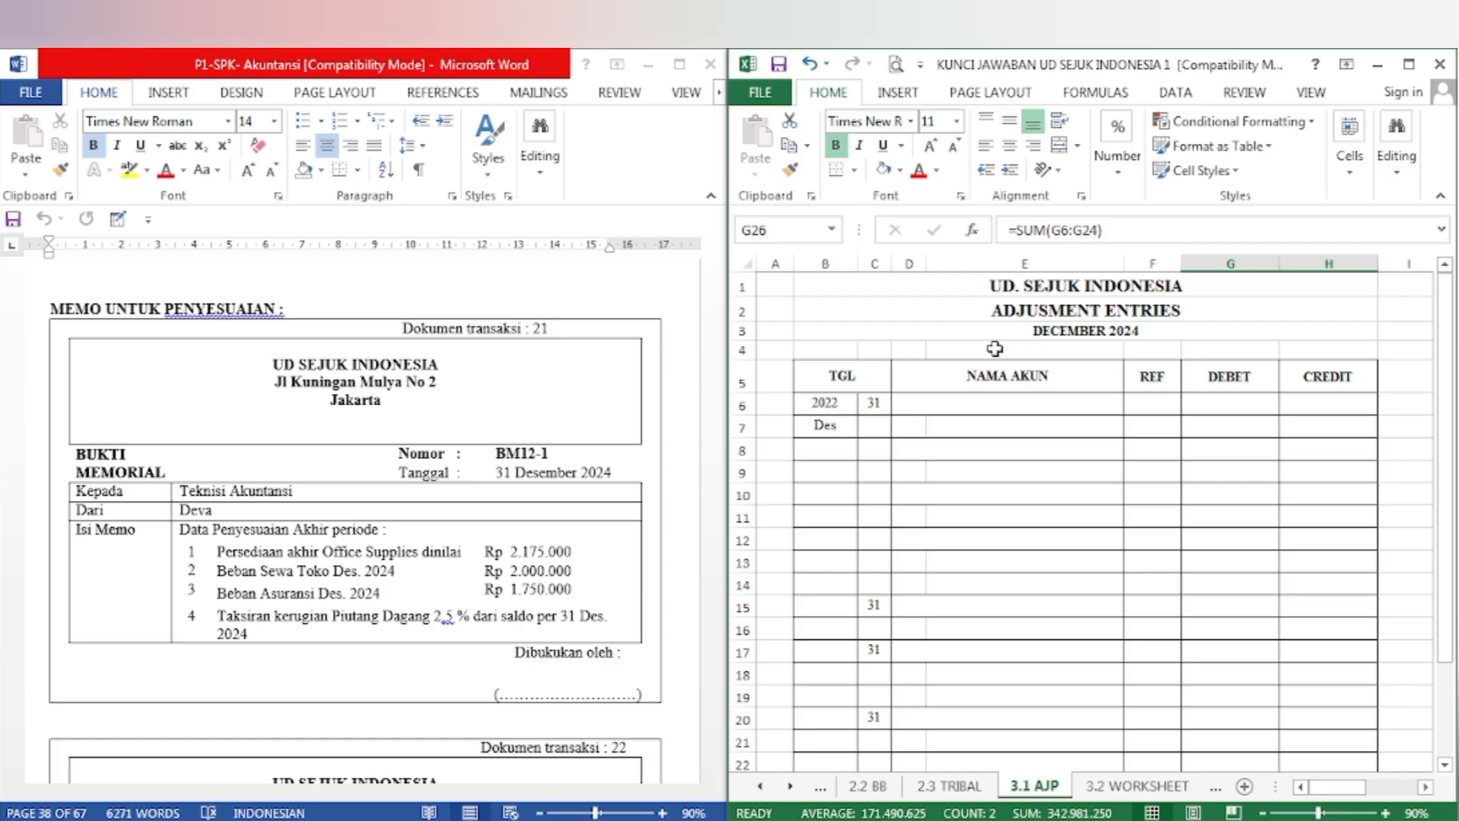
Step: Highlight the memo's first adjustment item, "Persediaan akhir Office Supplies dinilai", and its Rp 2.175.000 amount in yellow
{"action": "left_click", "coordinate": [651, 424]}
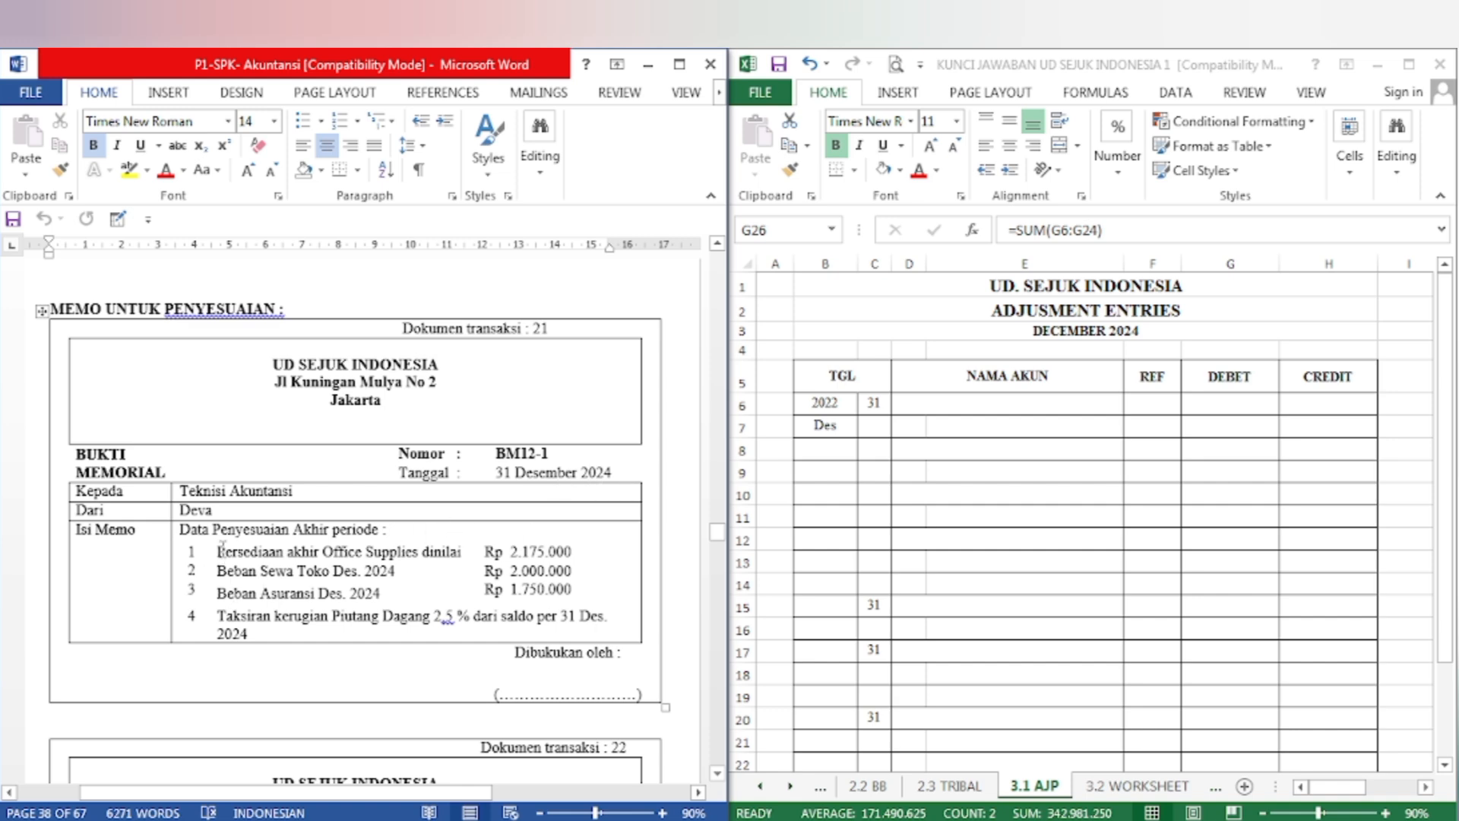
{"action": "left_click_drag", "start_coordinate": [221, 546], "coordinate": [572, 552]}
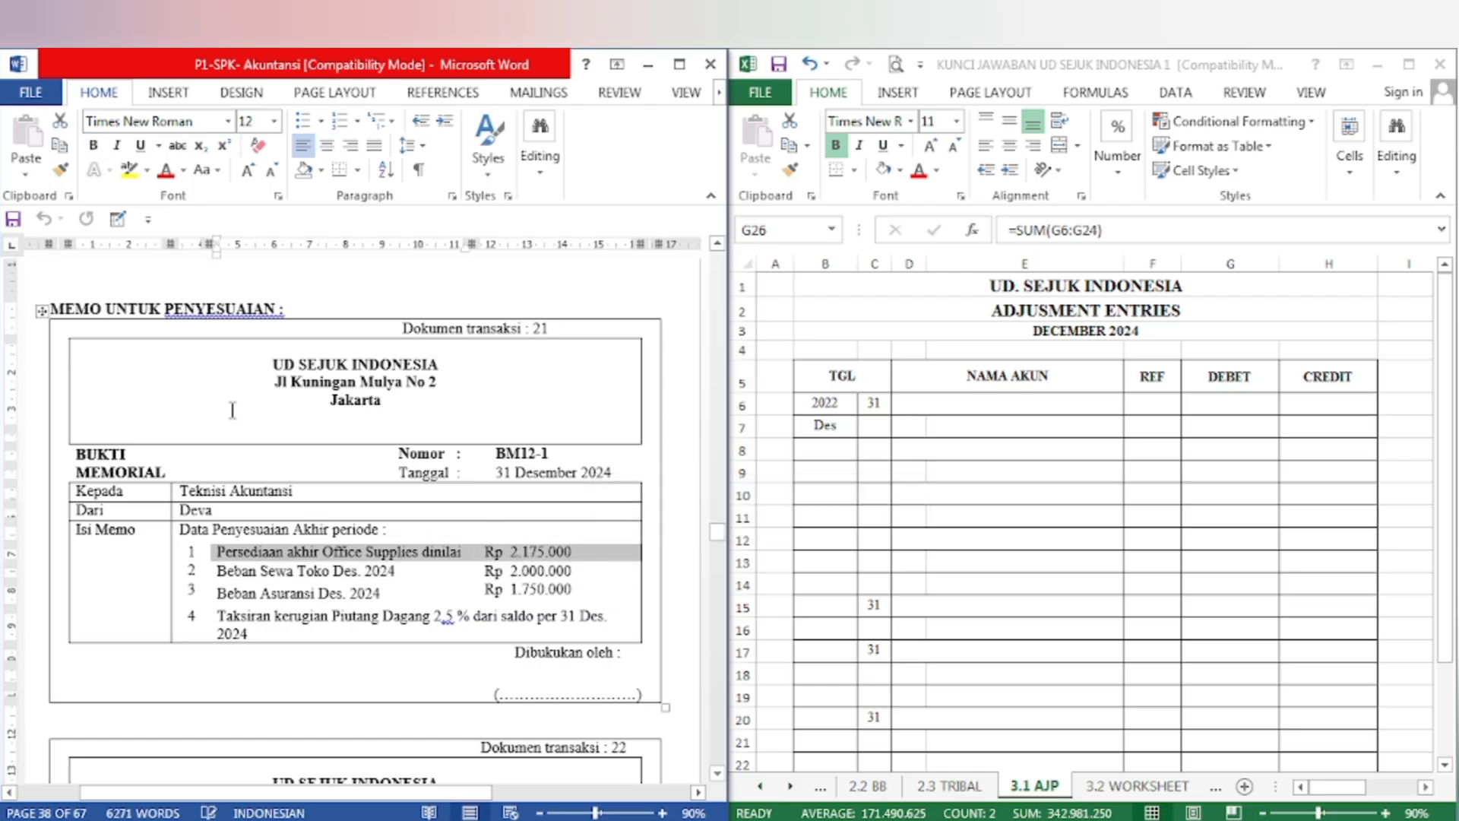
{"action": "left_click", "coordinate": [129, 169]}
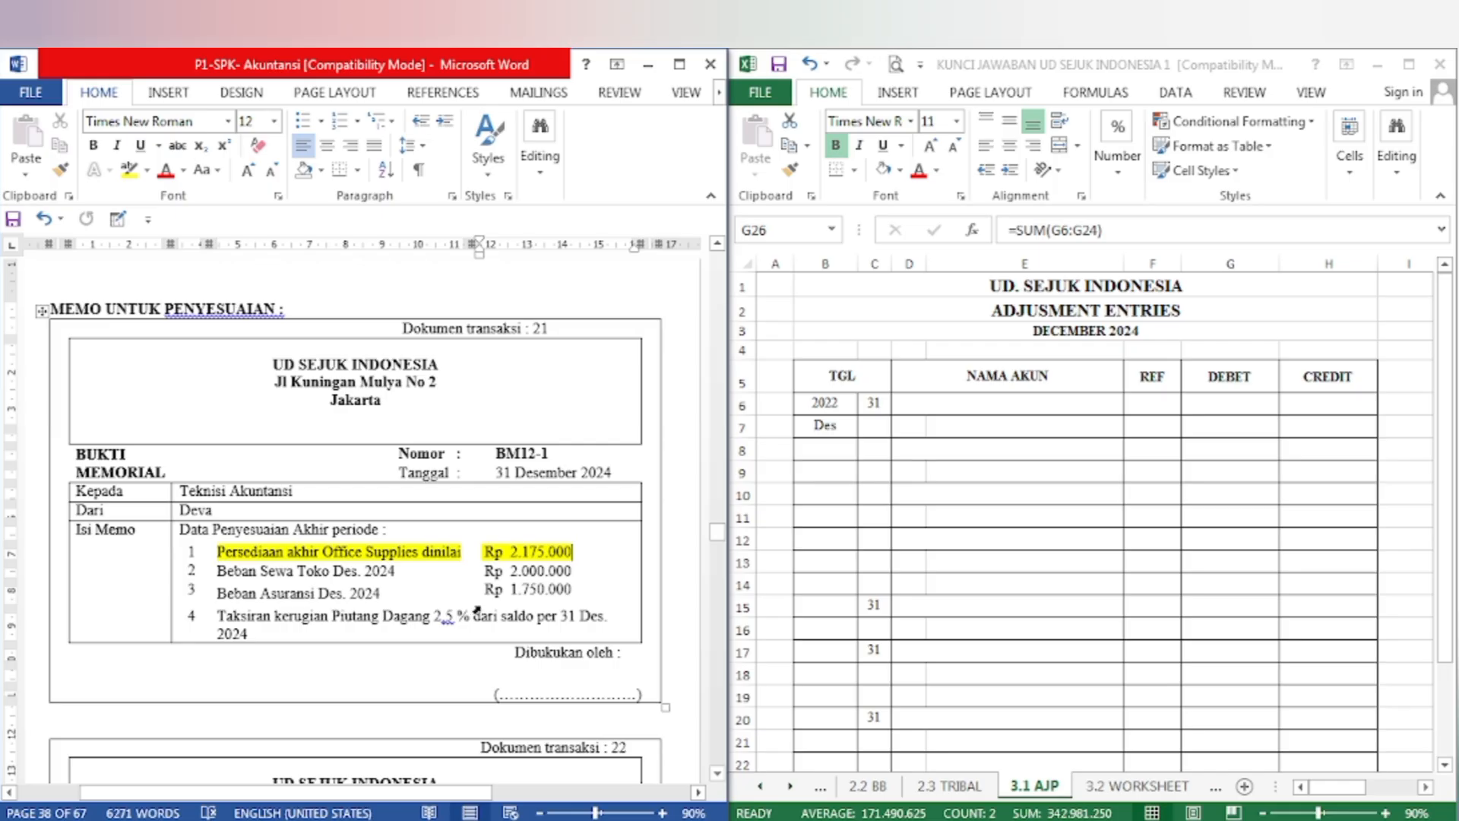
Step: In the Excel adjusting entries sheet, set the font colour of the account names in D6:E7 to Automatic black
{"action": "left_click", "coordinate": [957, 587]}
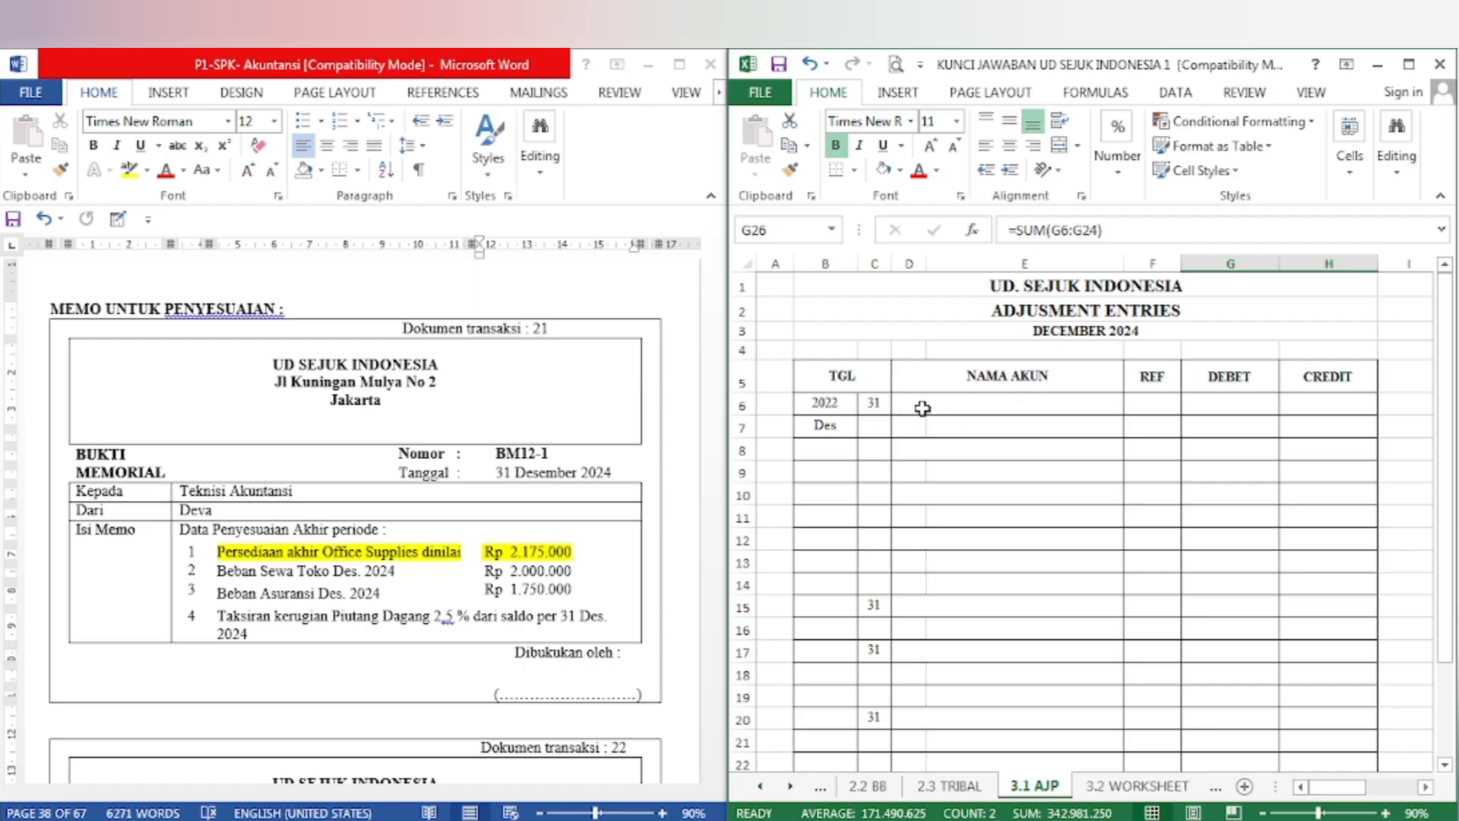
{"action": "left_click_drag", "start_coordinate": [910, 403], "coordinate": [946, 422]}
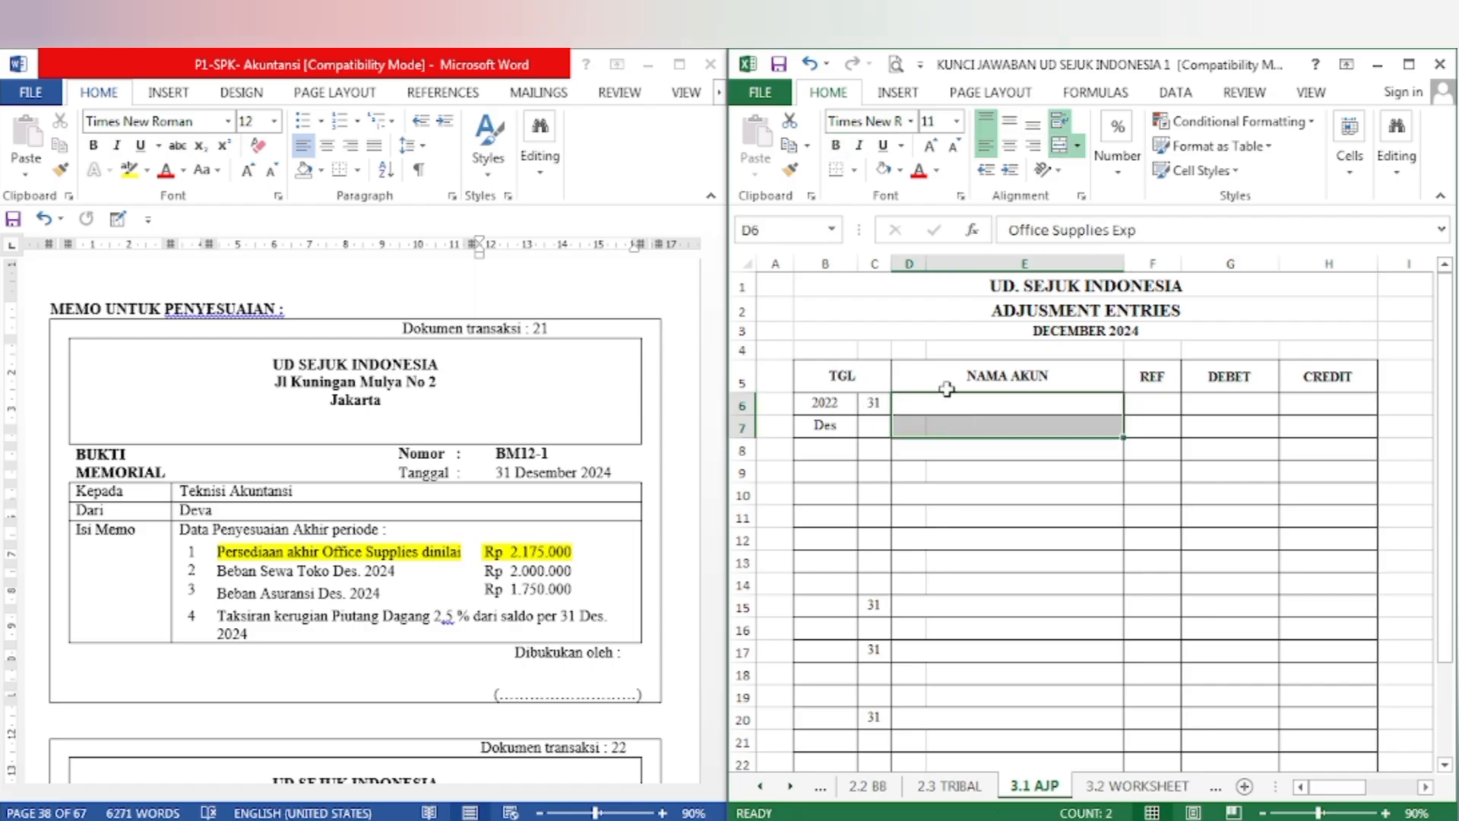
{"action": "left_click", "coordinate": [937, 170]}
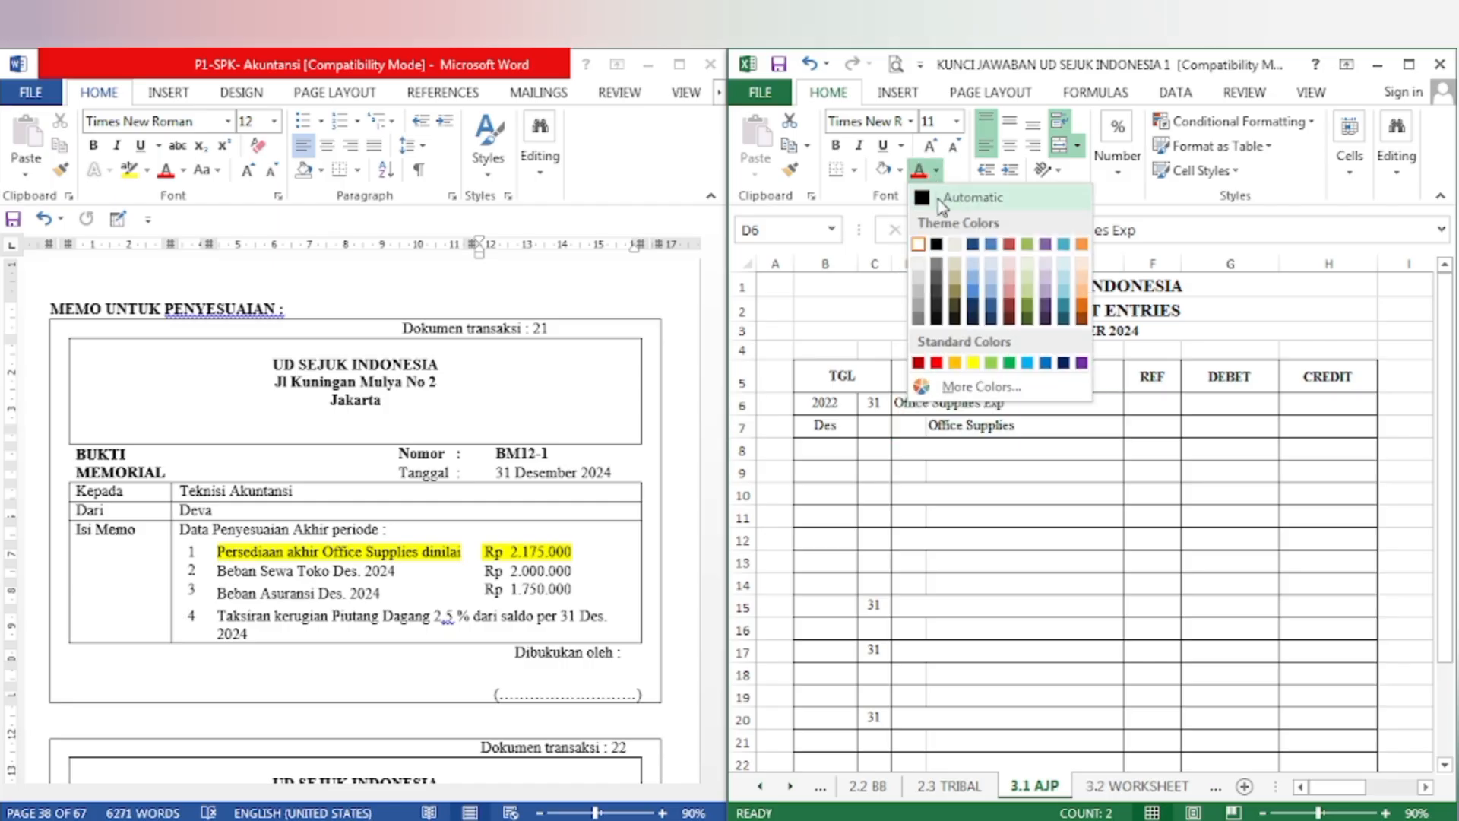
{"action": "left_click", "coordinate": [923, 199]}
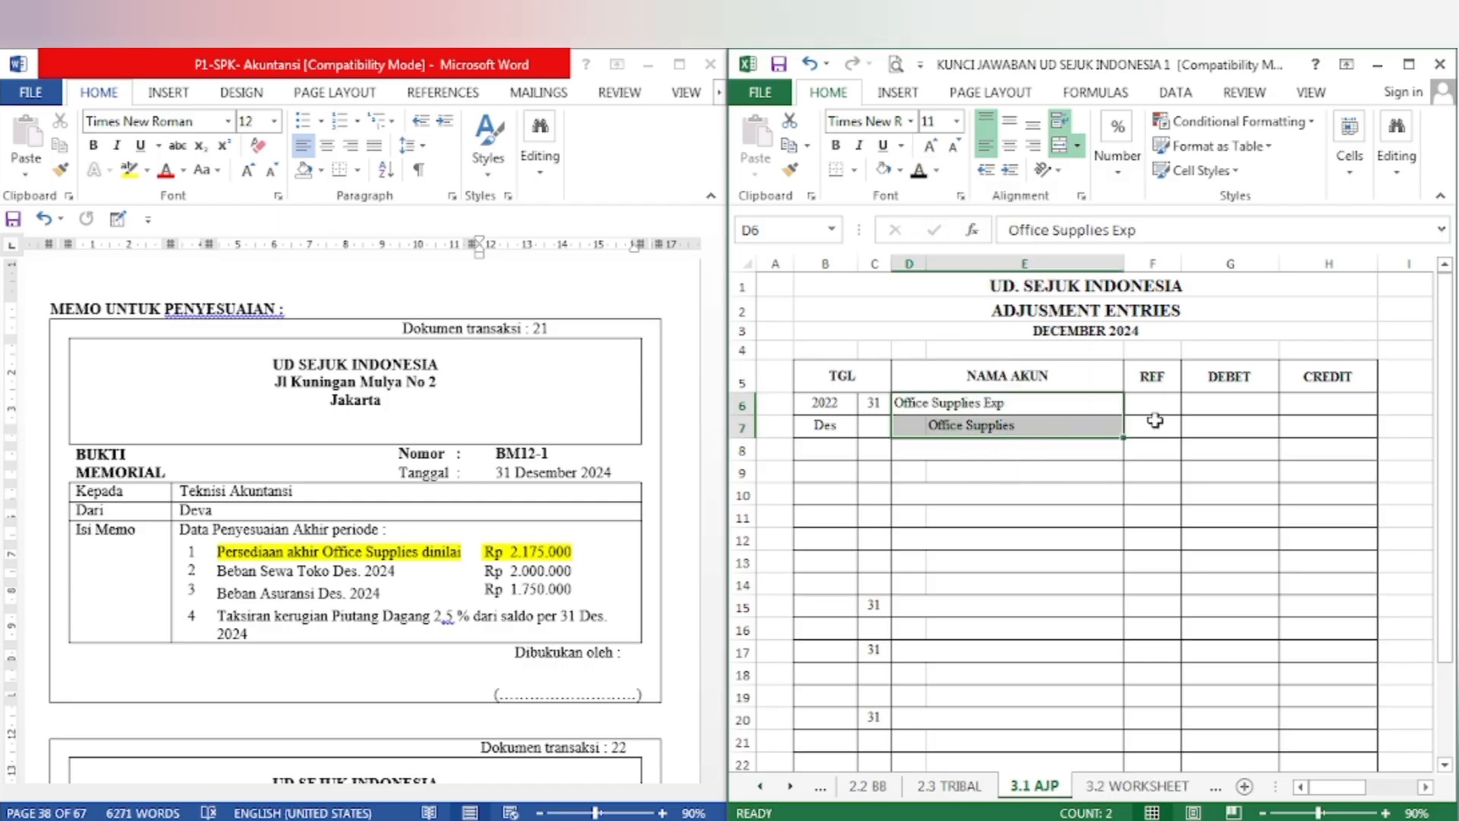
Step: Set the font colour of the REF codes in F6:F7 to black
{"action": "left_click_drag", "start_coordinate": [1154, 409], "coordinate": [1150, 430]}
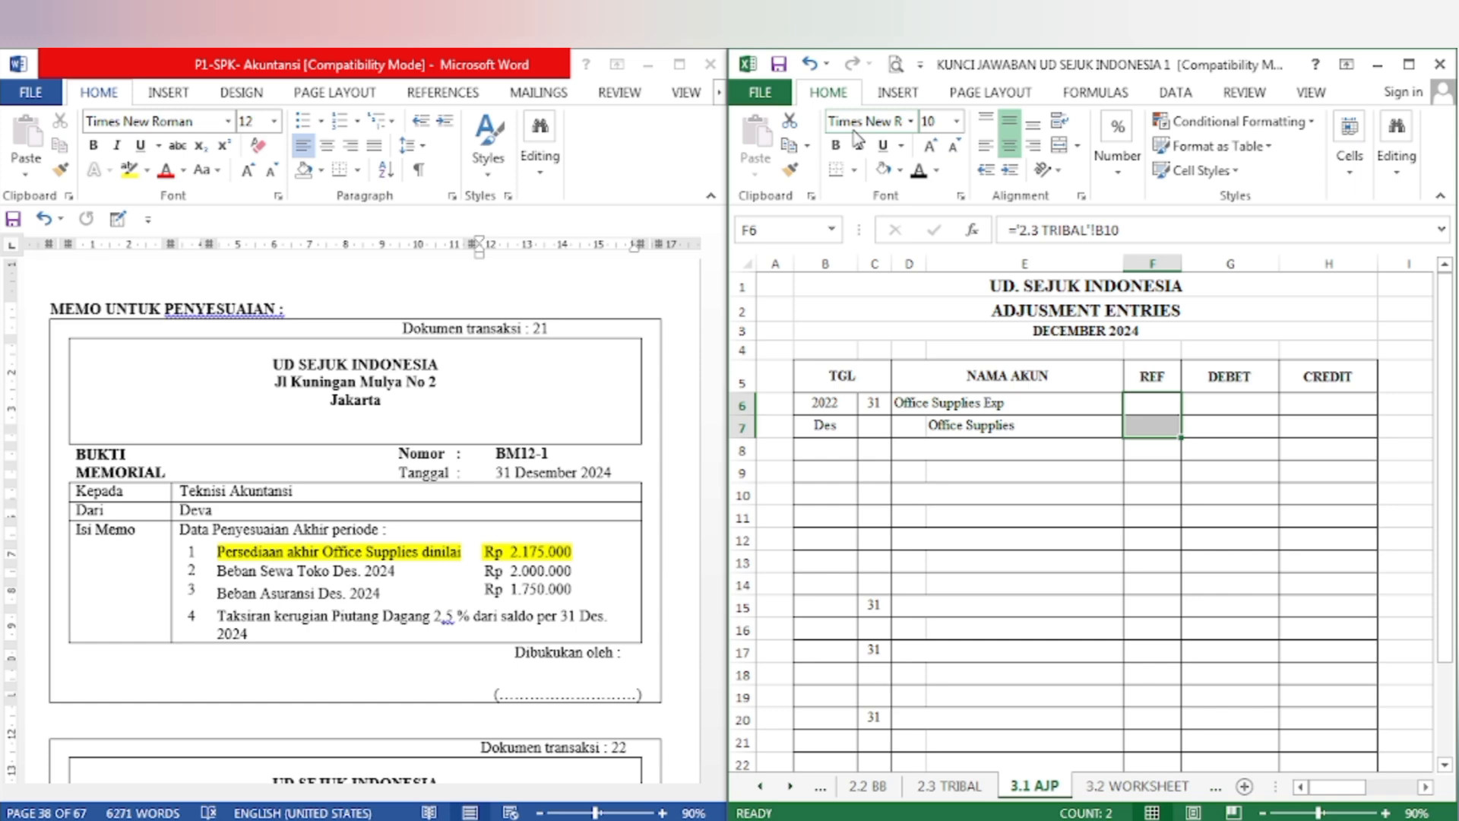
{"action": "left_click", "coordinate": [919, 171]}
{"action": "left_click", "coordinate": [1152, 449]}
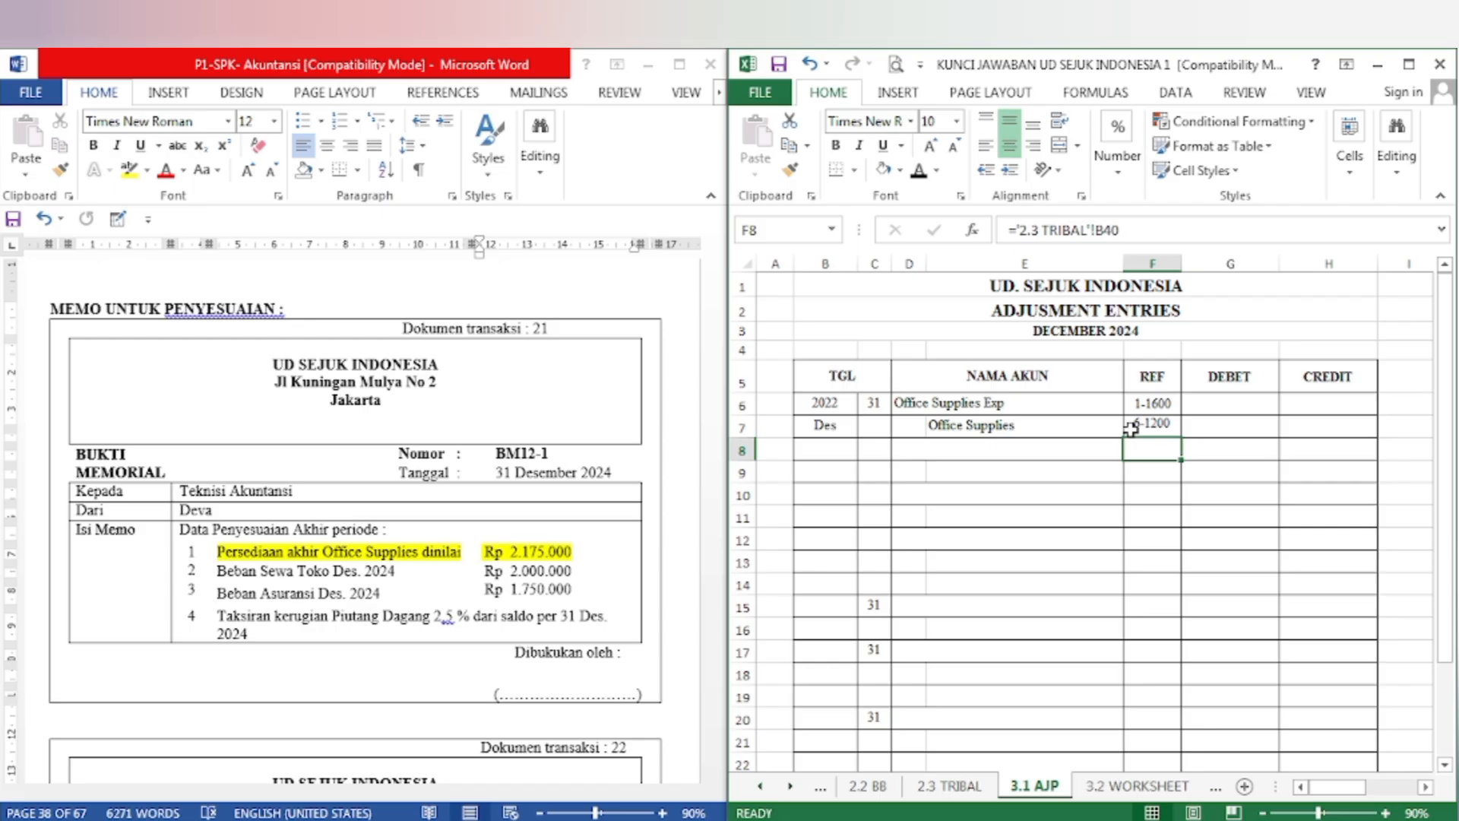
{"action": "left_click", "coordinate": [1265, 422]}
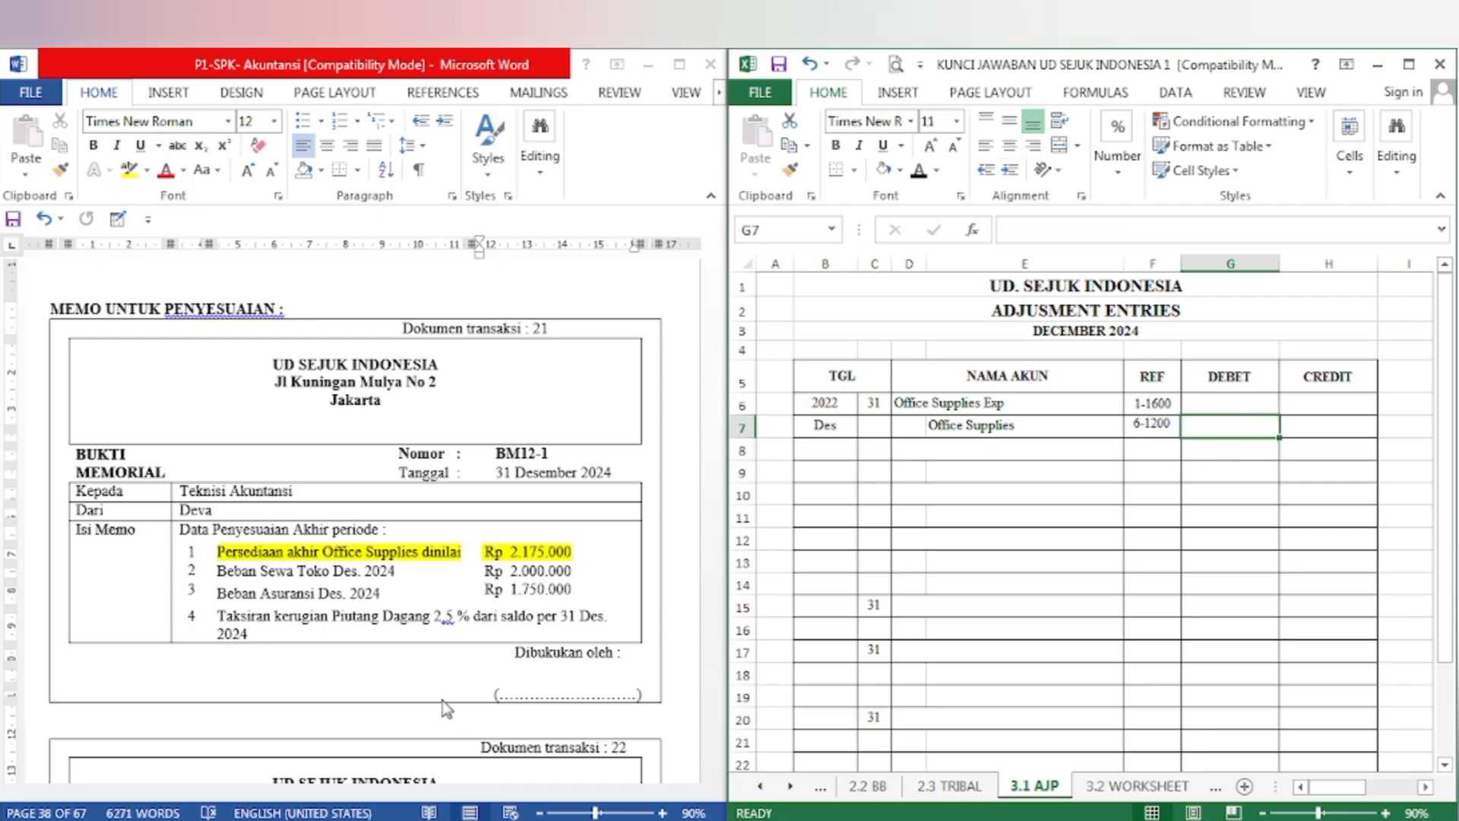
Step: In the Word document's trial balance, highlight the Office Supplies debit amount of Rp 11.000.000 in yellow
{"action": "left_click", "coordinate": [443, 658]}
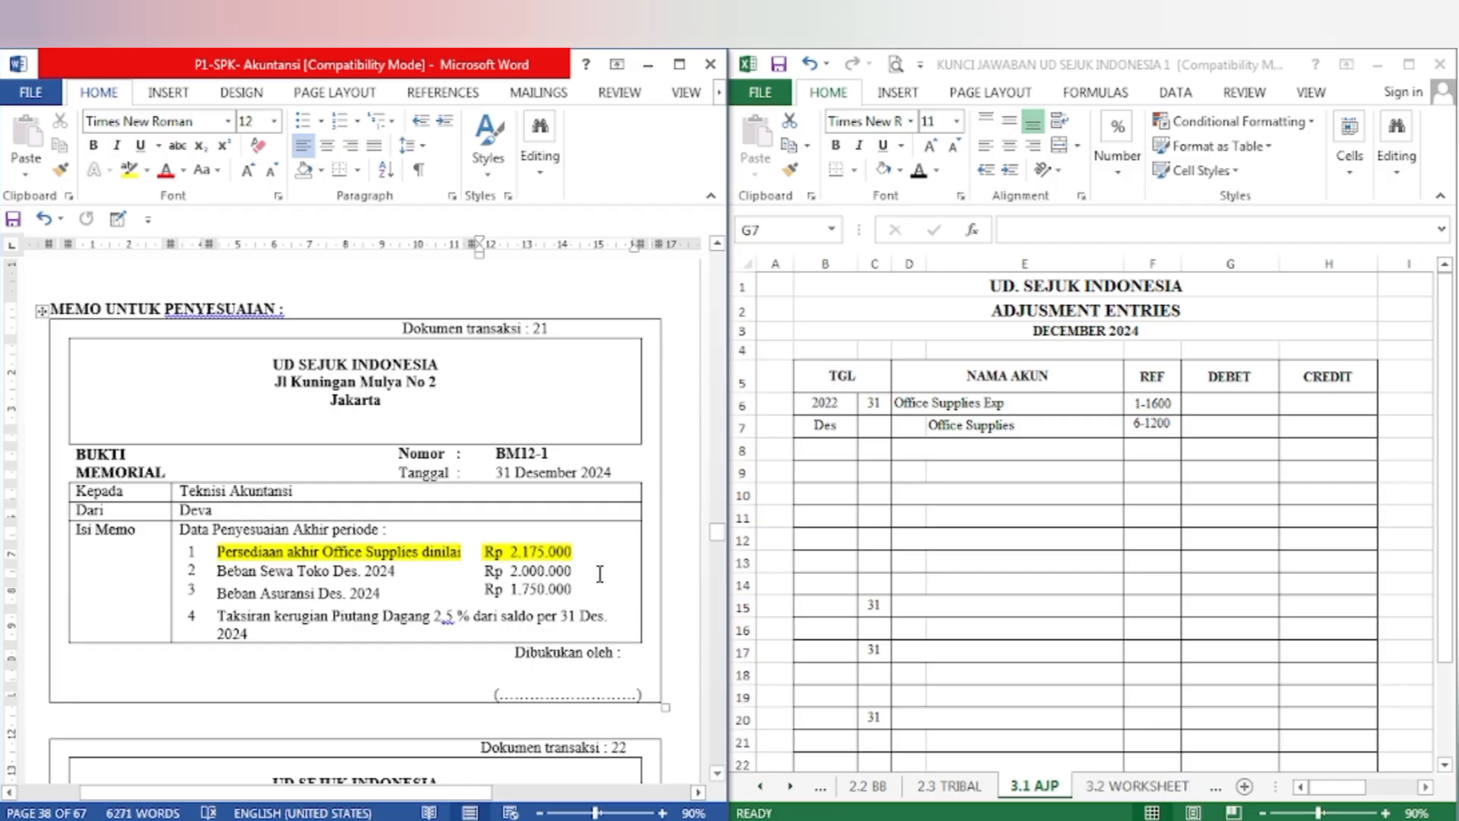
{"action": "scroll", "coordinate": [597, 608], "scroll_direction": "up", "scroll_amount": 10}
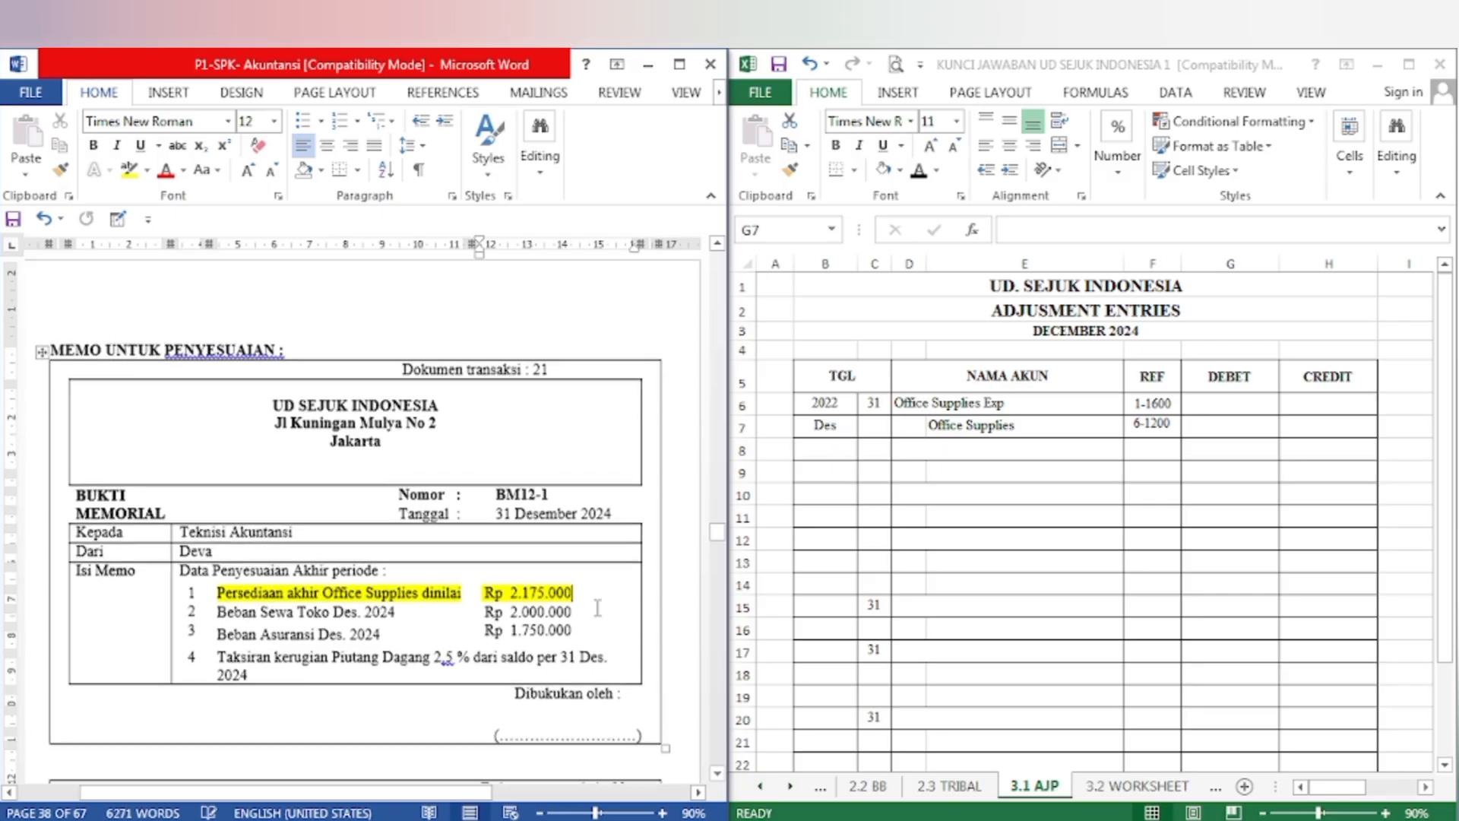
{"action": "scroll", "coordinate": [581, 613], "scroll_direction": "up", "scroll_amount": 15}
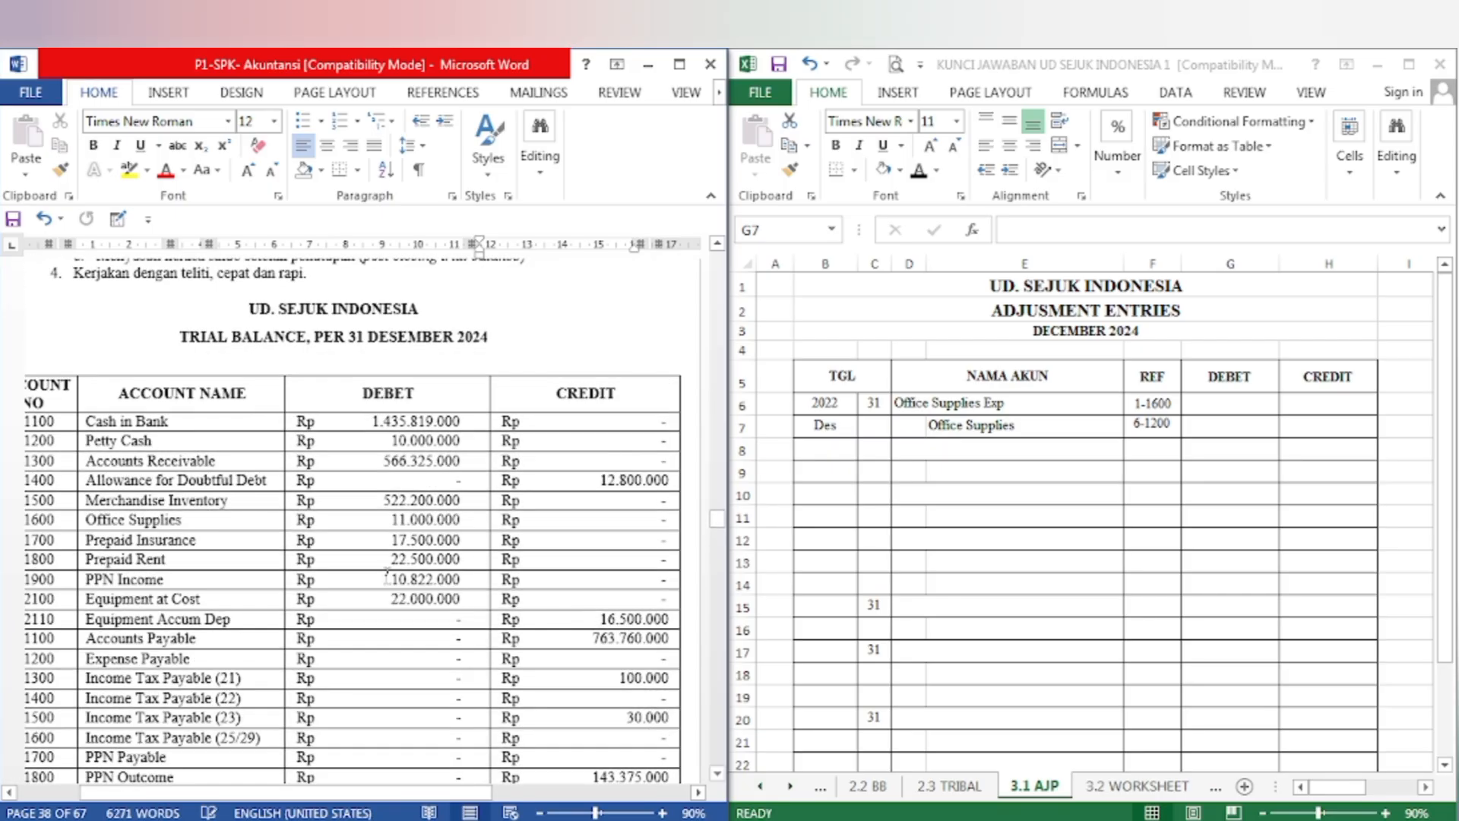
{"action": "scroll", "coordinate": [566, 612], "scroll_direction": "up", "scroll_amount": 2}
{"action": "scroll", "coordinate": [247, 591], "scroll_direction": "down", "scroll_amount": 2}
{"action": "left_click_drag", "start_coordinate": [298, 522], "coordinate": [467, 521]}
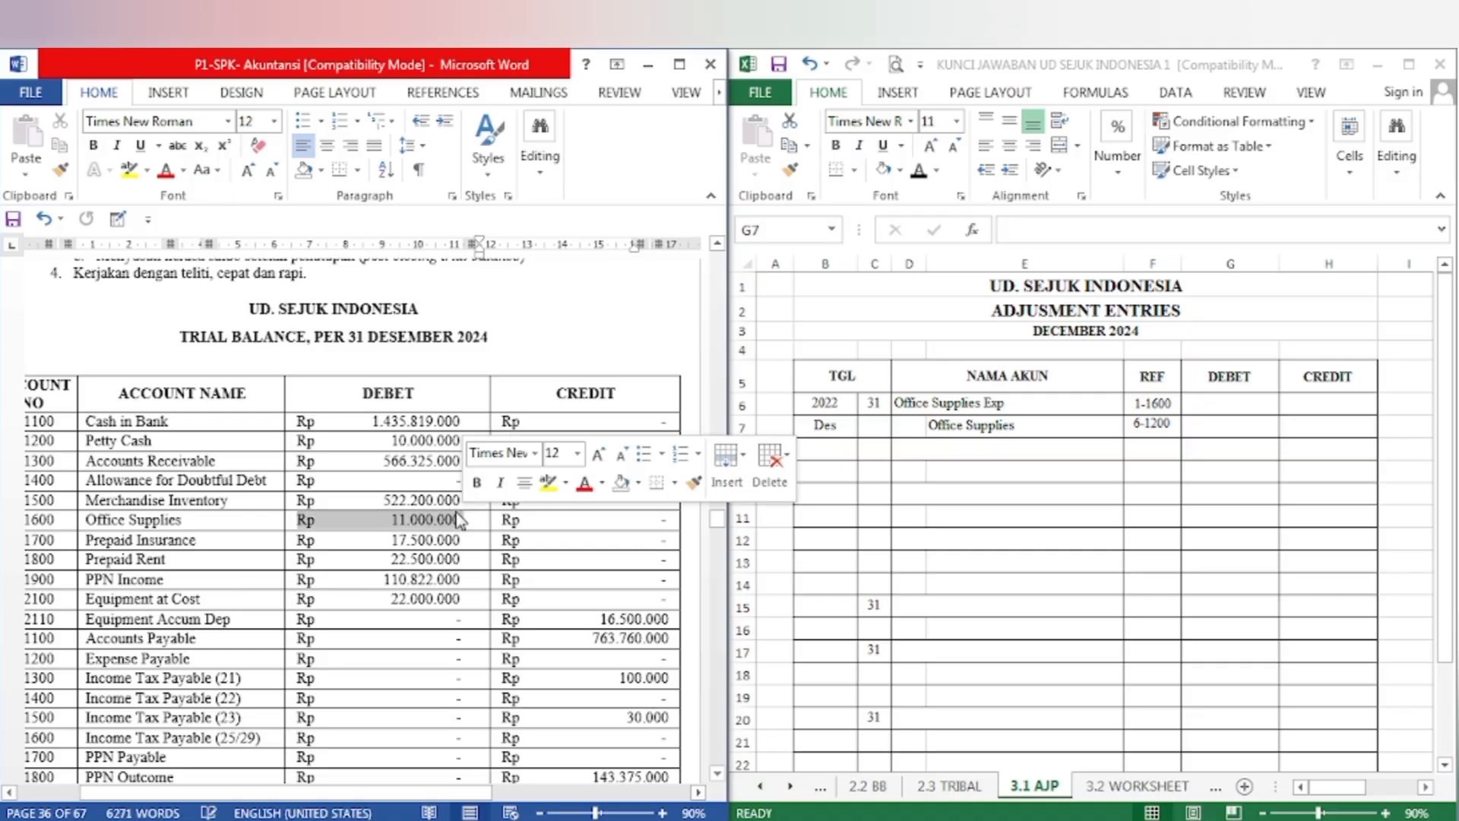
{"action": "left_click", "coordinate": [130, 168]}
Step: On the adjusting entries sheet in Excel, widen column J and set the font size of the calculation figures in J6:J15 to 16
{"action": "left_click", "coordinate": [1230, 425]}
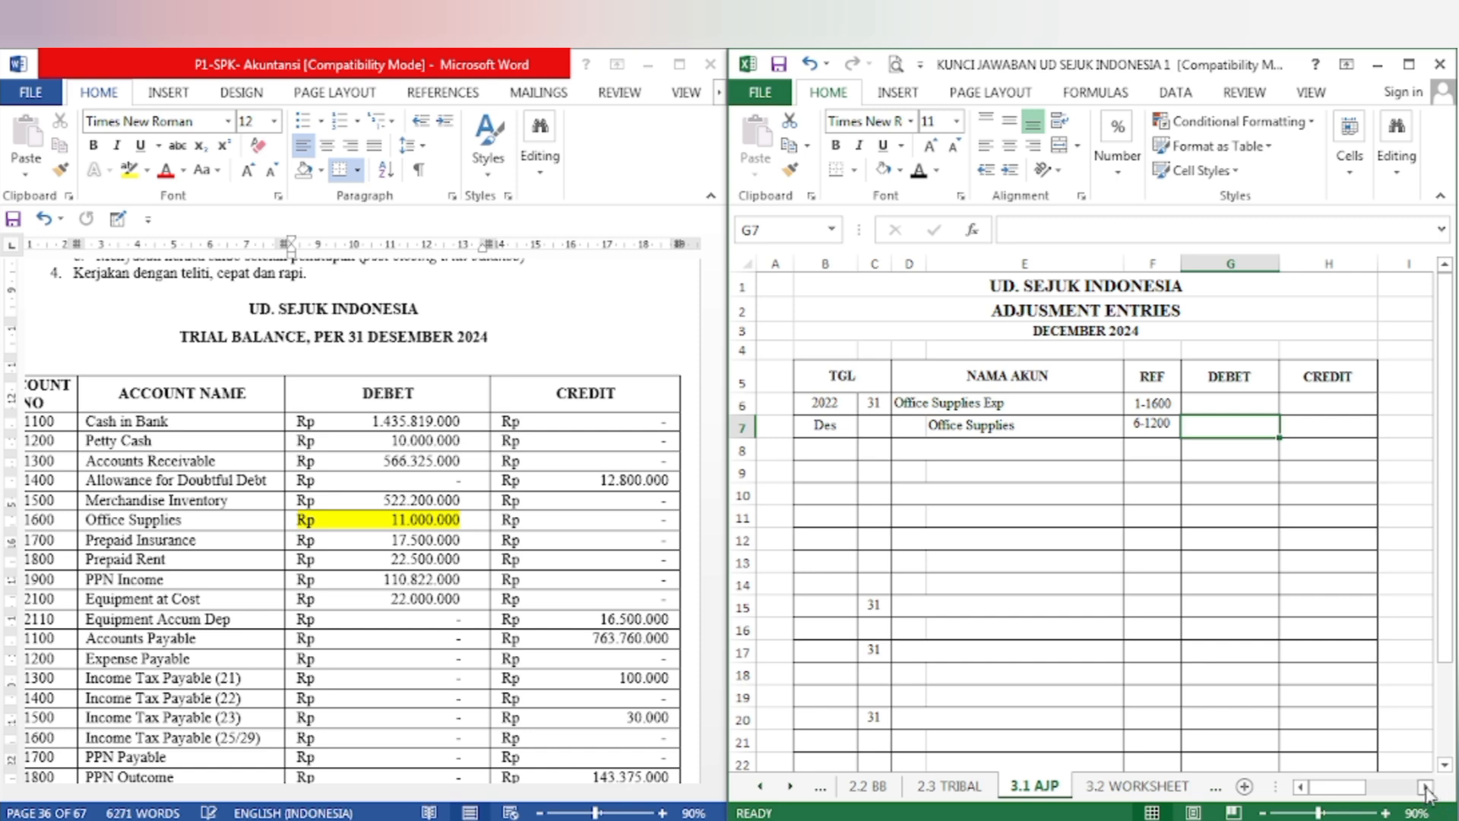
{"action": "scroll", "coordinate": [1423, 787], "scroll_direction": "right", "scroll_amount": 6}
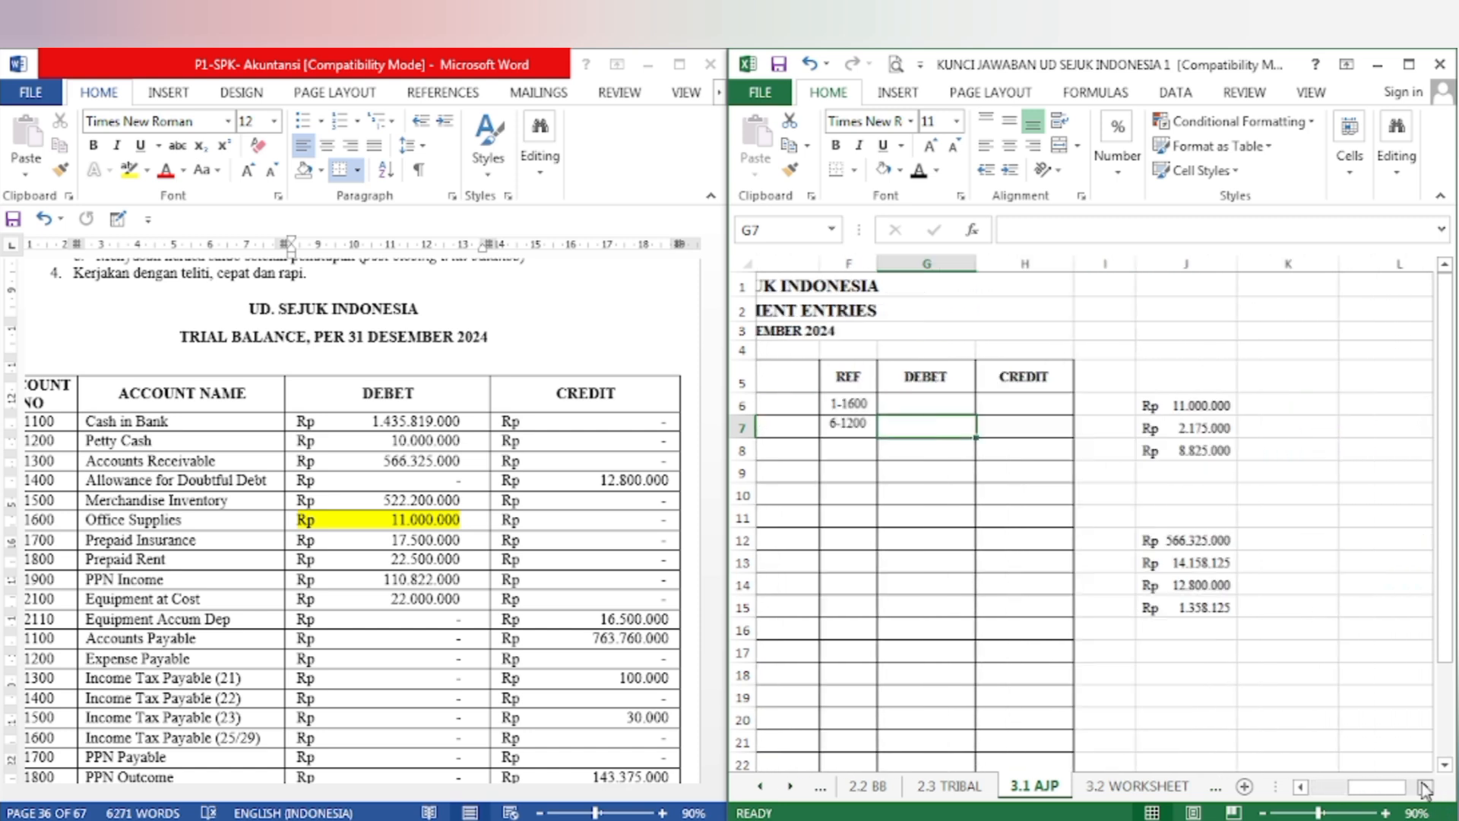
{"action": "mouse_move", "coordinate": [1364, 787]}
{"action": "left_mouse_down"}
{"action": "mouse_move", "coordinate": [1341, 789]}
{"action": "mouse_move", "coordinate": [1365, 791]}
{"action": "left_mouse_up"}
{"action": "left_click", "coordinate": [1068, 405]}
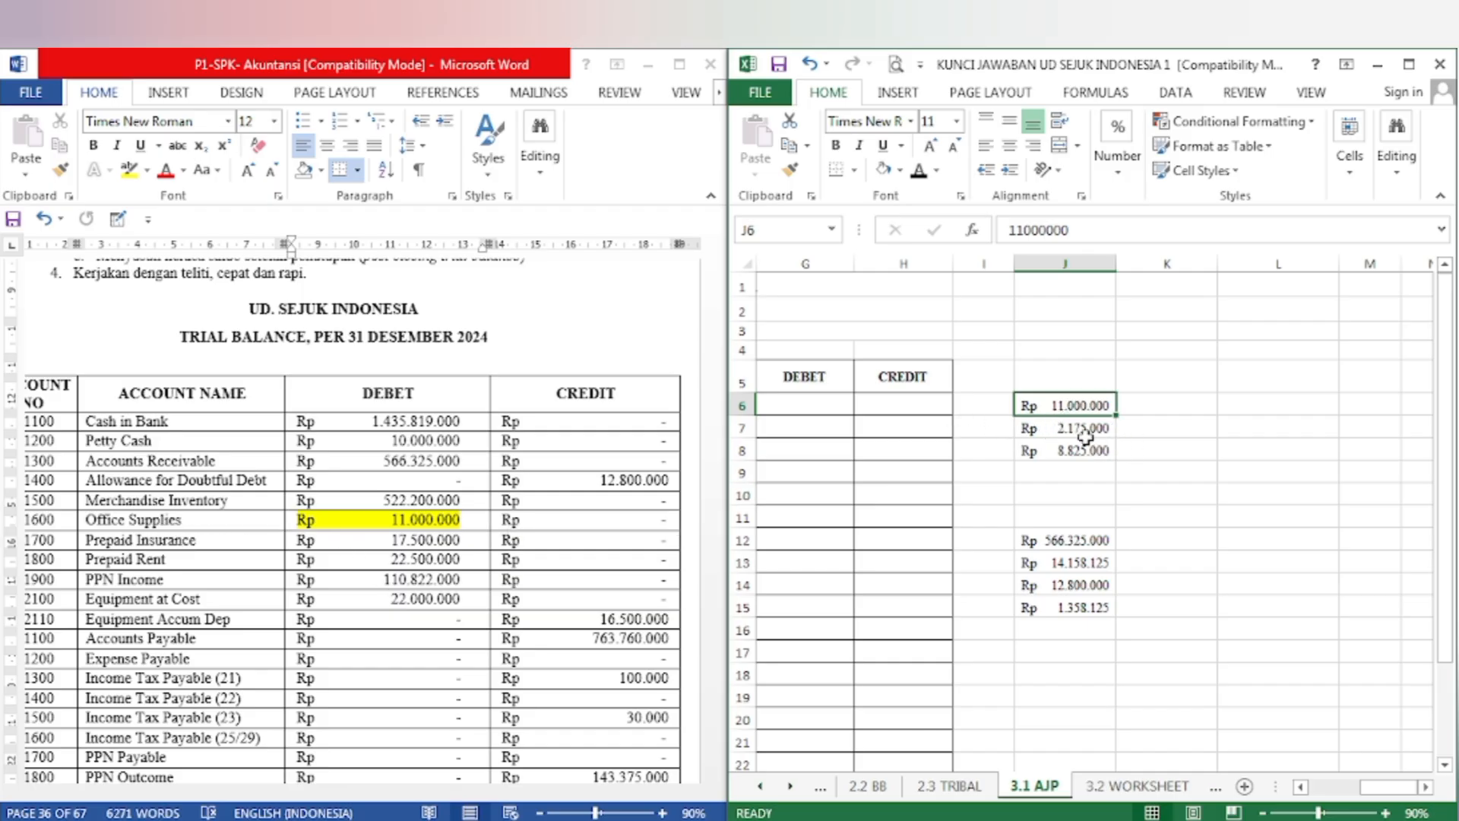
{"action": "left_click", "coordinate": [1085, 431]}
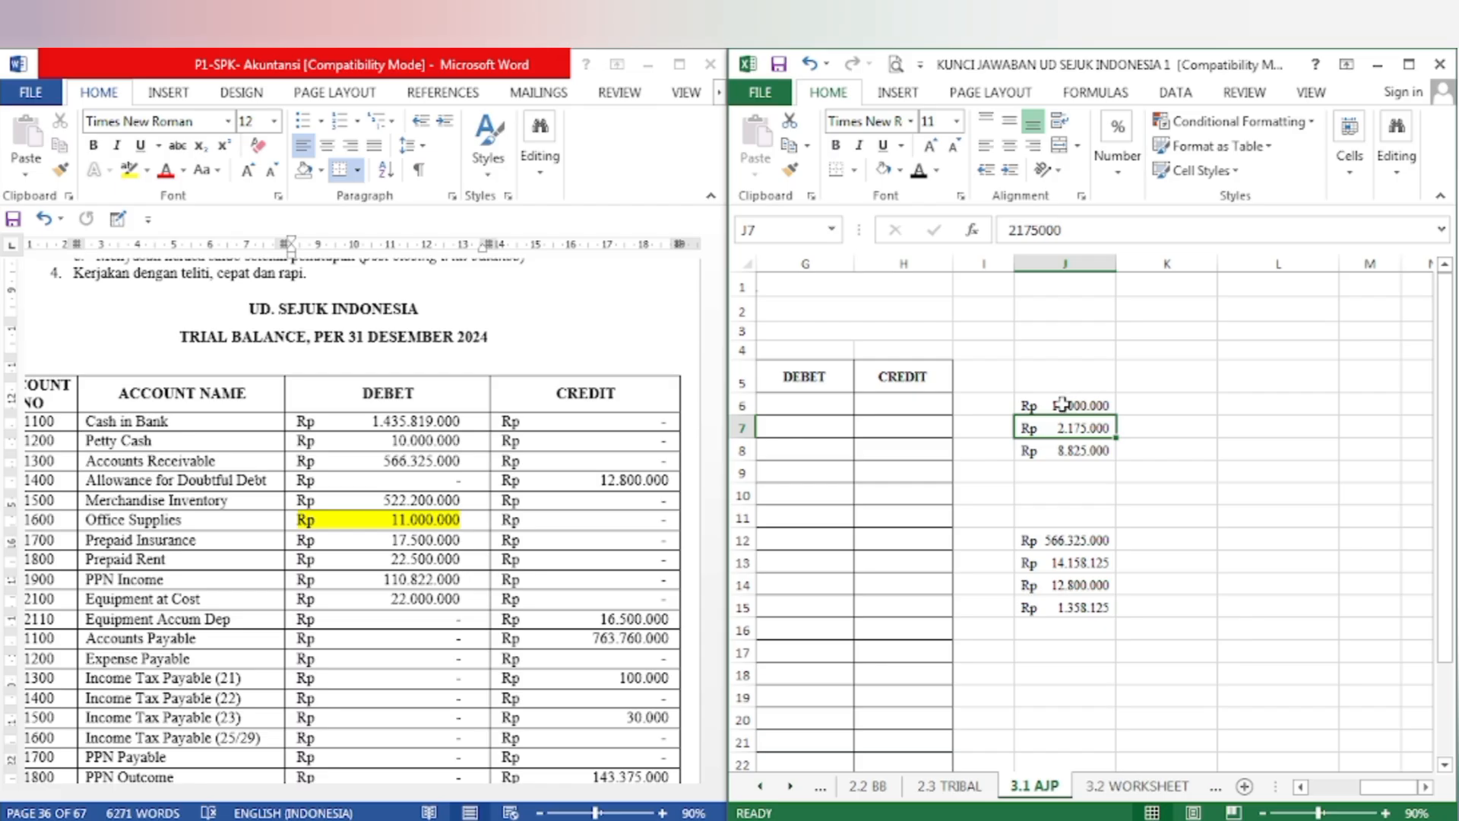
{"action": "left_click_drag", "start_coordinate": [1116, 266], "coordinate": [1181, 267]}
{"action": "left_click_drag", "start_coordinate": [1092, 405], "coordinate": [1108, 610]}
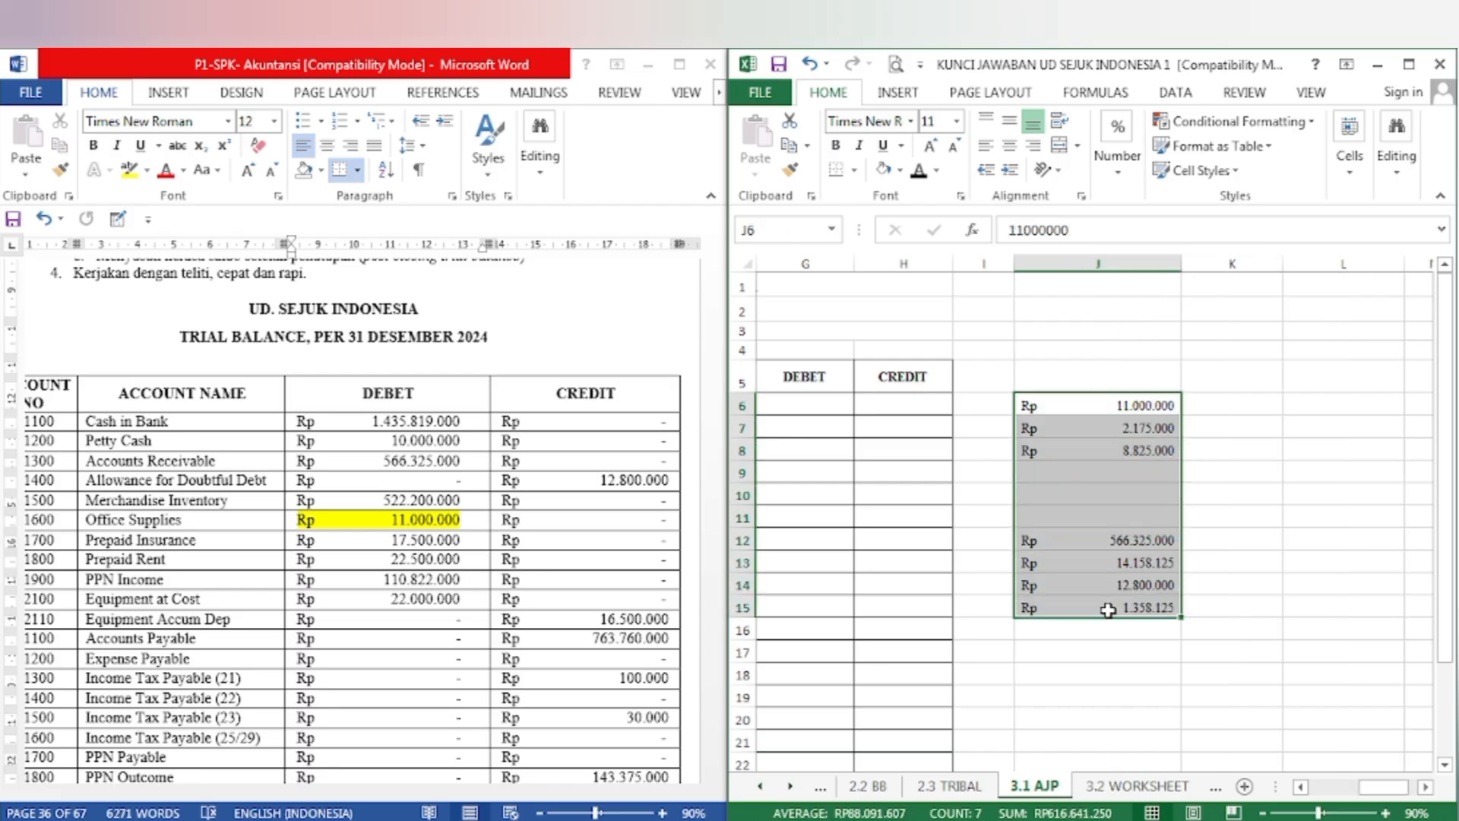
{"action": "left_click", "coordinate": [955, 121]}
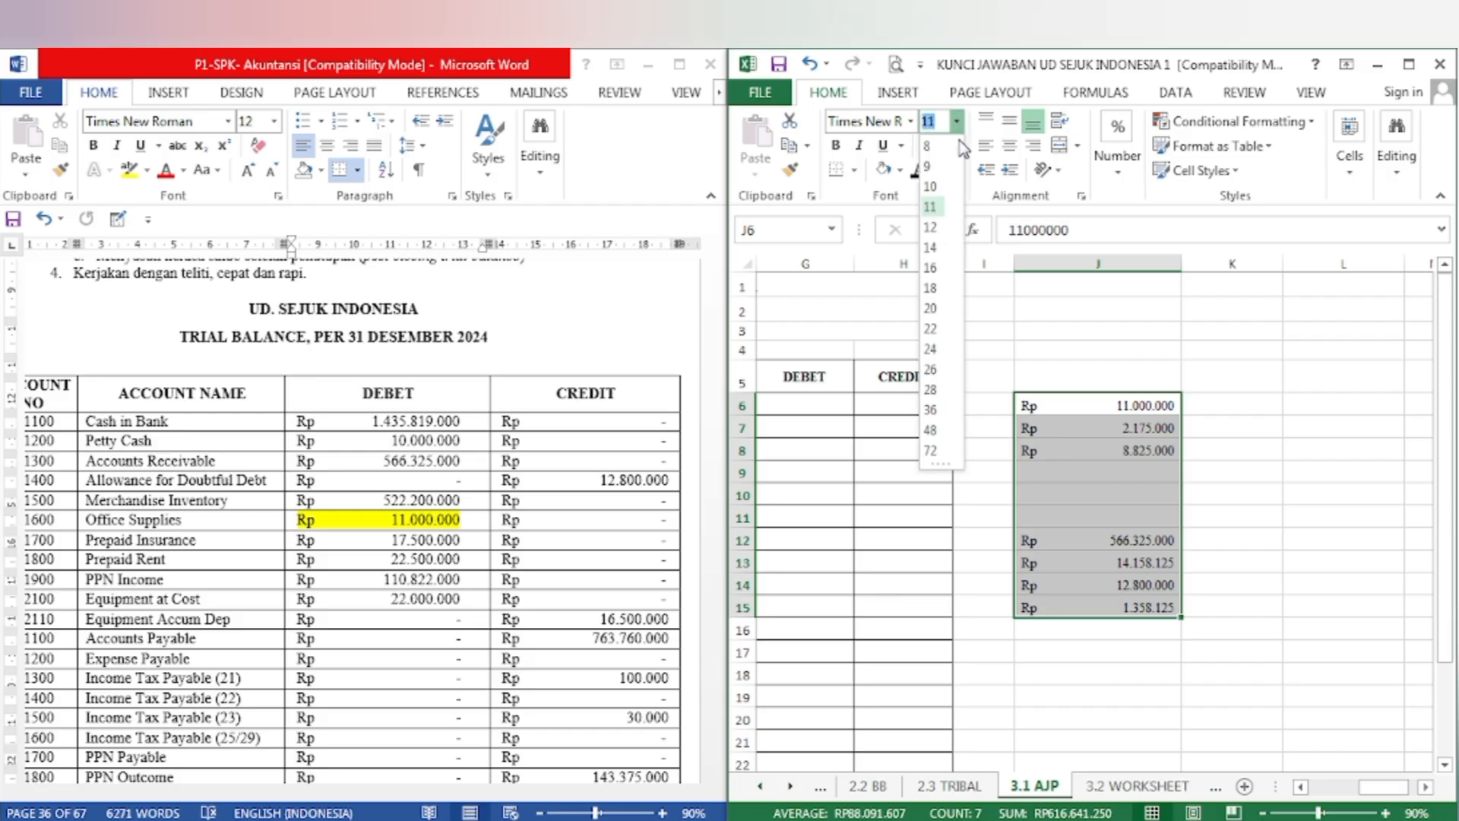
{"action": "left_click", "coordinate": [933, 278]}
{"action": "left_click", "coordinate": [1123, 498]}
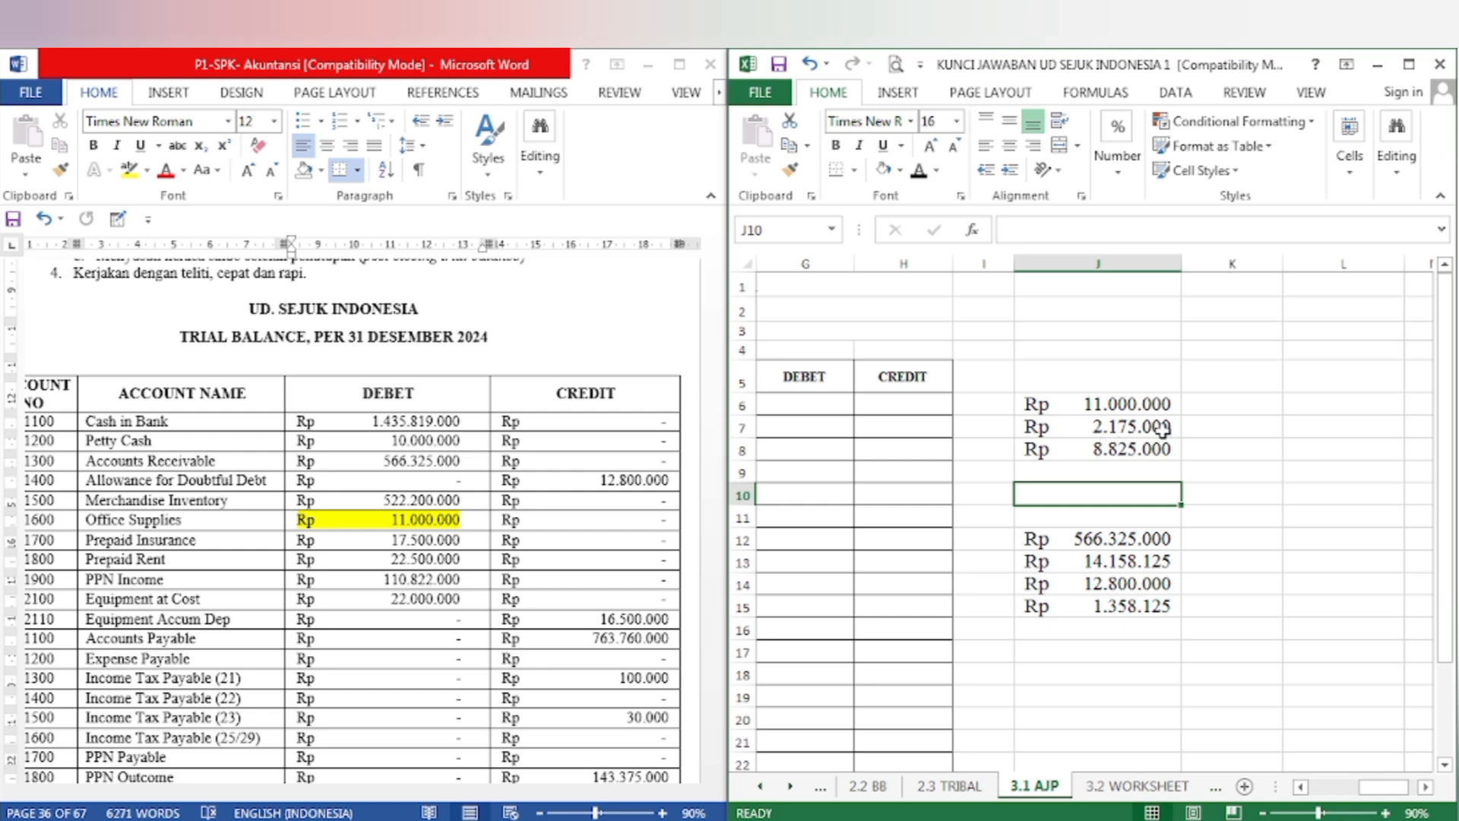
Step: Review the office supplies calculation in J6:J8 and make the difference in J8 bold
{"action": "left_click", "coordinate": [1116, 454]}
{"action": "left_click", "coordinate": [1121, 404]}
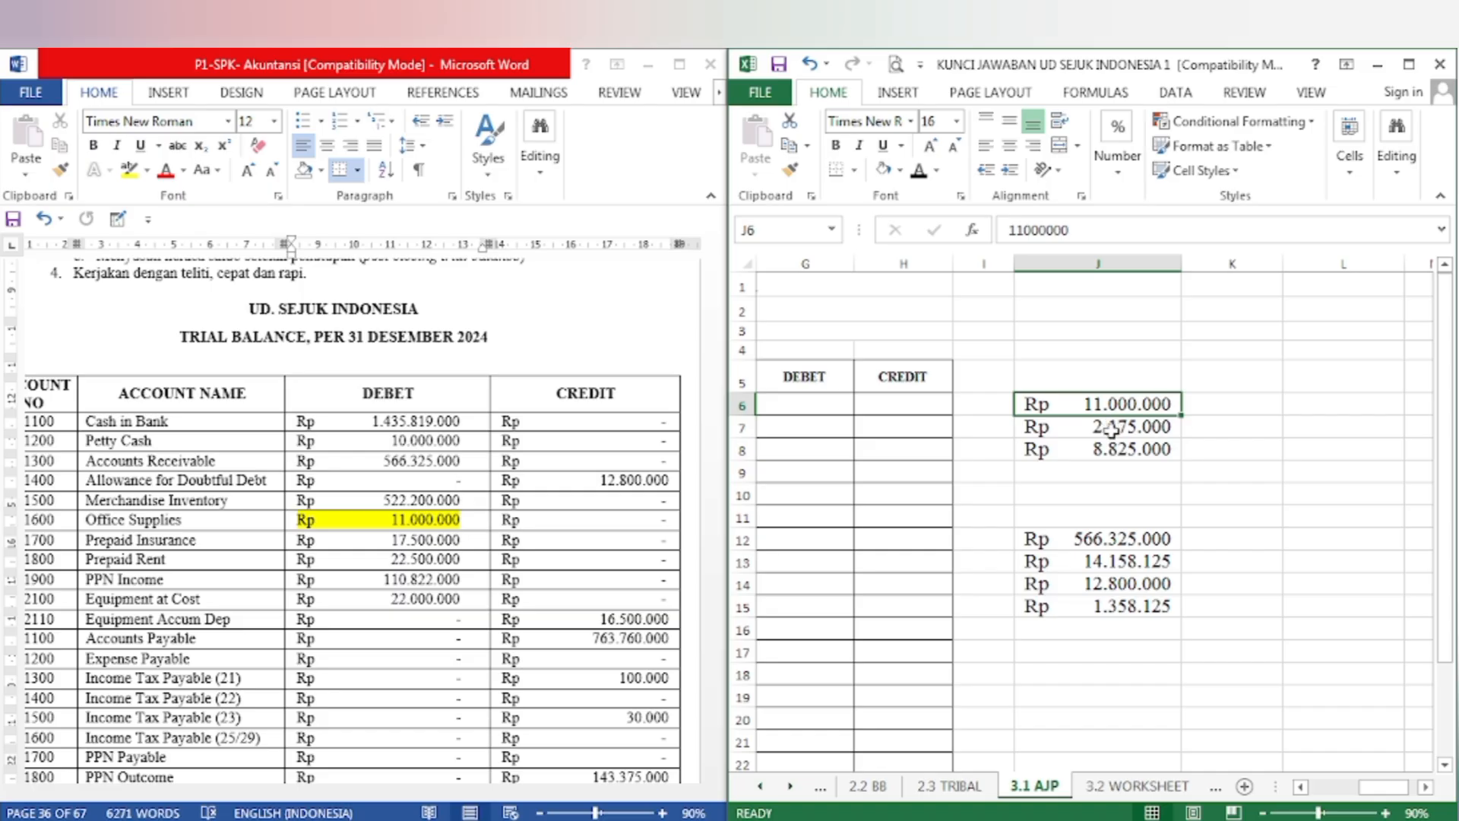
{"action": "left_click", "coordinate": [1111, 430]}
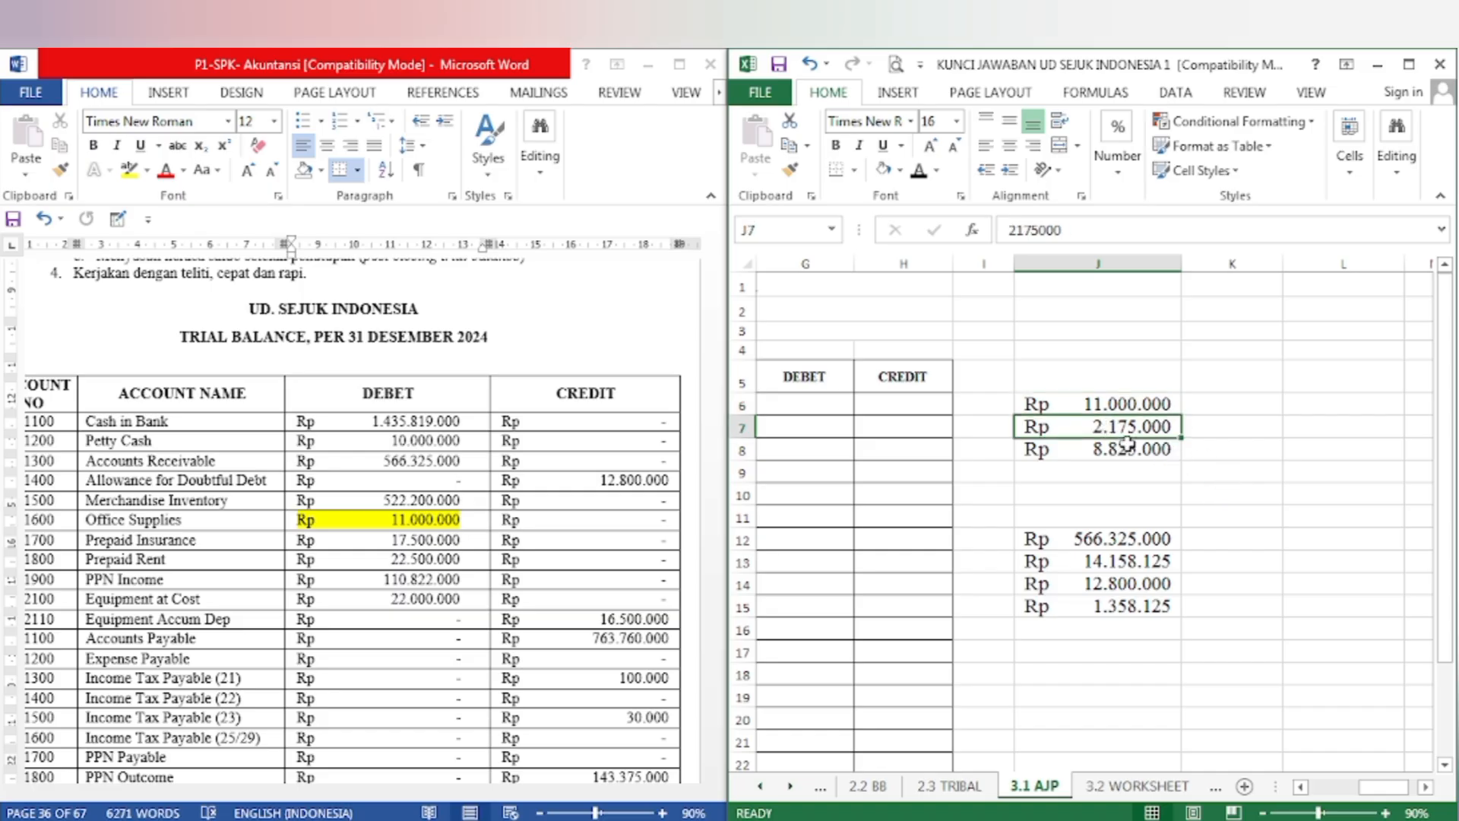
{"action": "left_click", "coordinate": [1125, 450]}
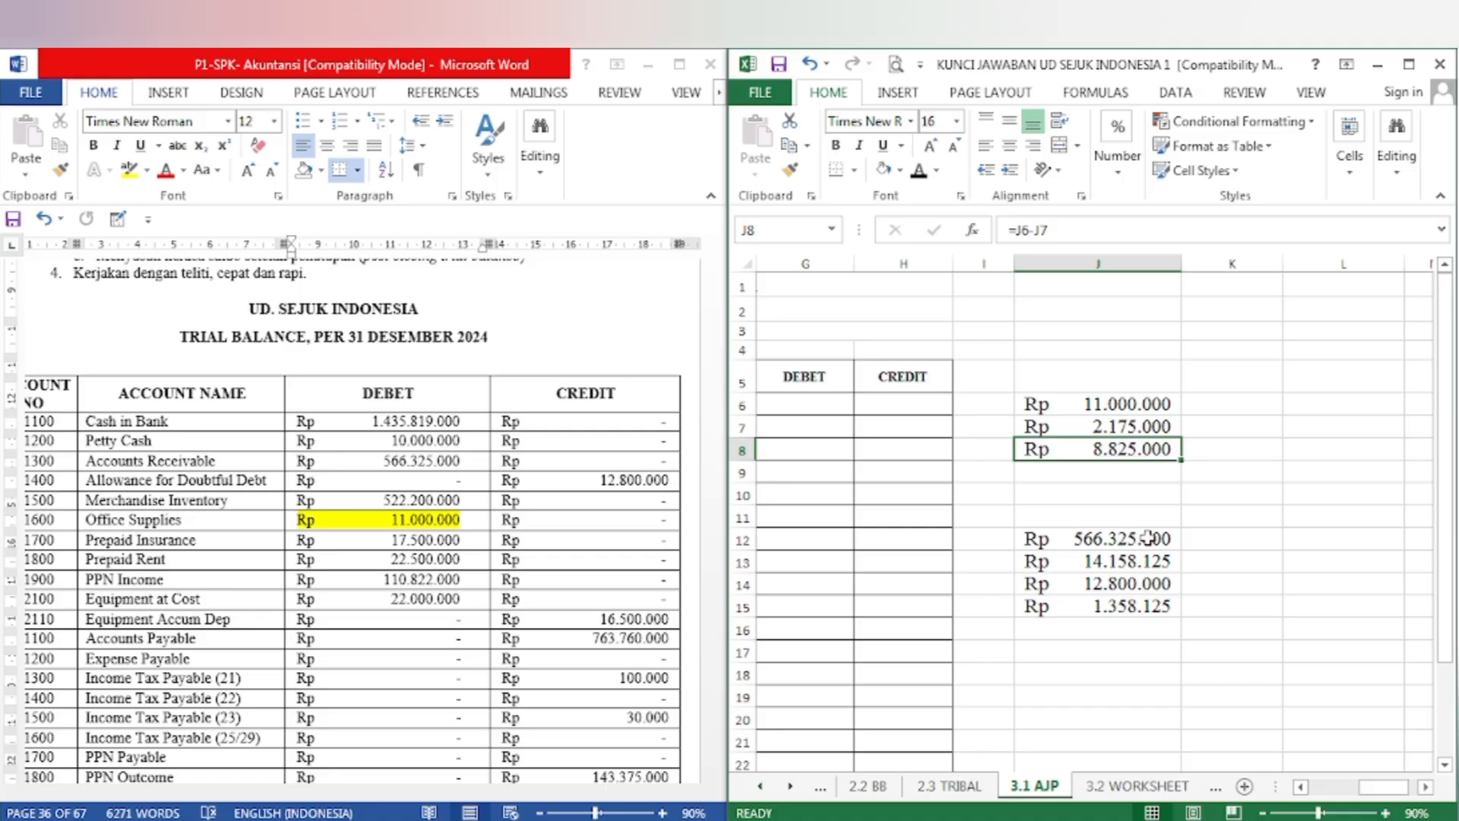
{"action": "key", "text": "ctrl+b"}
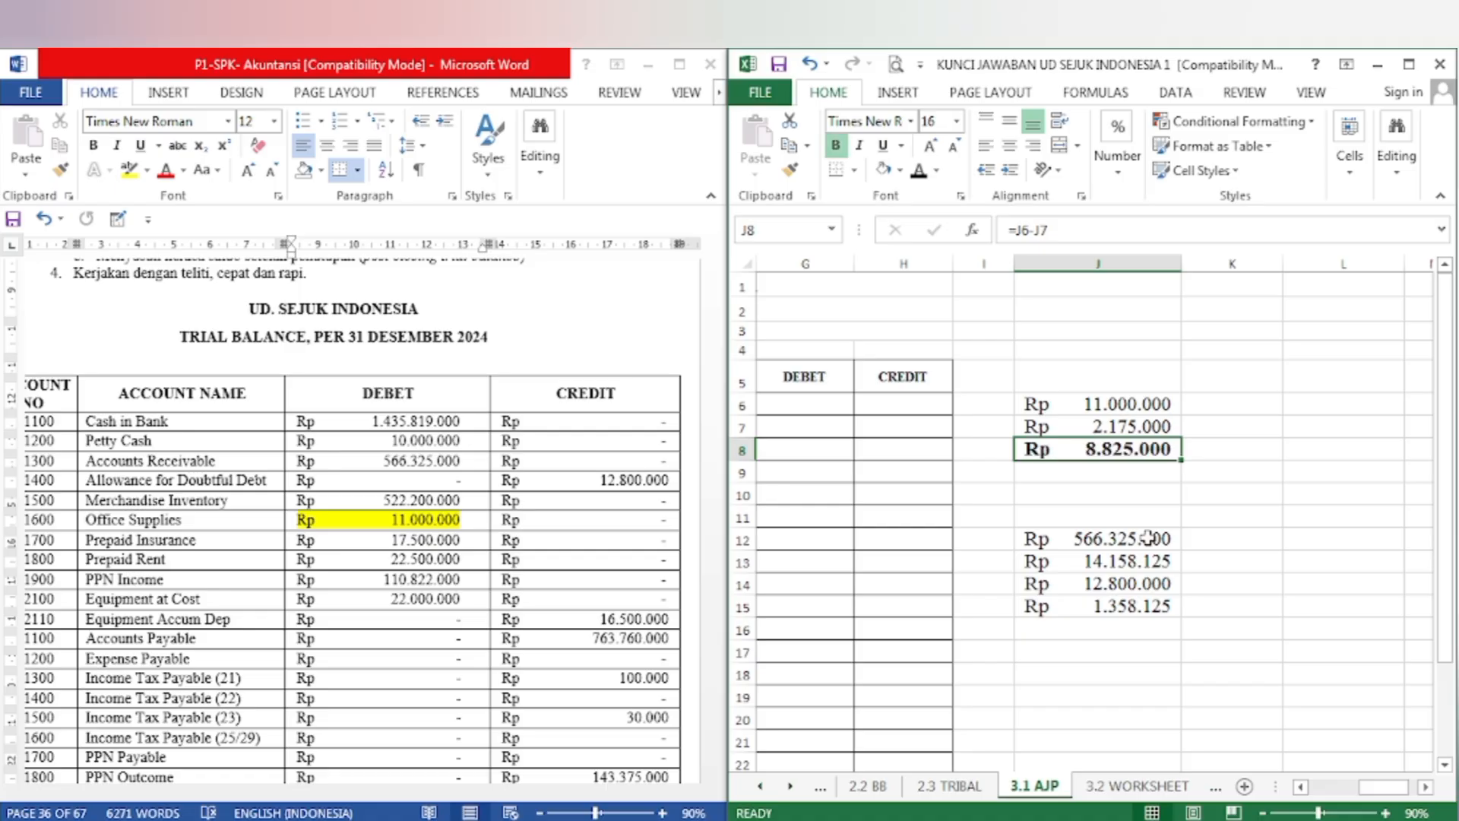
Step: Set the font colour of the debit and credit amounts in G6:H7 to black, and widen the workbook window to fit column J
{"action": "left_click", "coordinate": [1303, 787]}
{"action": "left_click", "coordinate": [1303, 787]}
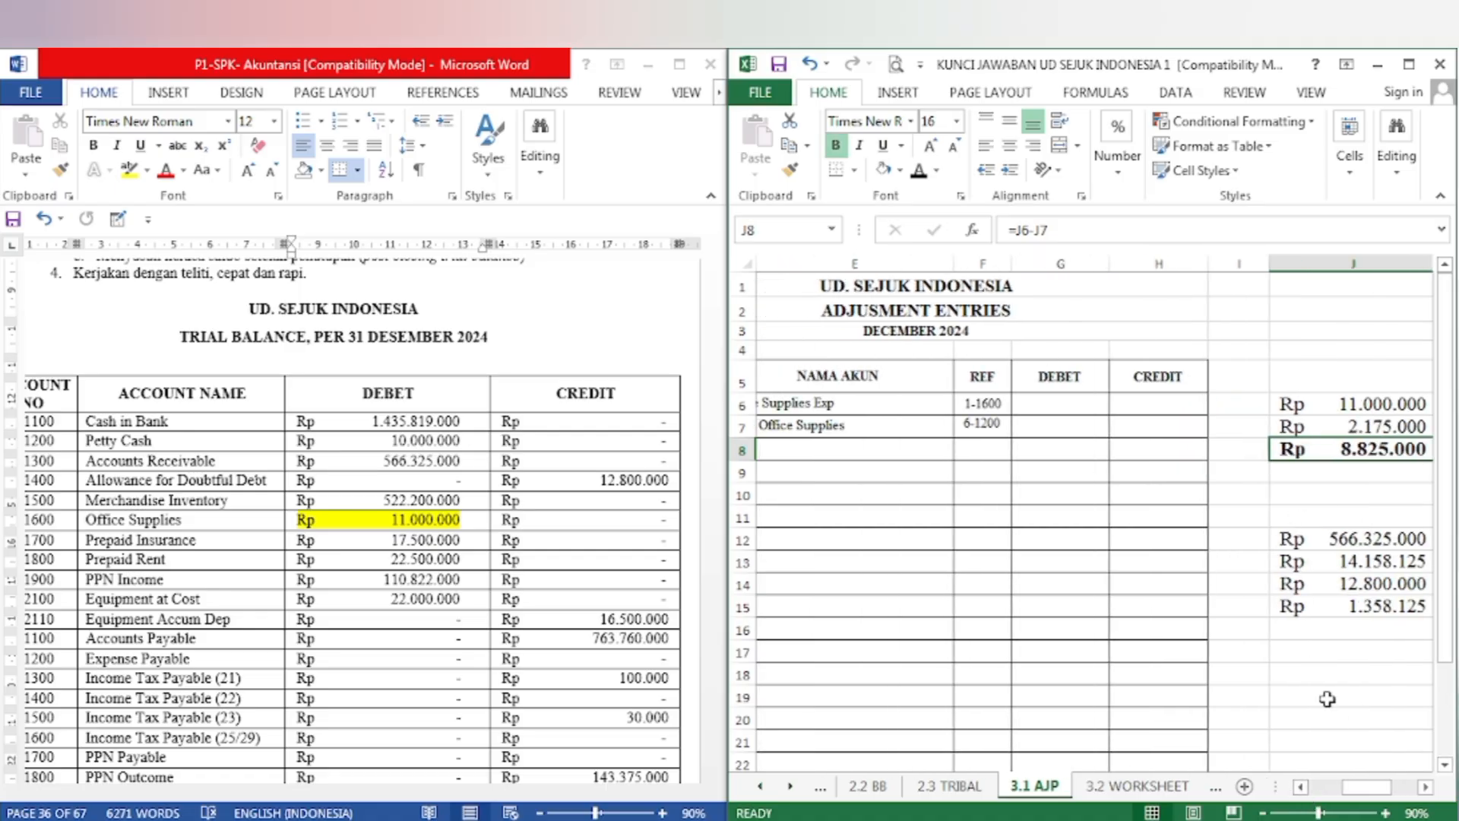
{"action": "left_click", "coordinate": [1300, 788]}
{"action": "left_click", "coordinate": [1300, 788]}
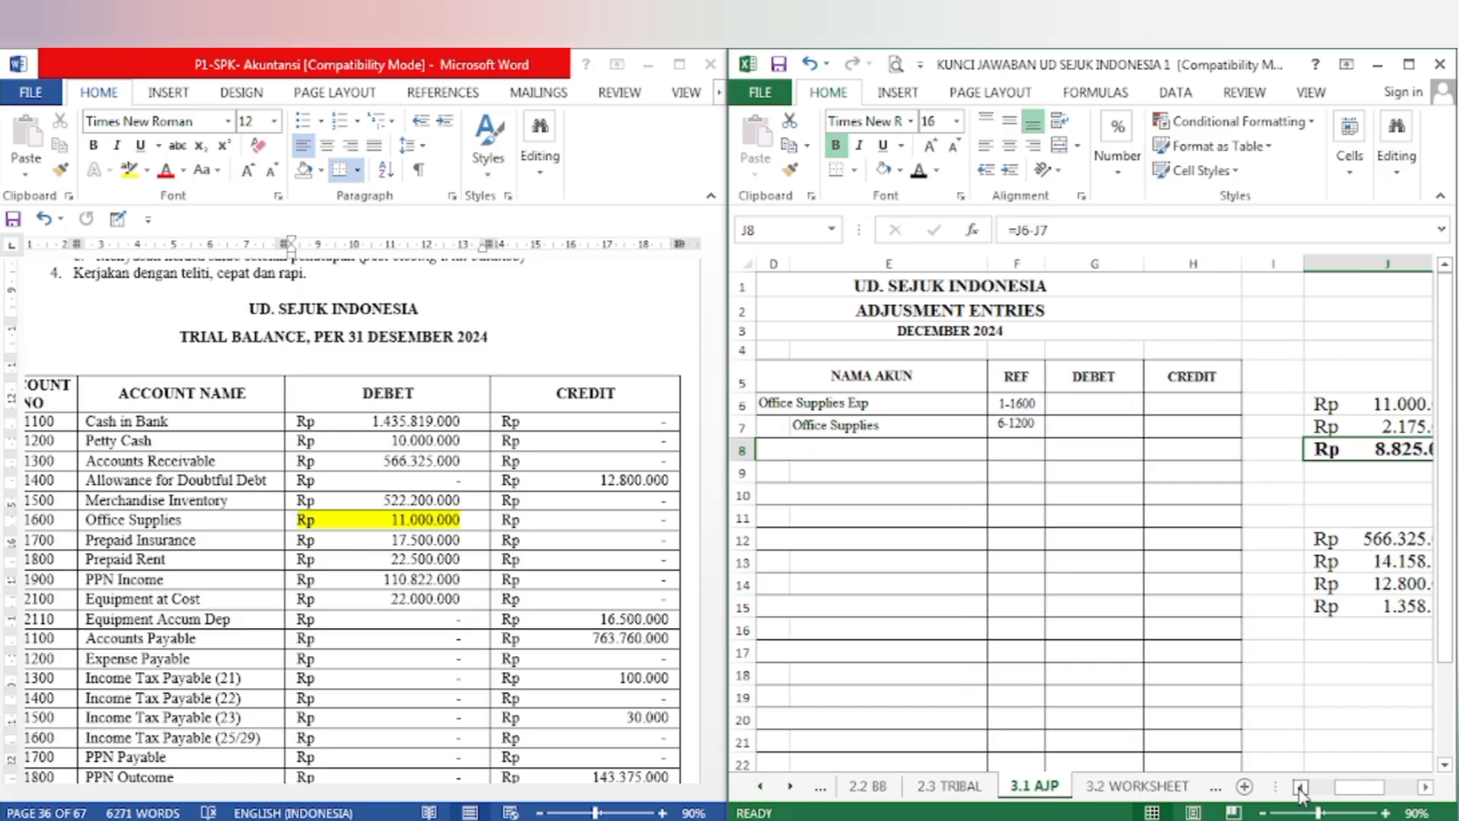
{"action": "left_click", "coordinate": [1300, 788]}
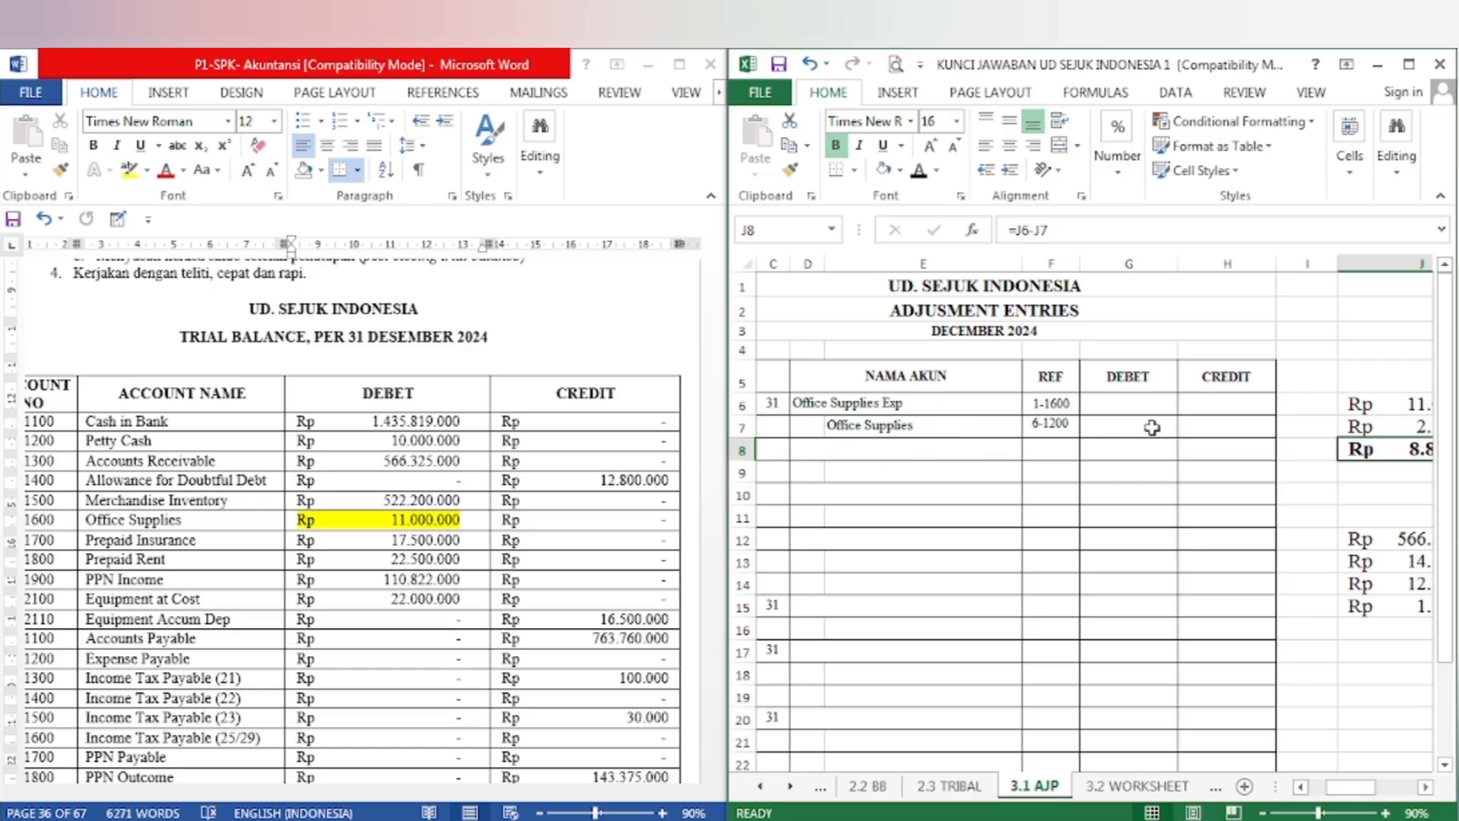
{"action": "left_click_drag", "start_coordinate": [1136, 403], "coordinate": [1184, 421]}
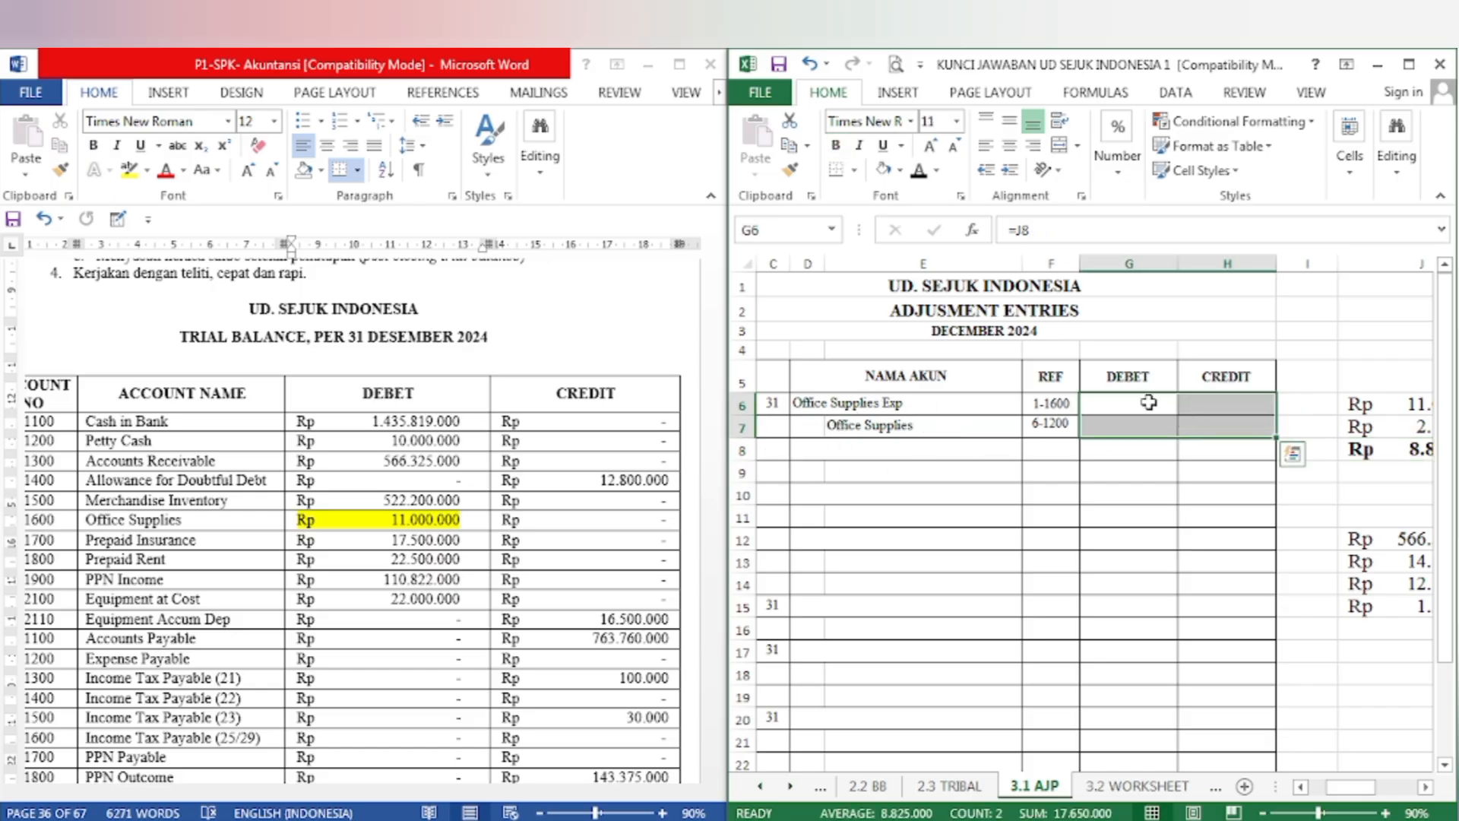
{"action": "left_click", "coordinate": [913, 174]}
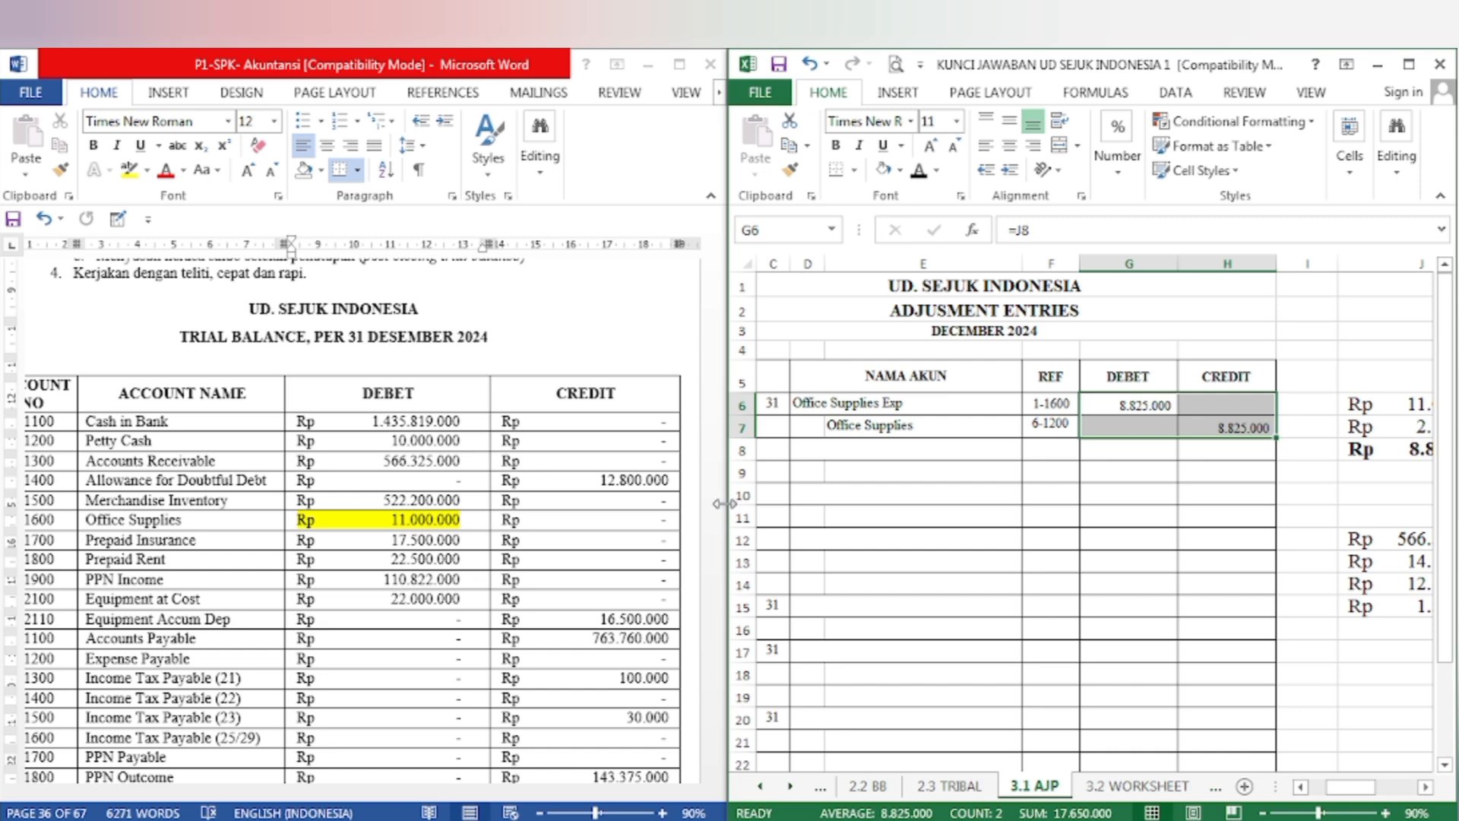
{"action": "left_click_drag", "start_coordinate": [723, 503], "coordinate": [581, 503]}
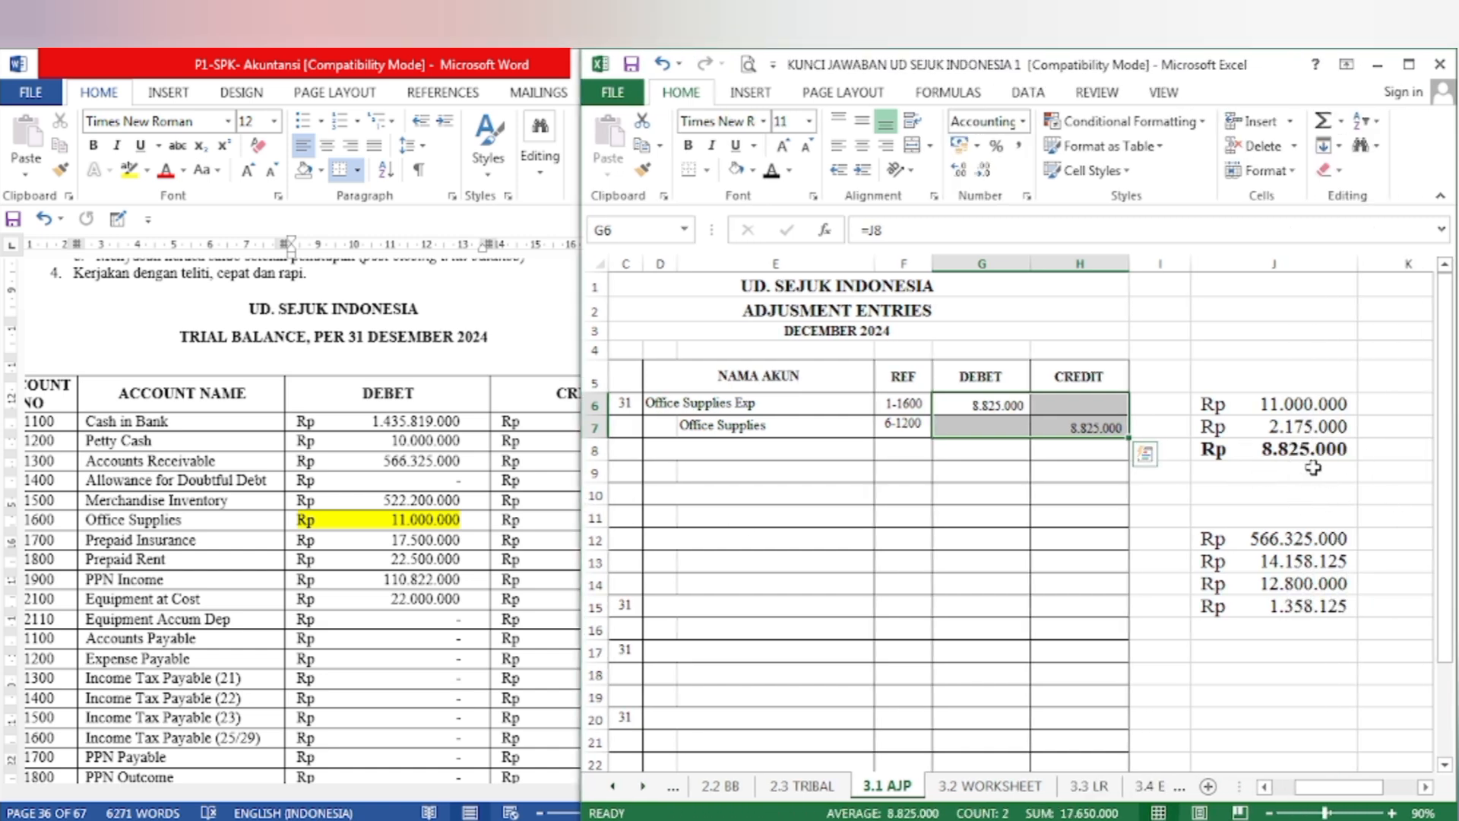
Step: In the Word document's adjustment memo, highlight item 2, Beban Sewa Toko Des. 2024, and its Rp 2.000.000 amount in yellow
{"action": "left_click", "coordinate": [424, 594]}
{"action": "scroll", "coordinate": [593, 569], "scroll_direction": "down", "scroll_amount": 1}
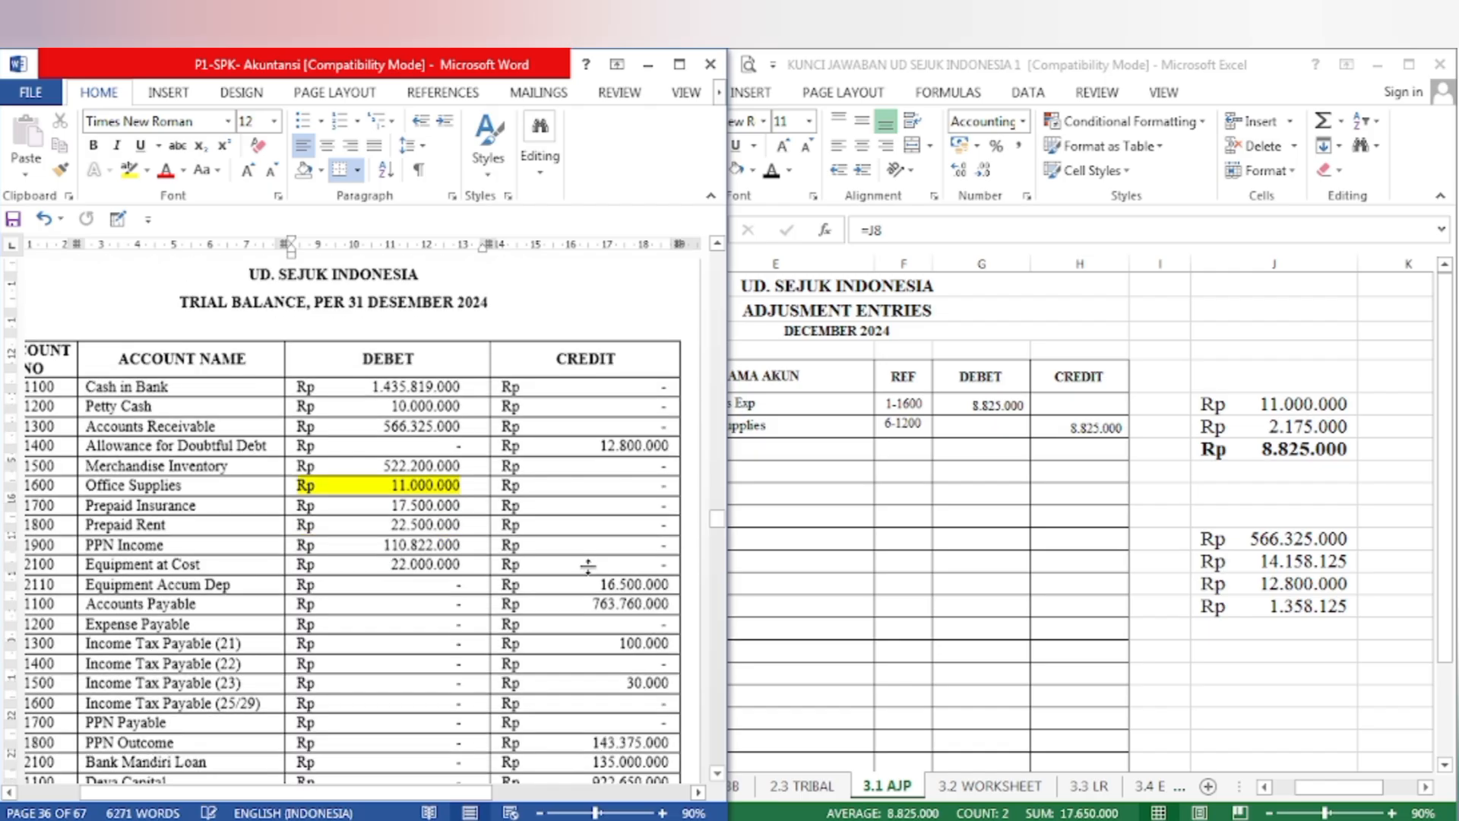
{"action": "scroll", "coordinate": [588, 566], "scroll_direction": "down", "scroll_amount": 20}
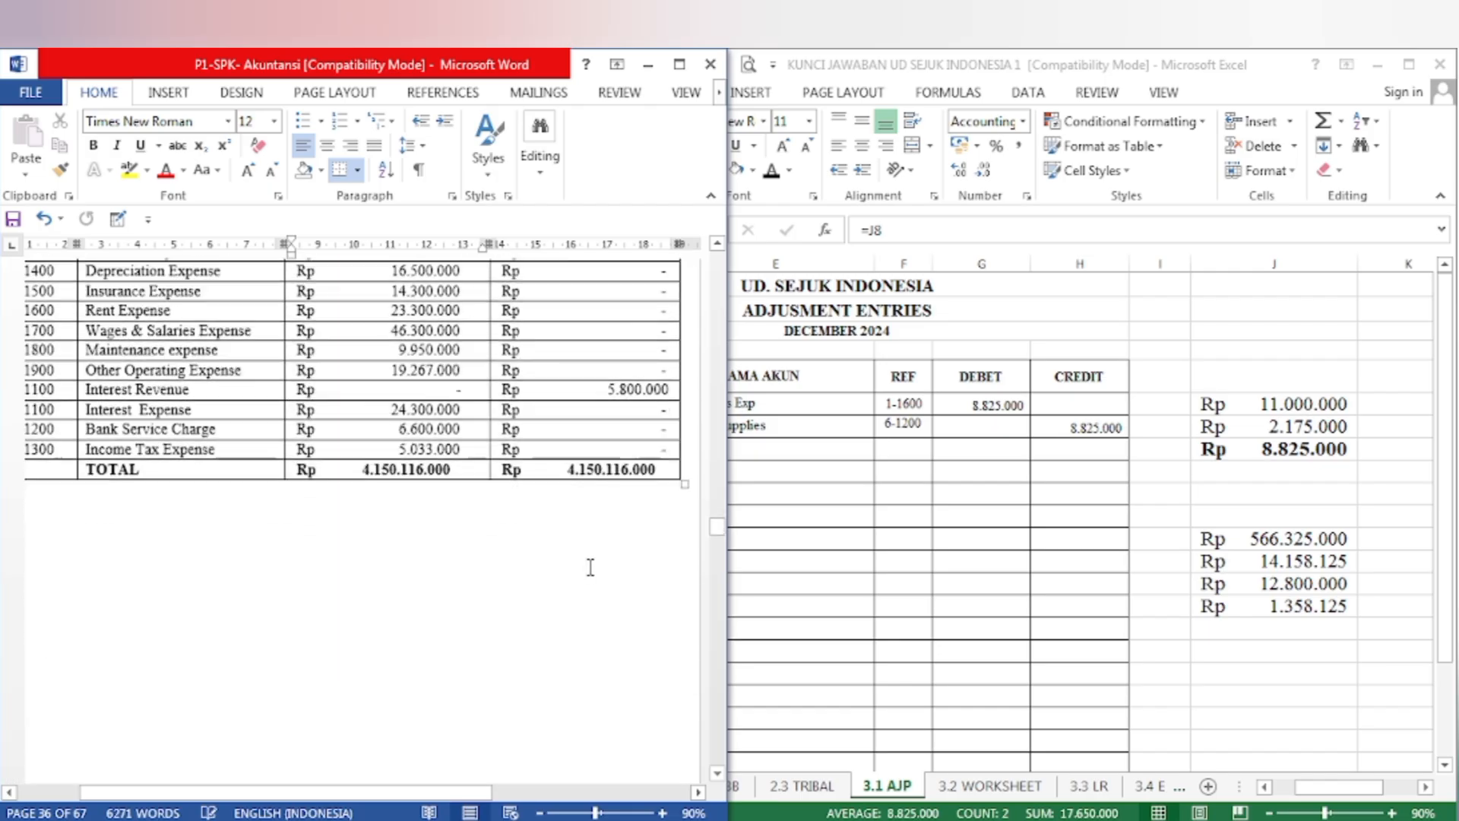
{"action": "scroll", "coordinate": [590, 566], "scroll_direction": "down", "scroll_amount": 15}
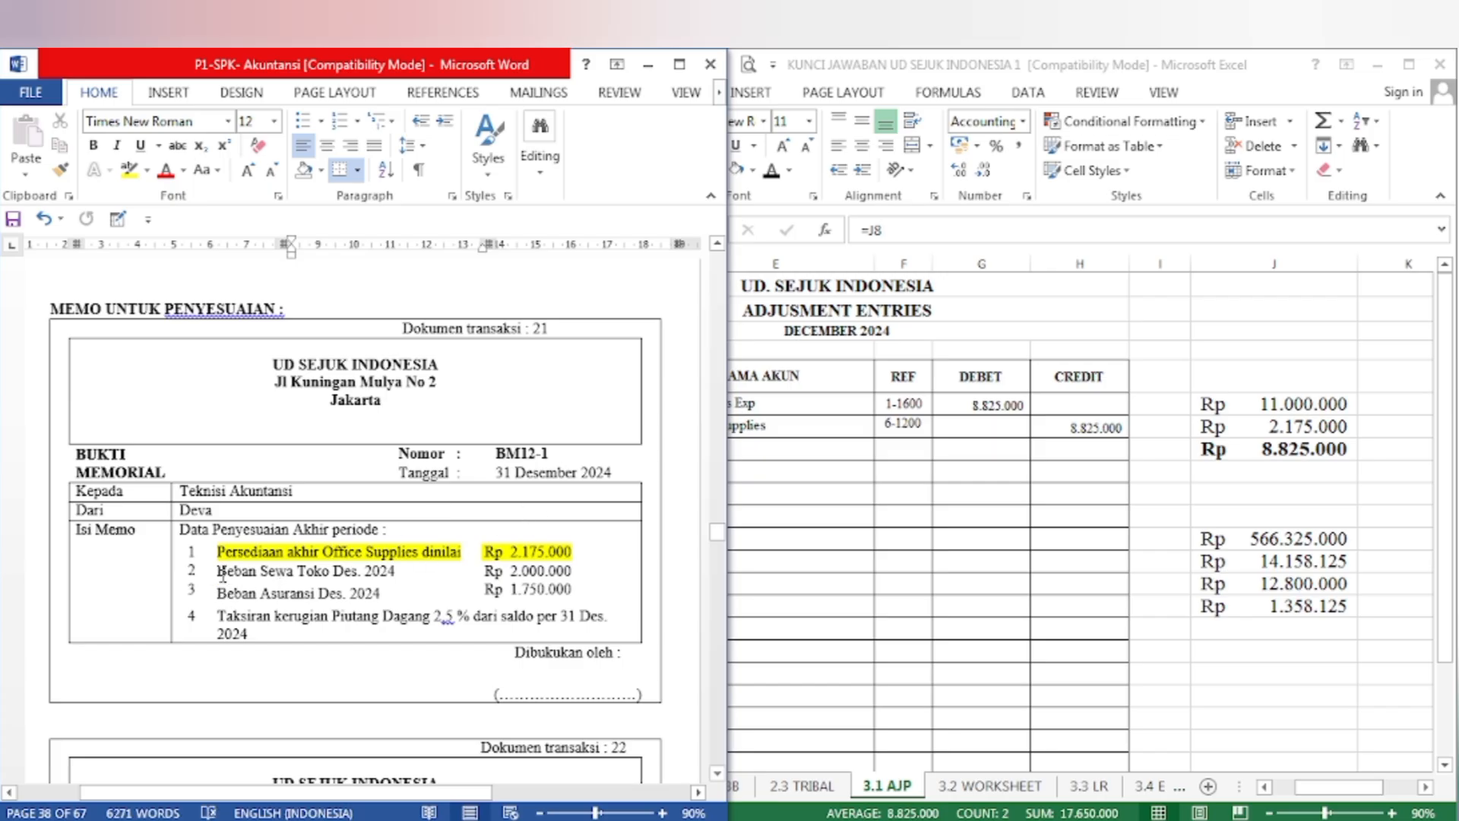
{"action": "left_click_drag", "start_coordinate": [218, 572], "coordinate": [562, 571]}
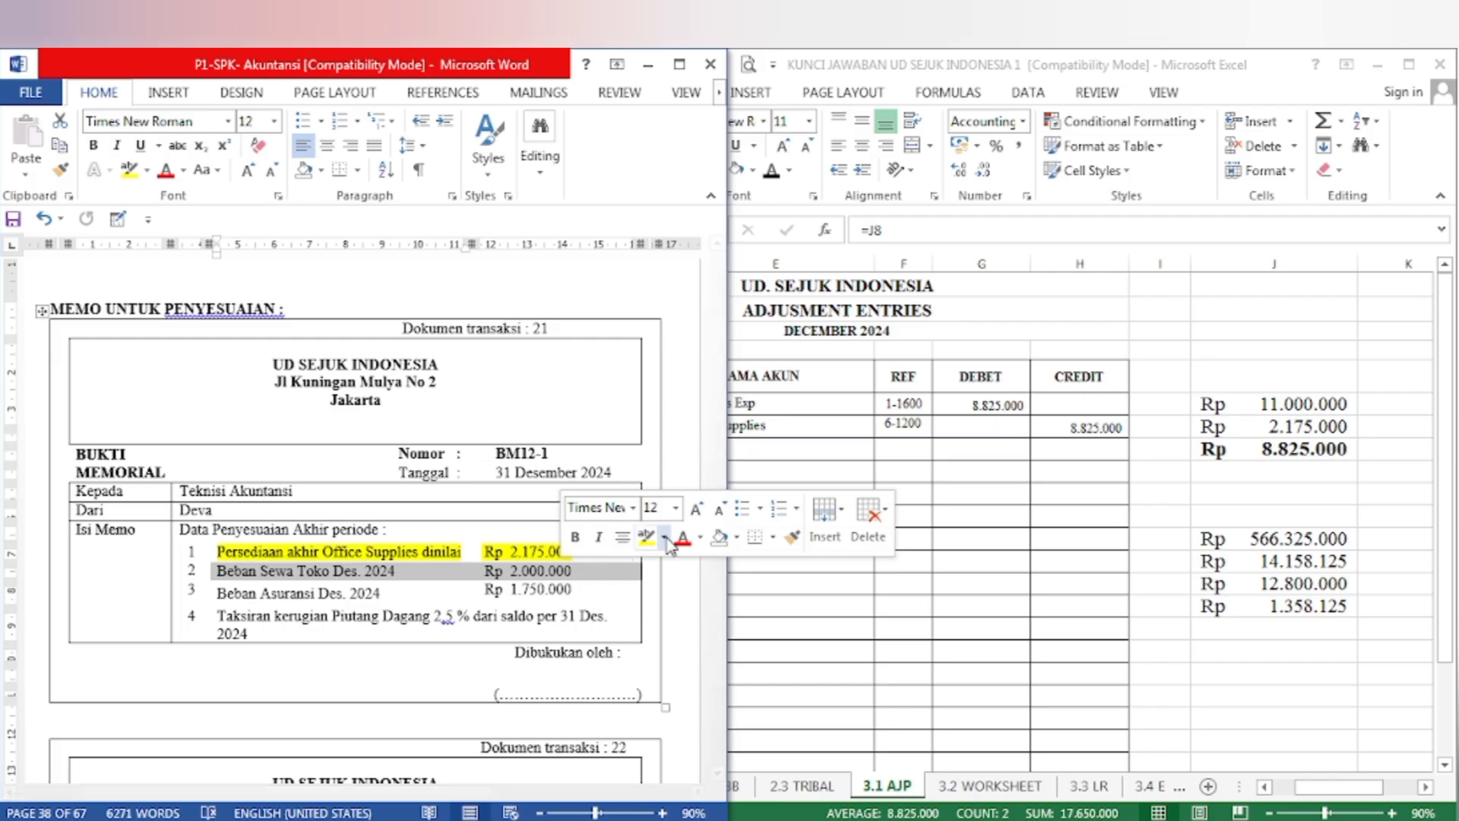
{"action": "left_click", "coordinate": [646, 538]}
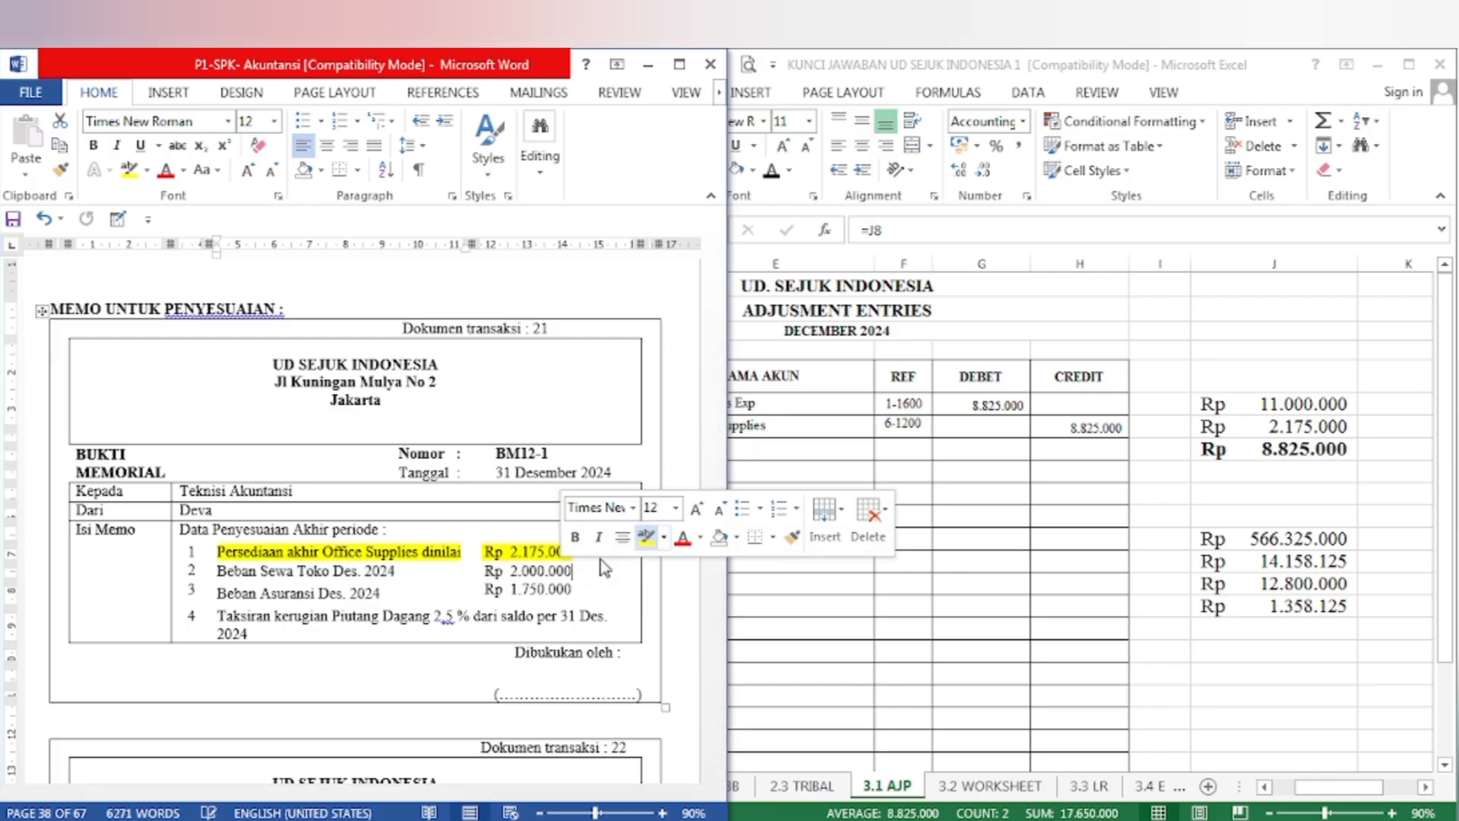
Step: On the Excel adjusting entries sheet, set the font colour of the rent entry's accounts, references and amounts in D8:H9 to black
{"action": "left_click", "coordinate": [872, 629]}
{"action": "left_click_drag", "start_coordinate": [652, 449], "coordinate": [896, 475]}
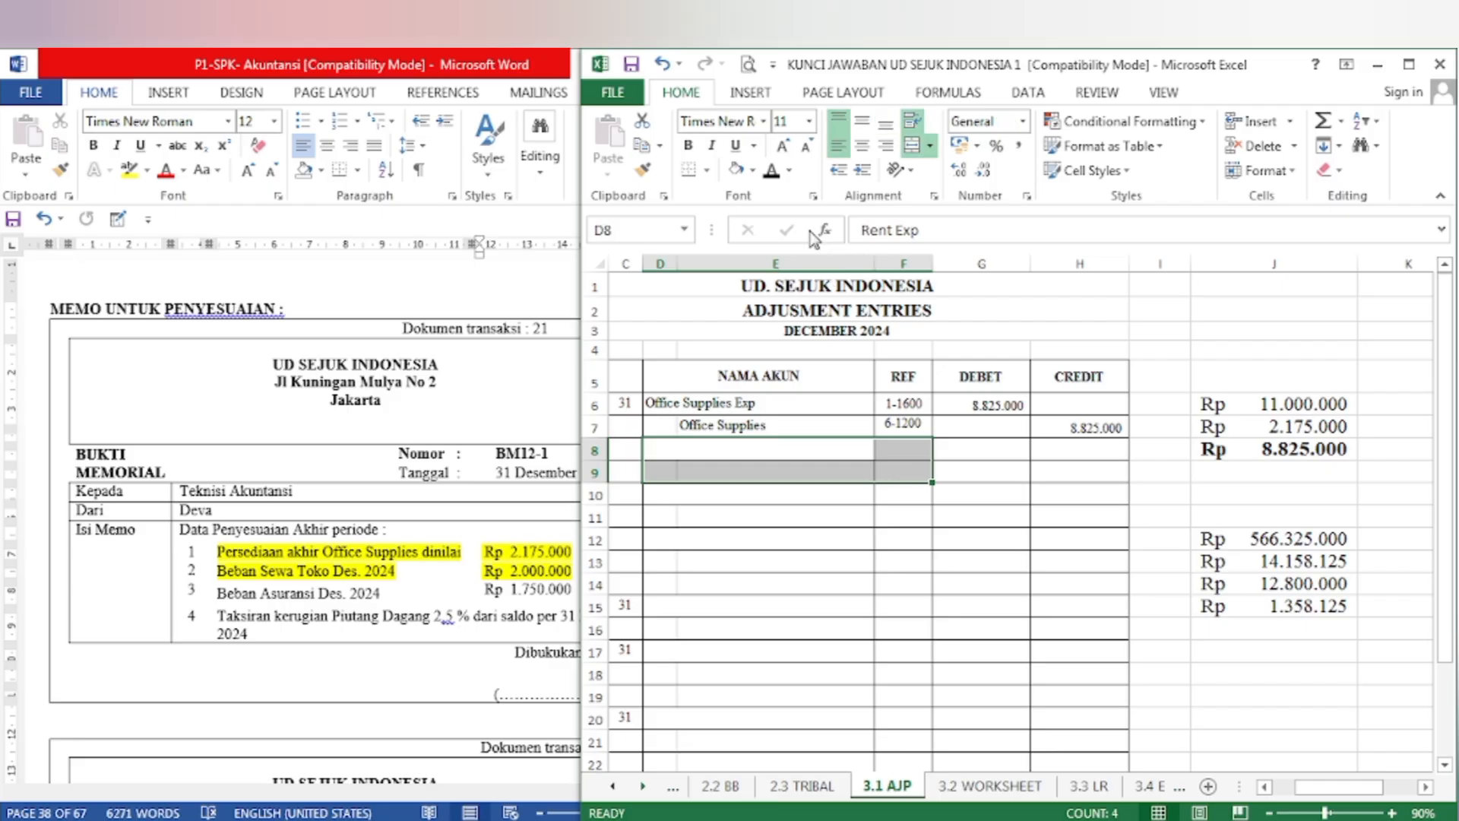
{"action": "left_click", "coordinate": [770, 174]}
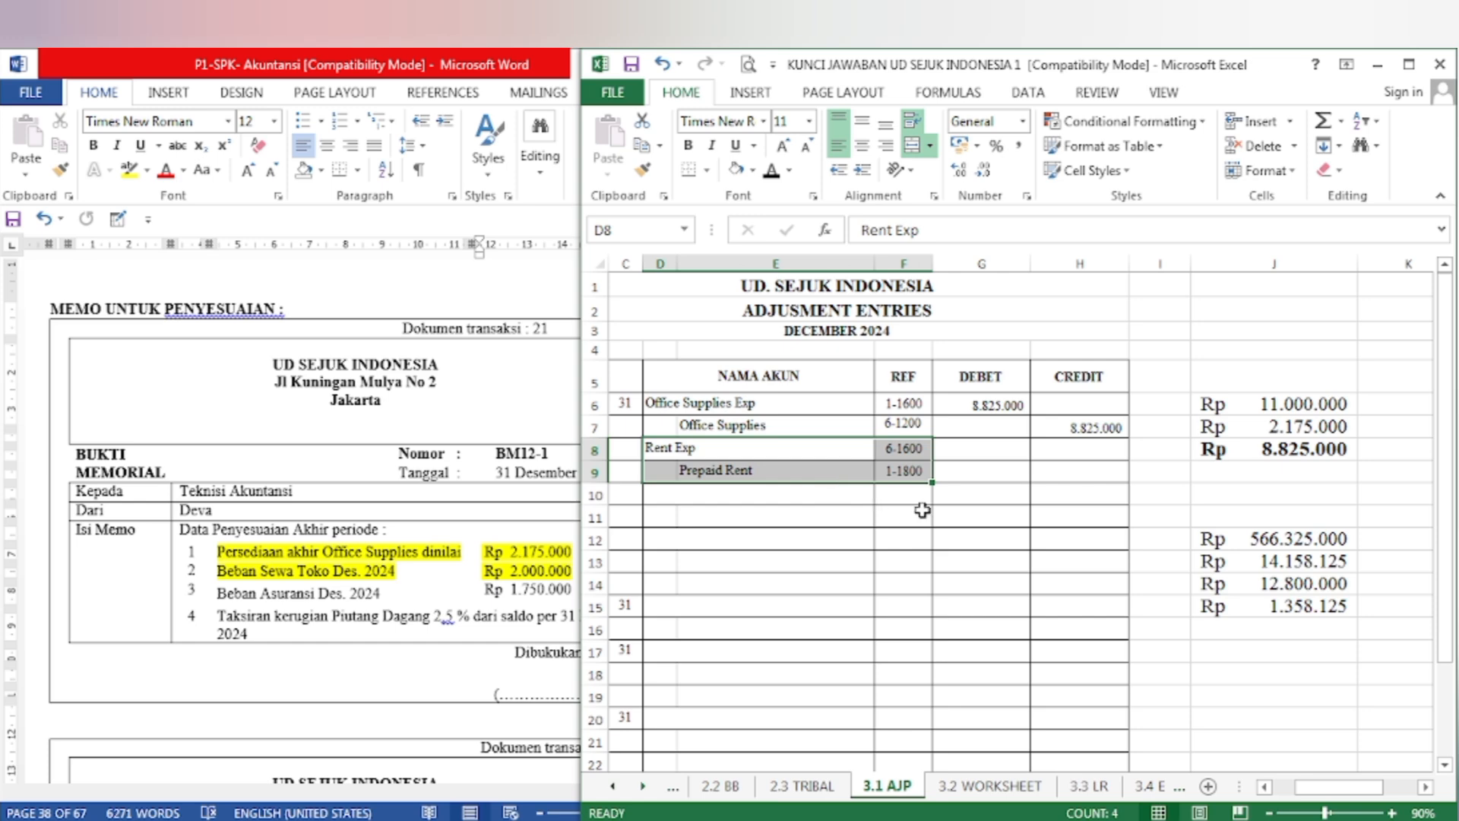
{"action": "left_click_drag", "start_coordinate": [976, 447], "coordinate": [1062, 465]}
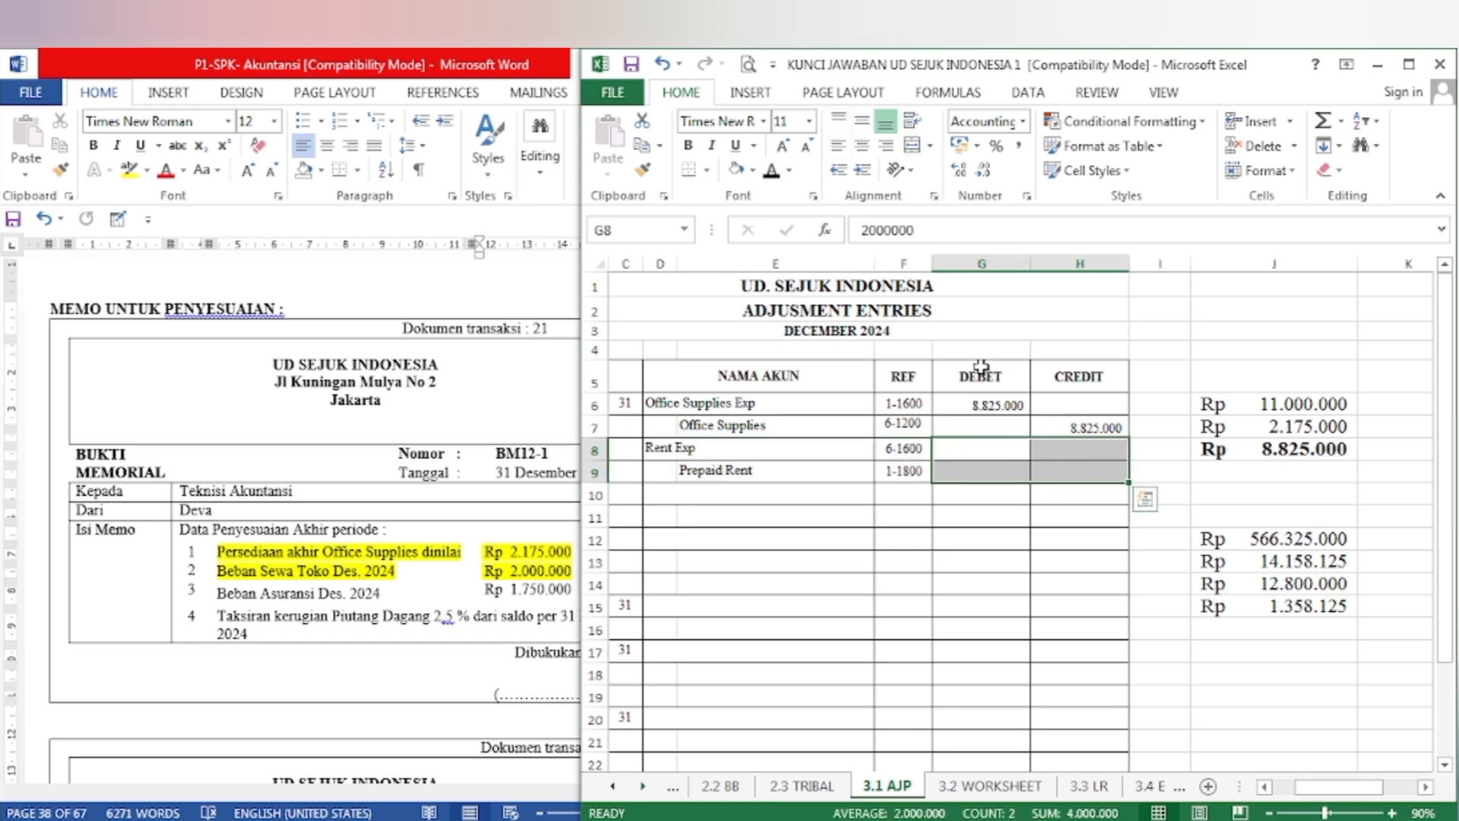
{"action": "left_click", "coordinate": [770, 168]}
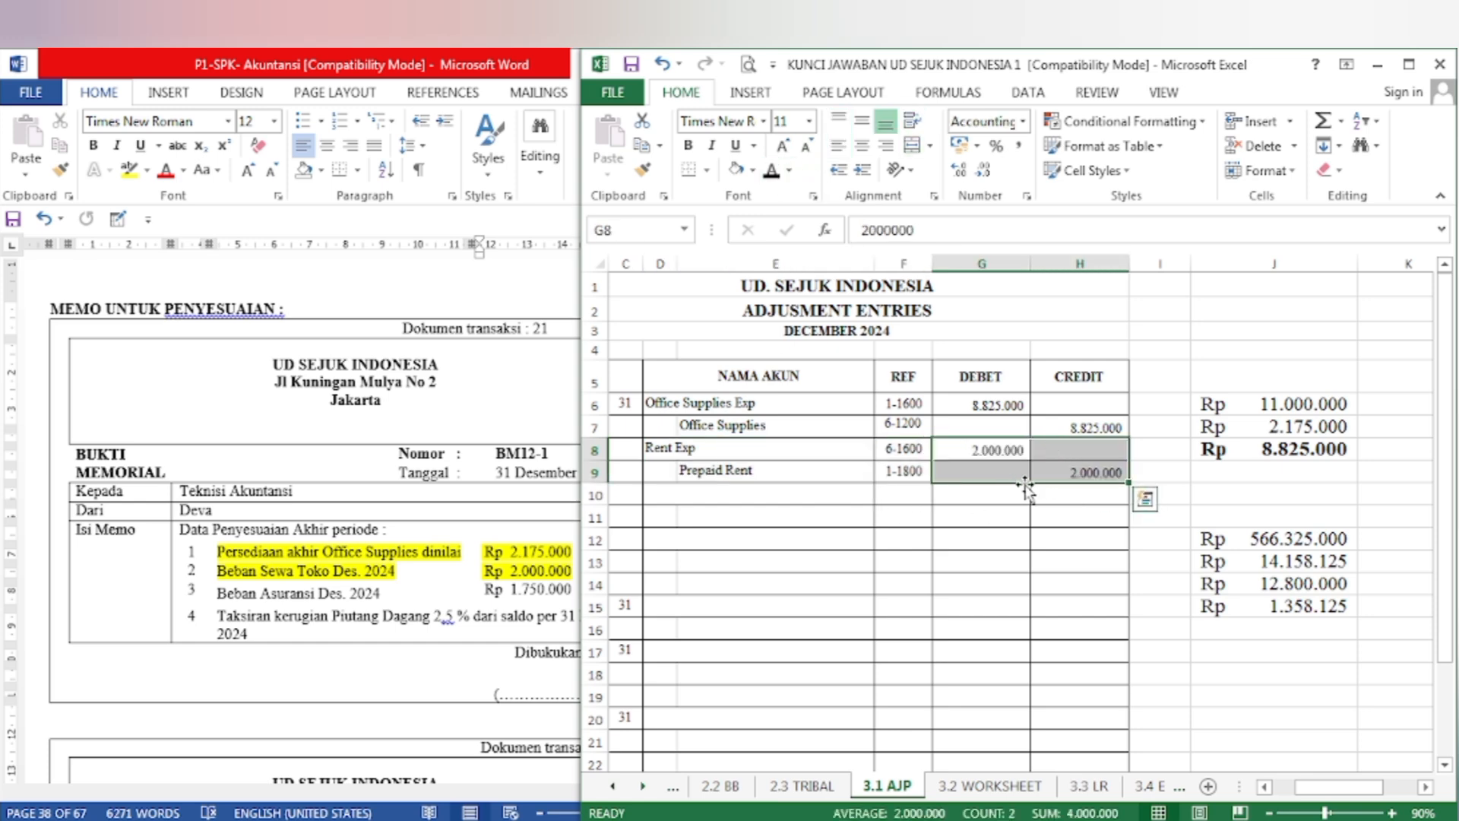
Step: In the Word memo, highlight item 3, Beban Asuransi Des. 2024, and its Rp 1.750.000 amount in yellow
{"action": "left_click", "coordinate": [342, 630]}
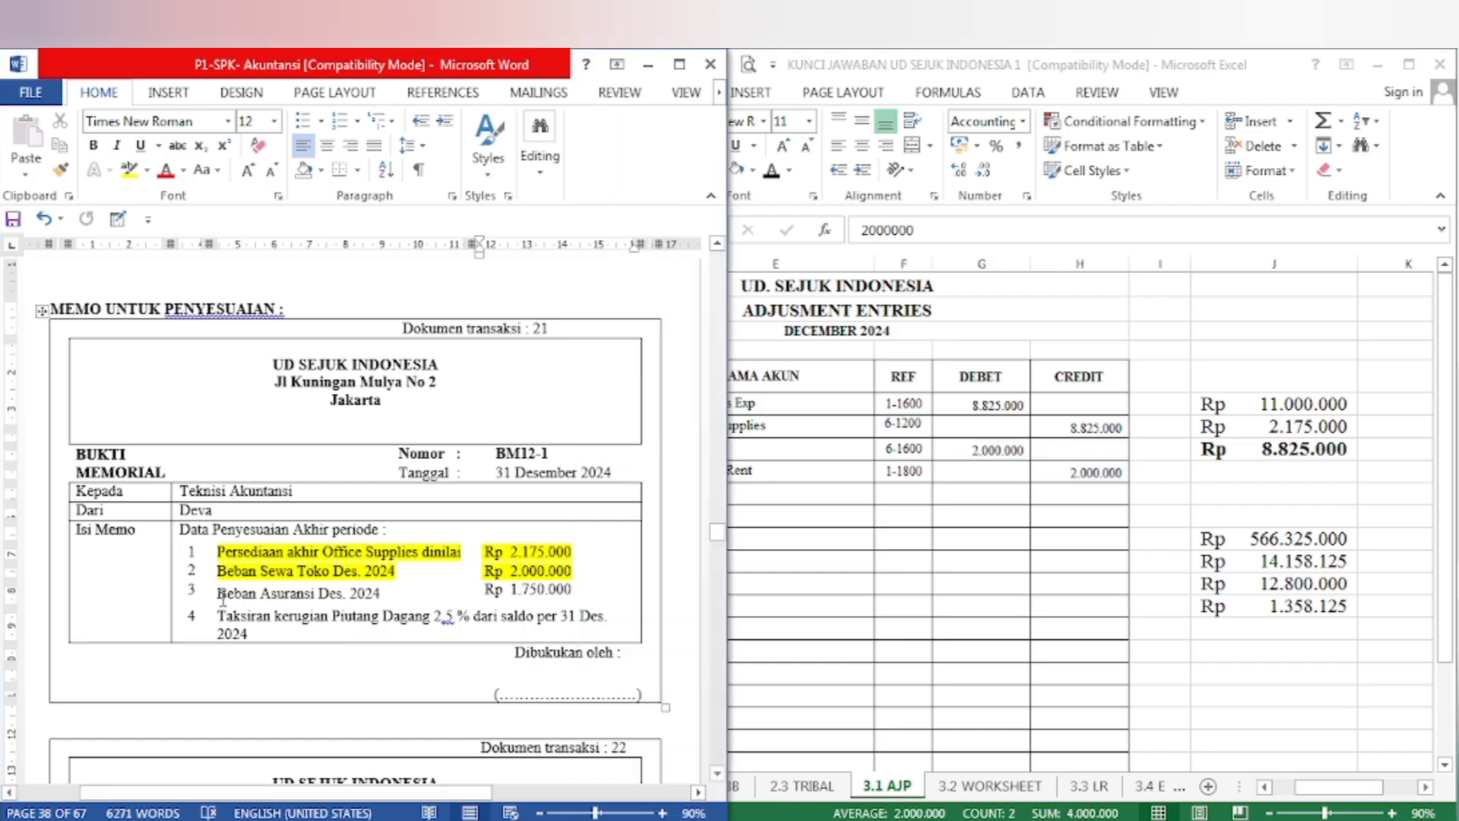
{"action": "left_click_drag", "start_coordinate": [218, 594], "coordinate": [562, 591]}
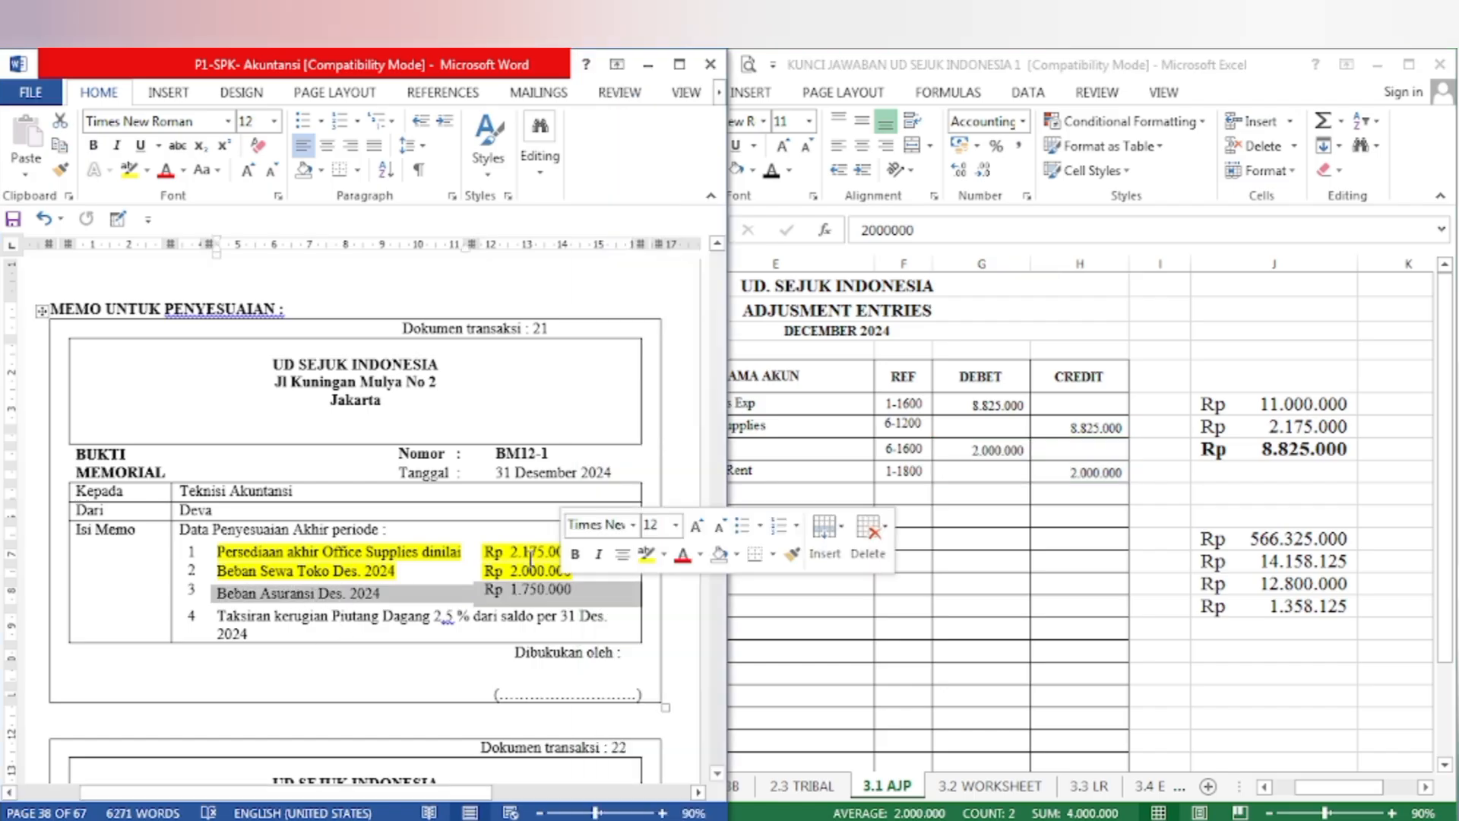
{"action": "left_click", "coordinate": [130, 168]}
Step: In Excel, set the font colour of the insurance entry's accounts, references and amounts in D10:H11 to black
{"action": "left_click", "coordinate": [872, 618]}
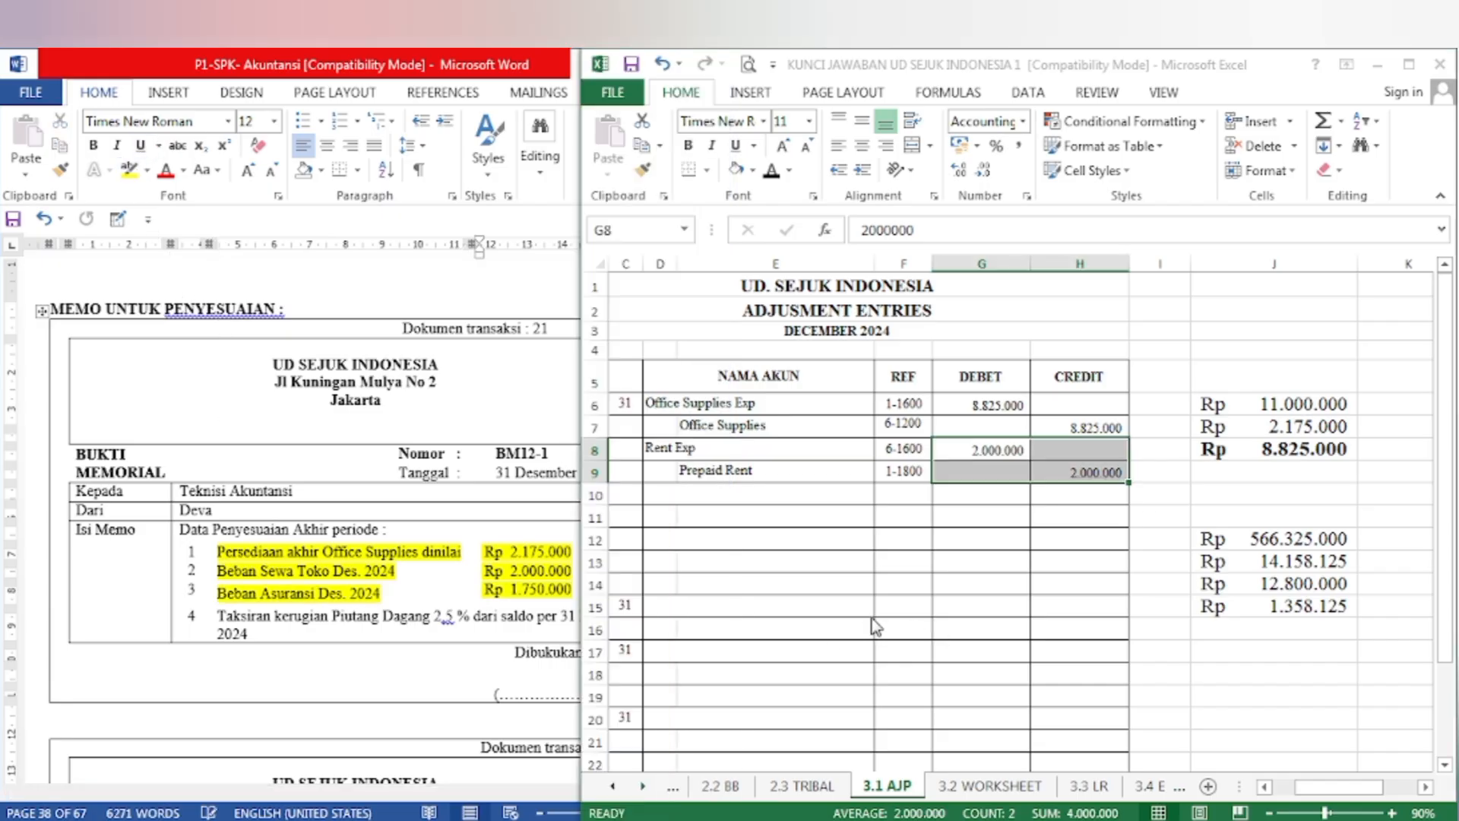
{"action": "left_click_drag", "start_coordinate": [662, 498], "coordinate": [911, 521]}
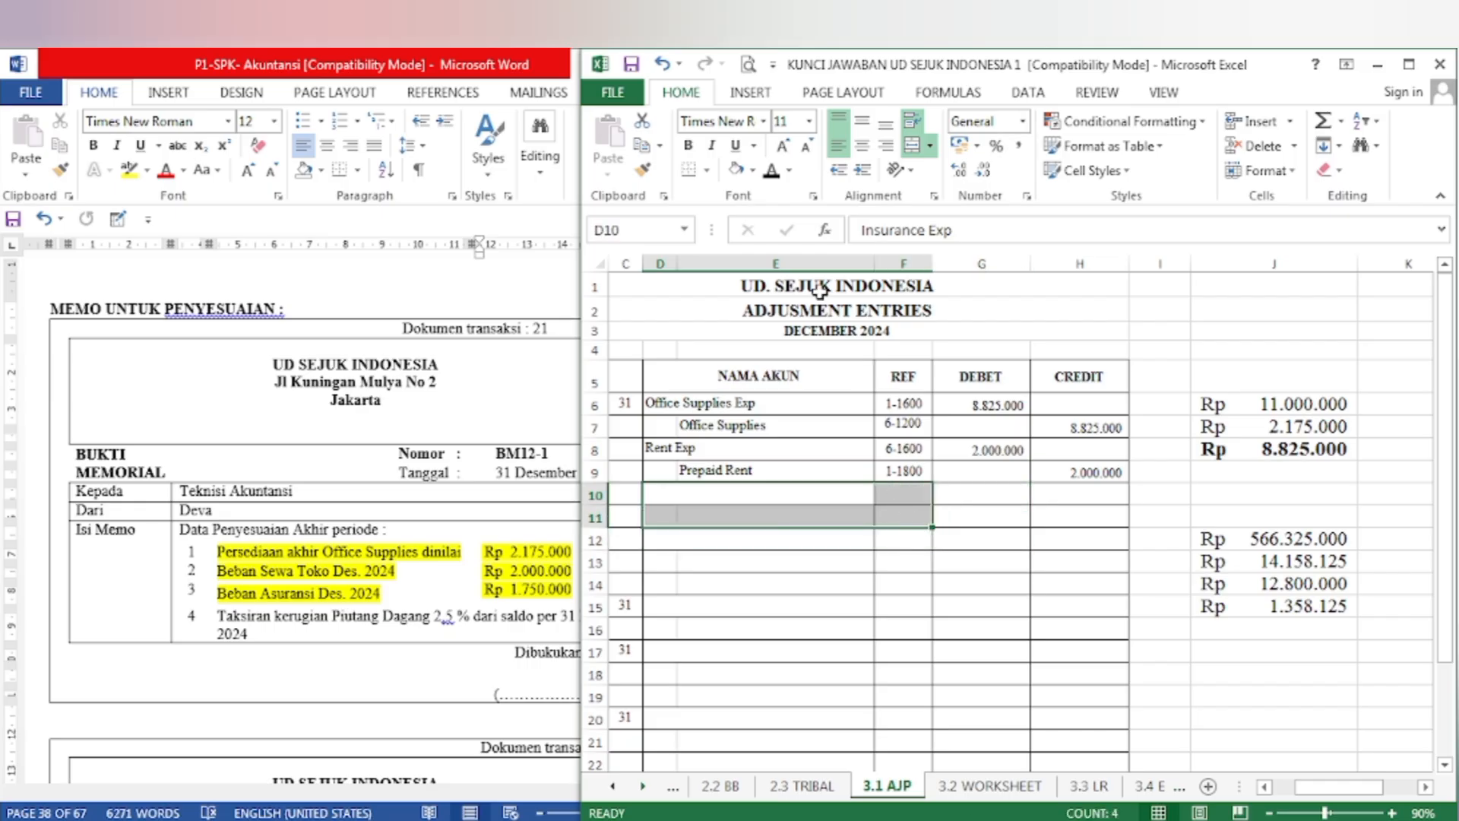
{"action": "left_click", "coordinate": [771, 169]}
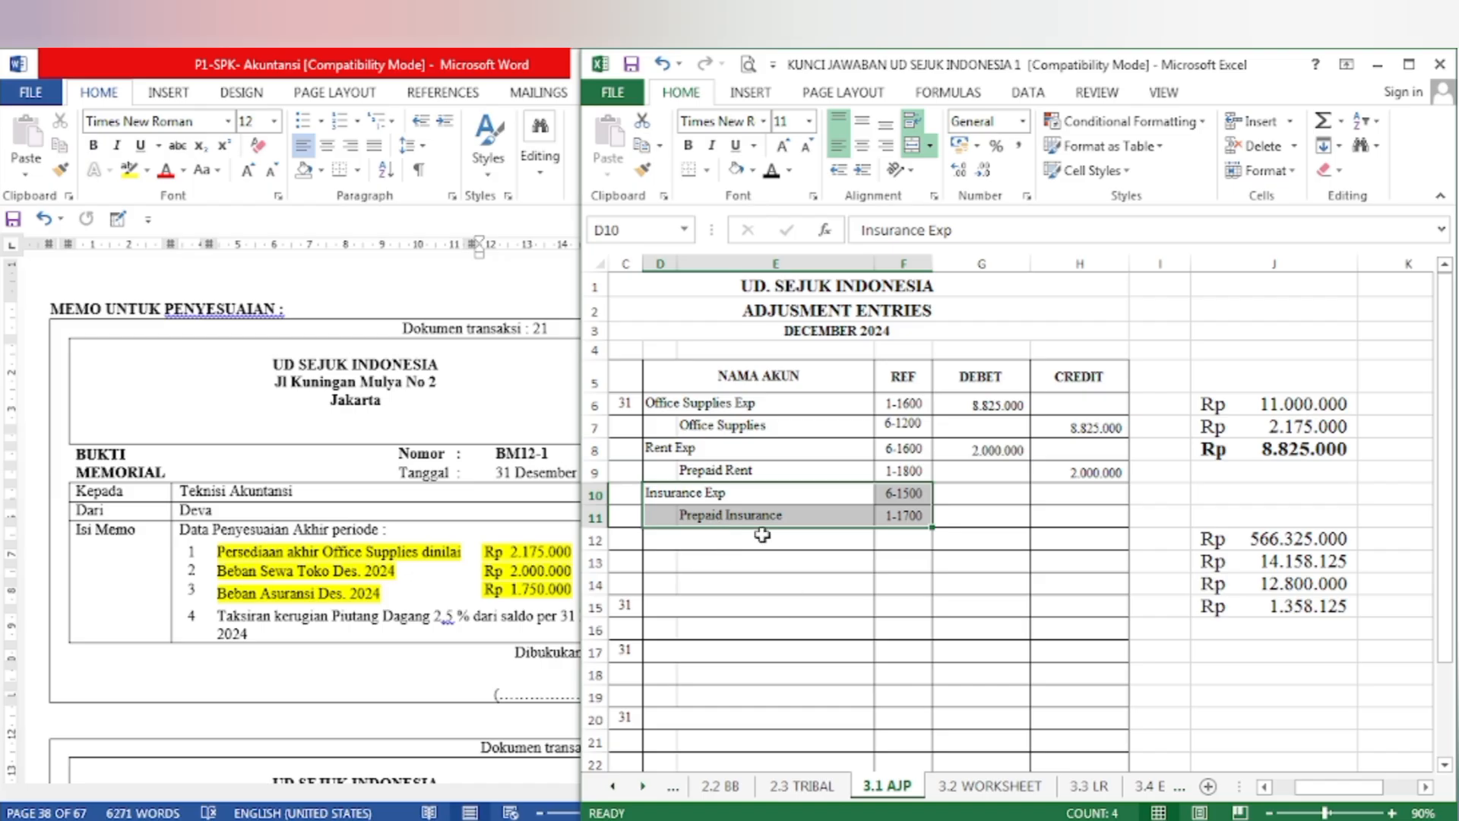
{"action": "left_click", "coordinate": [980, 539]}
{"action": "left_click", "coordinate": [967, 495]}
{"action": "left_click_drag", "start_coordinate": [1020, 504], "coordinate": [1058, 516]}
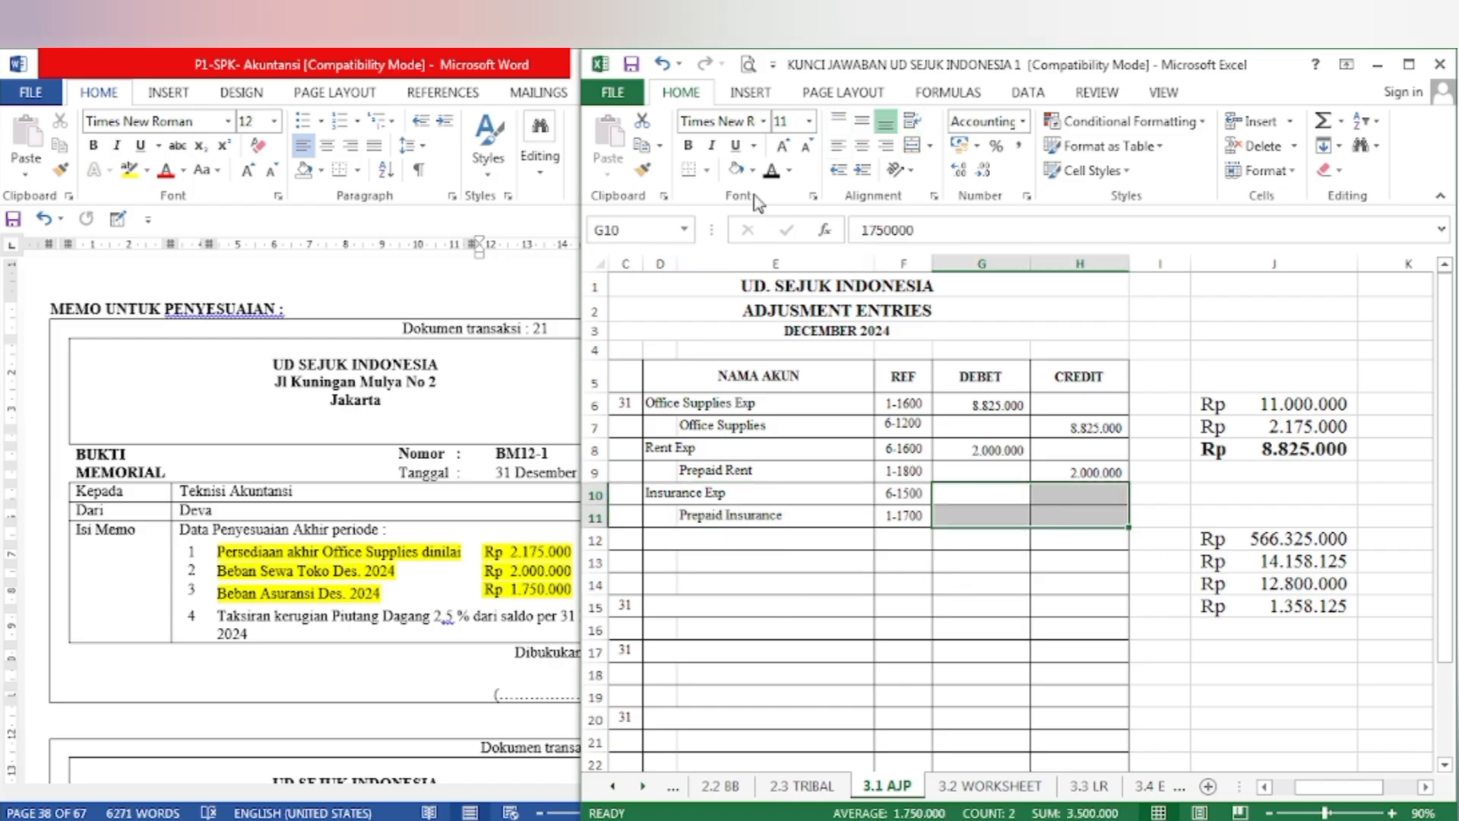
{"action": "left_click", "coordinate": [769, 171]}
{"action": "left_click", "coordinate": [916, 582]}
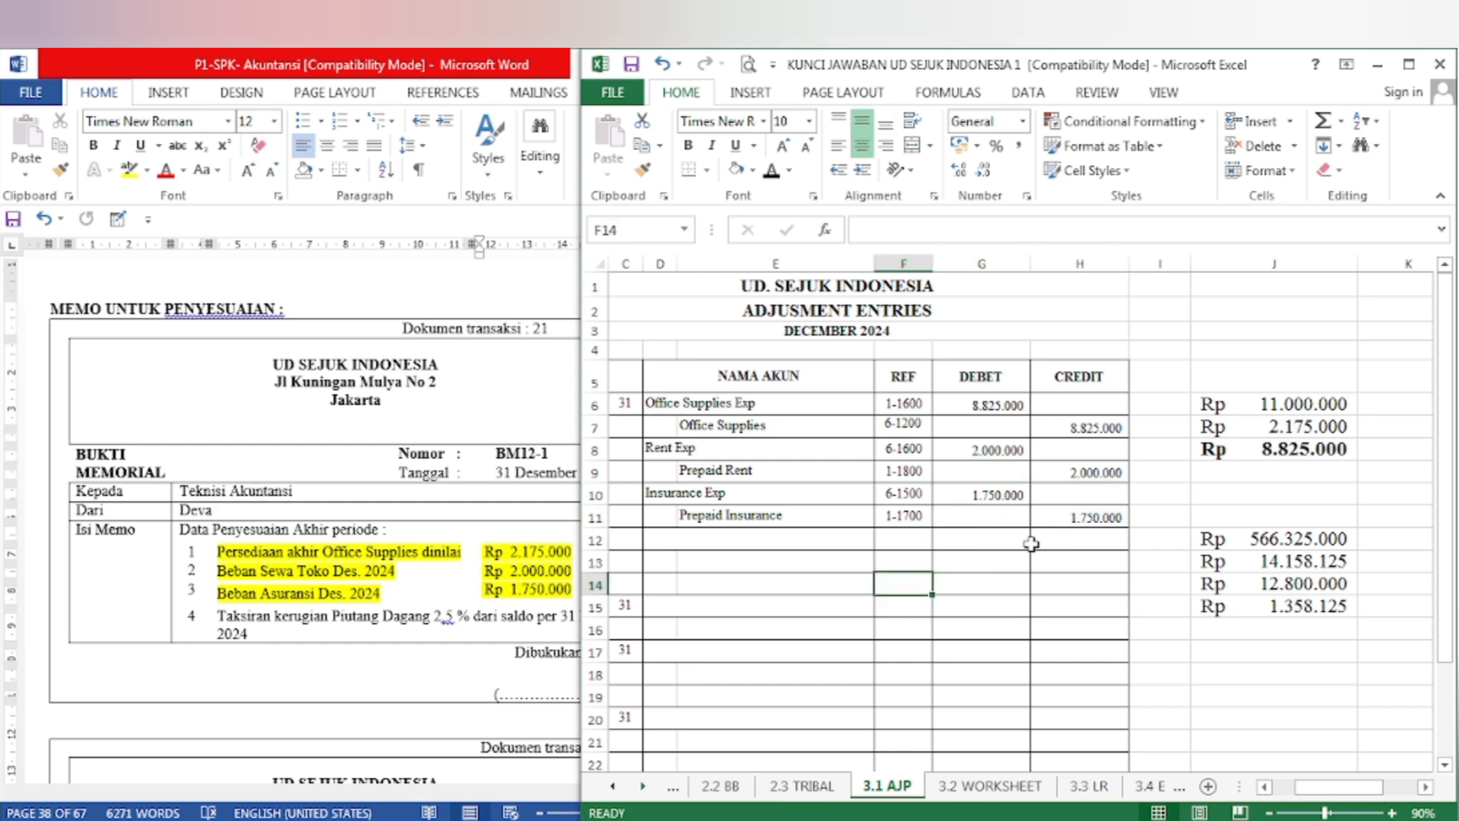
Step: In the Word memo, highlight item 4, the estimated 2,5 % loss on trade receivables, in yellow
{"action": "left_click", "coordinate": [473, 722]}
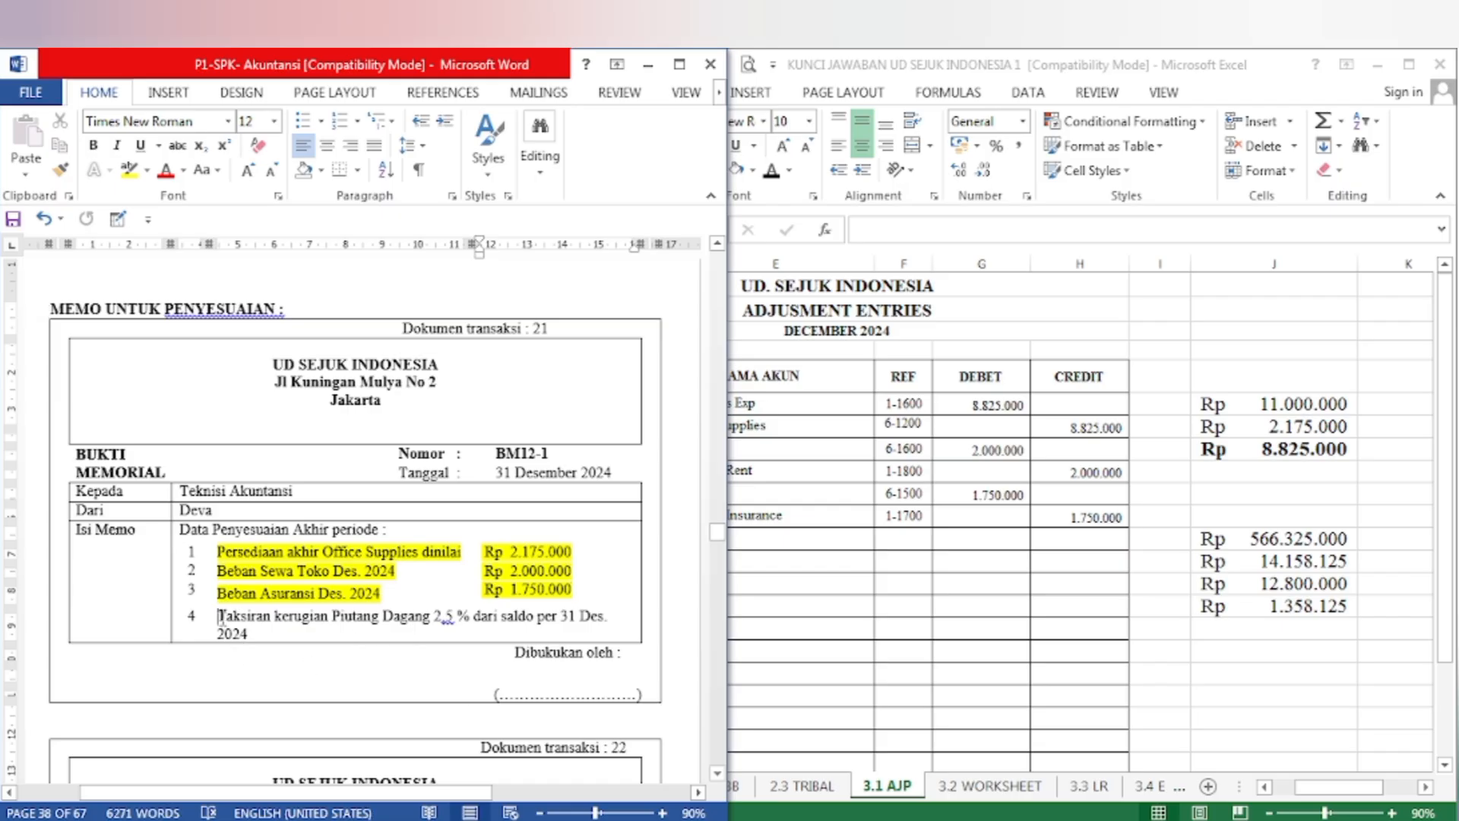
{"action": "left_click_drag", "start_coordinate": [219, 616], "coordinate": [254, 629]}
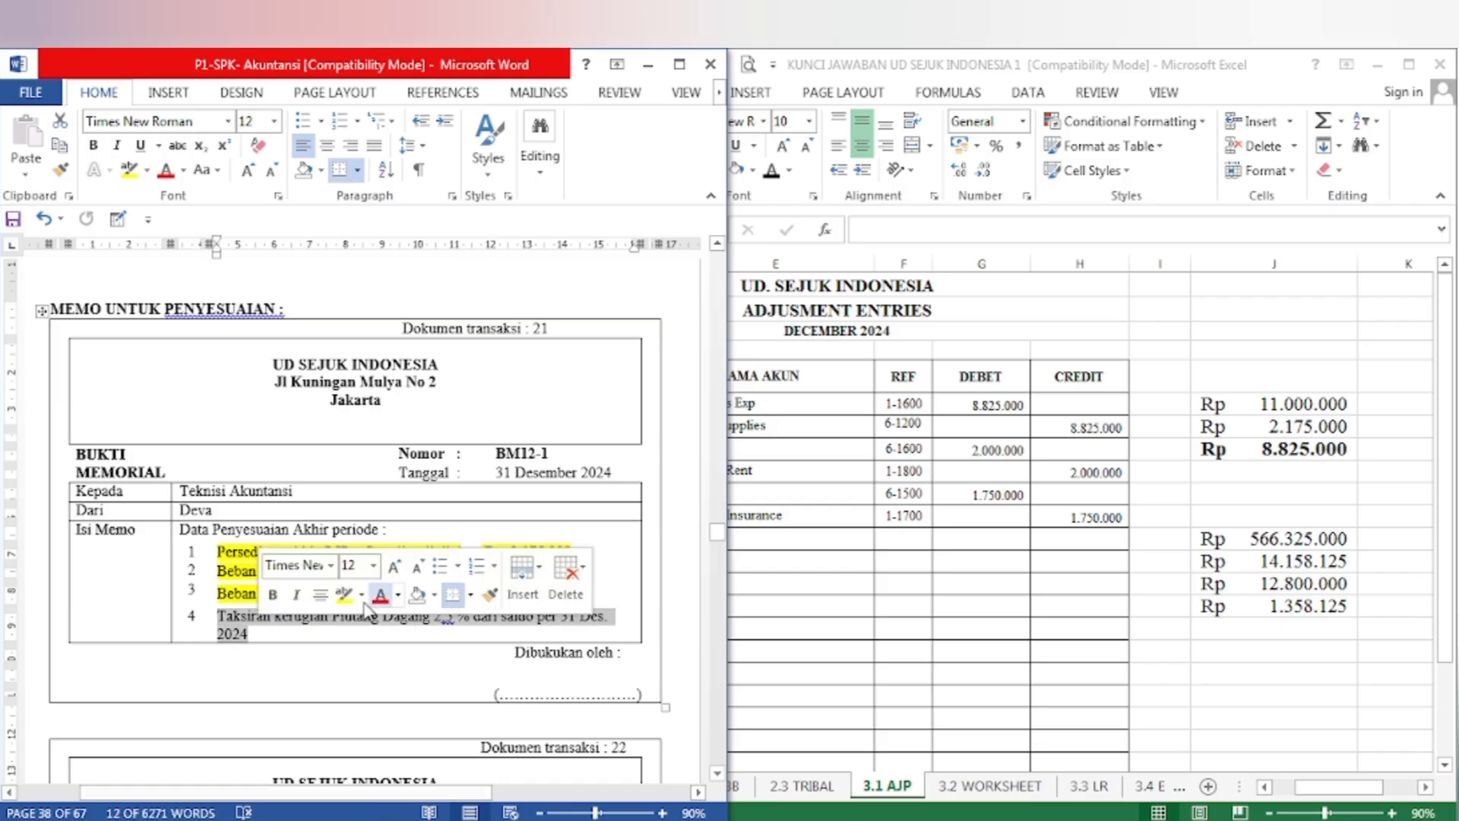
{"action": "left_click", "coordinate": [357, 594]}
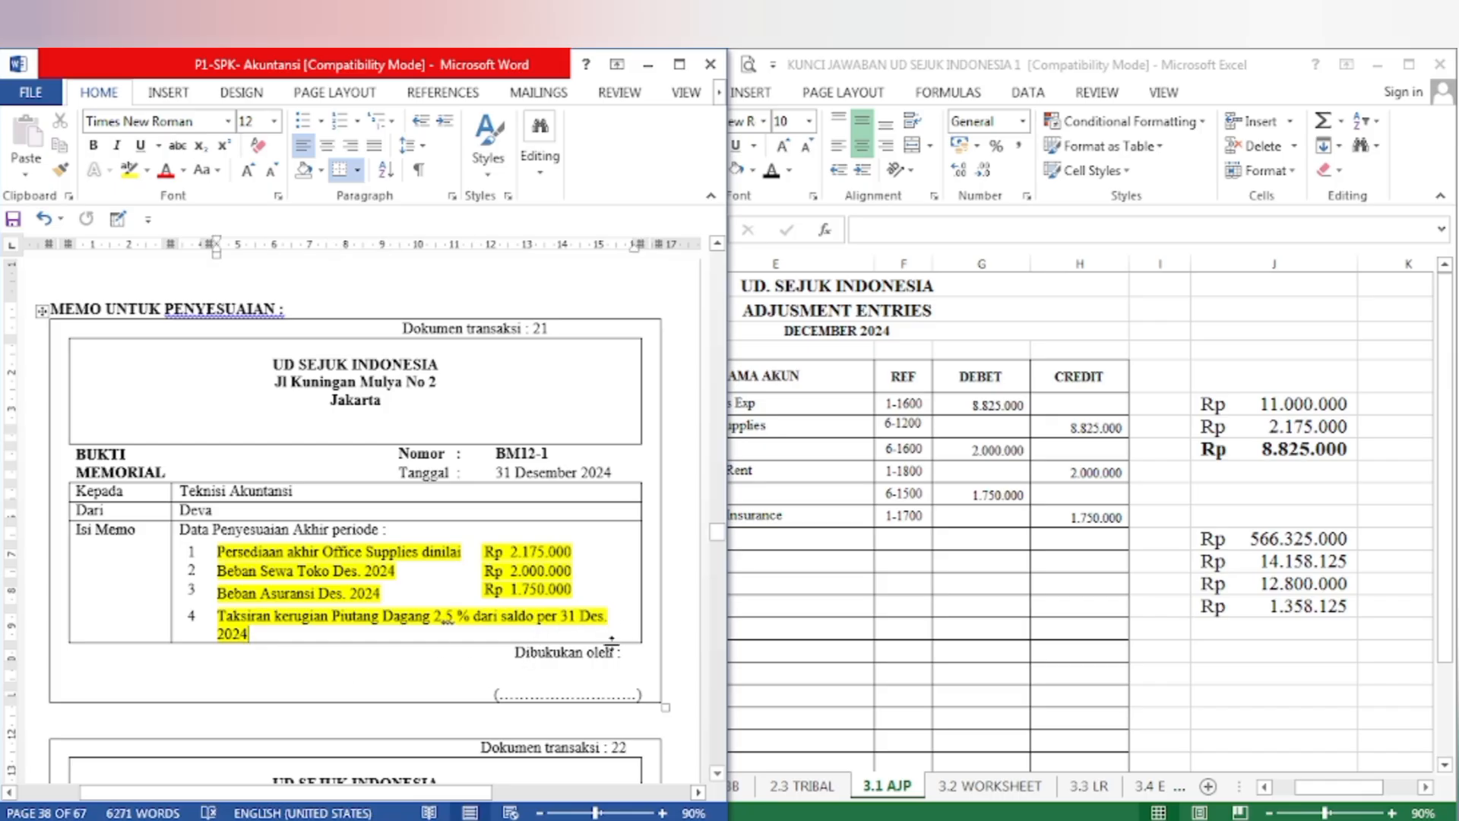
{"action": "left_click", "coordinate": [630, 676]}
Step: In the Word document's trial balance, highlight the Accounts Receivable debit amount of Rp 566.325.000 in yellow
{"action": "scroll", "coordinate": [629, 676], "scroll_direction": "up", "scroll_amount": 6}
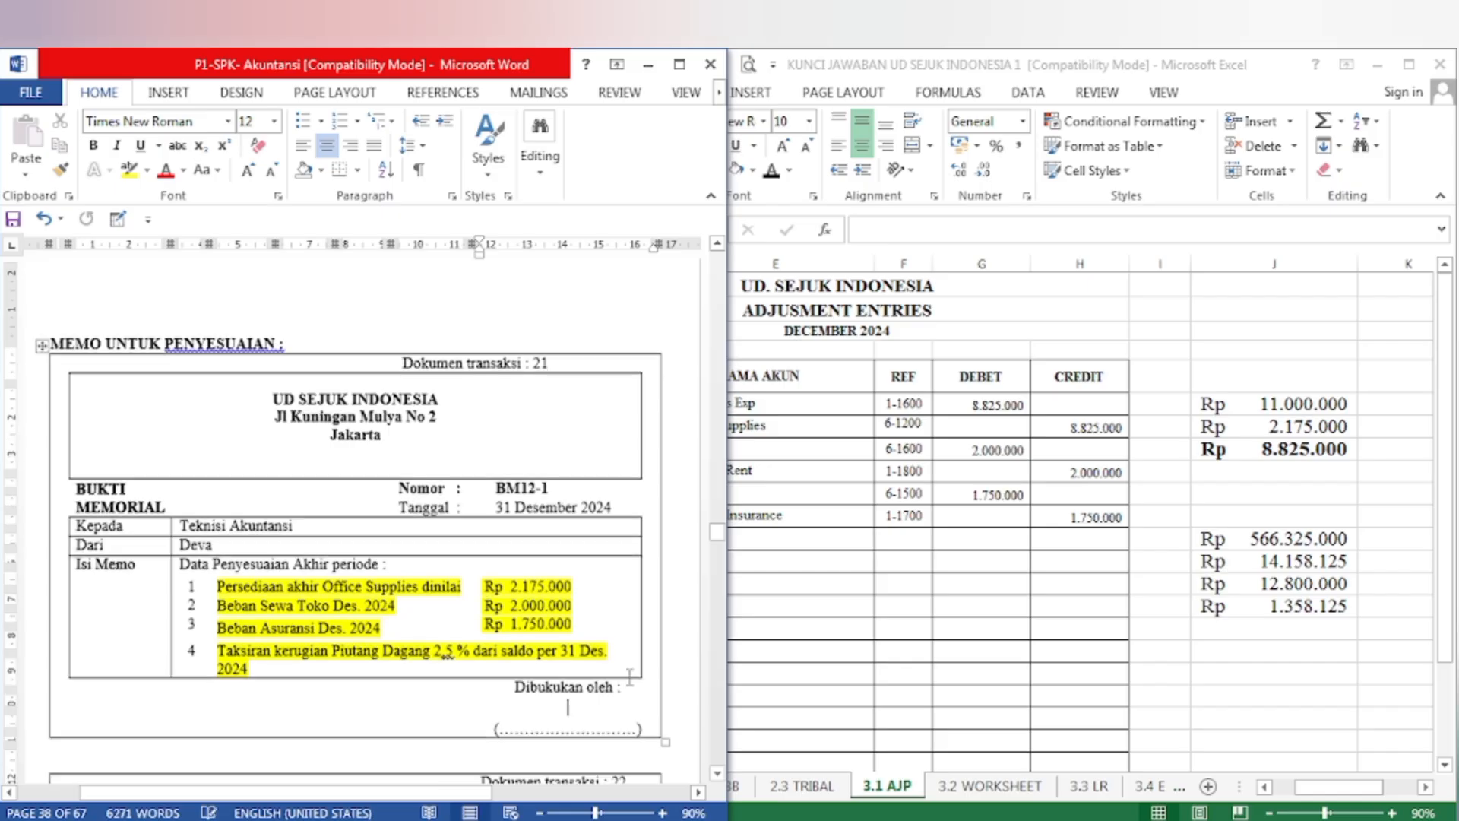
{"action": "scroll", "coordinate": [627, 676], "scroll_direction": "up", "scroll_amount": 10}
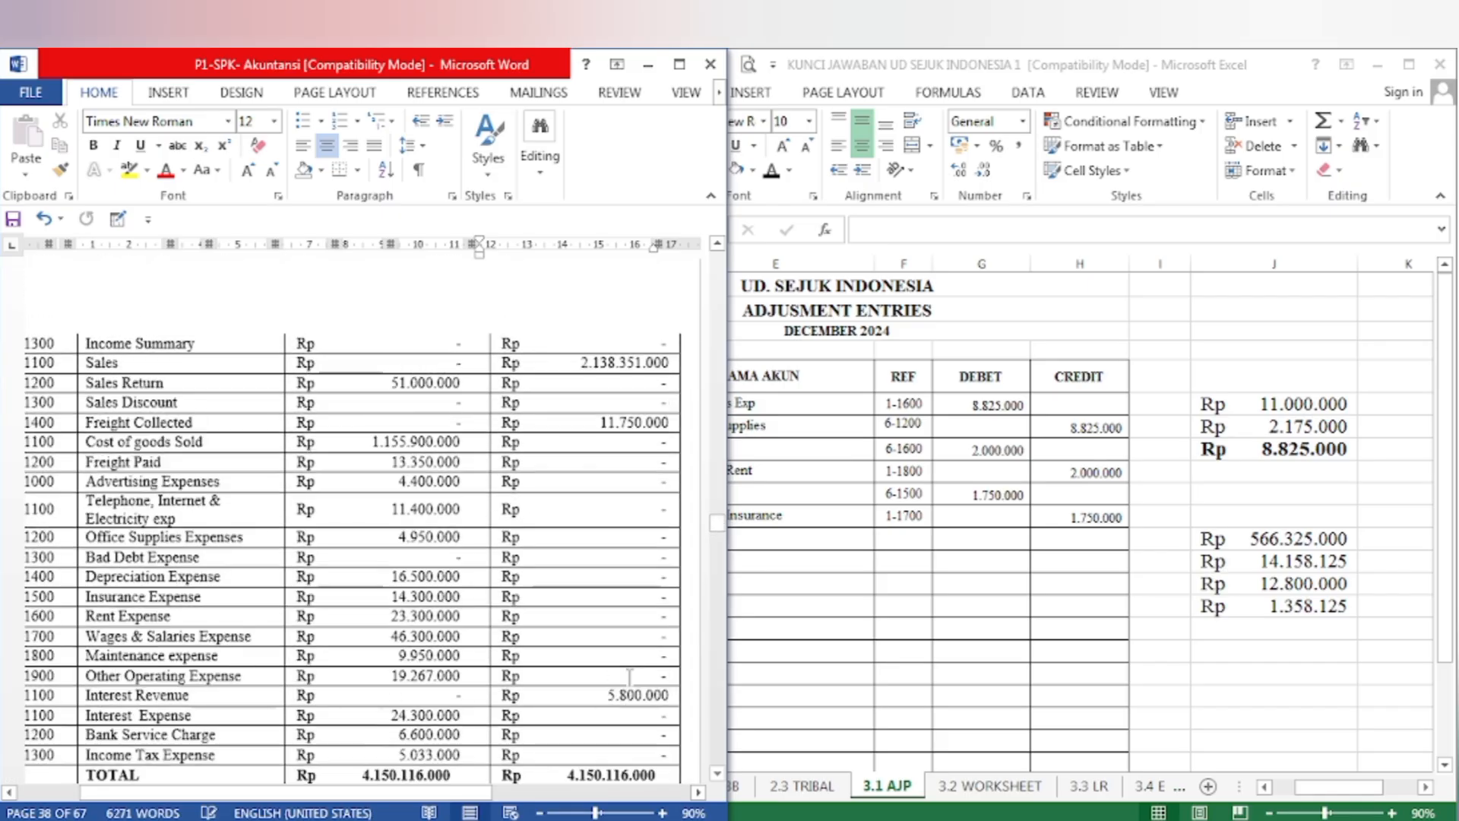
{"action": "scroll", "coordinate": [623, 675], "scroll_direction": "up", "scroll_amount": 4}
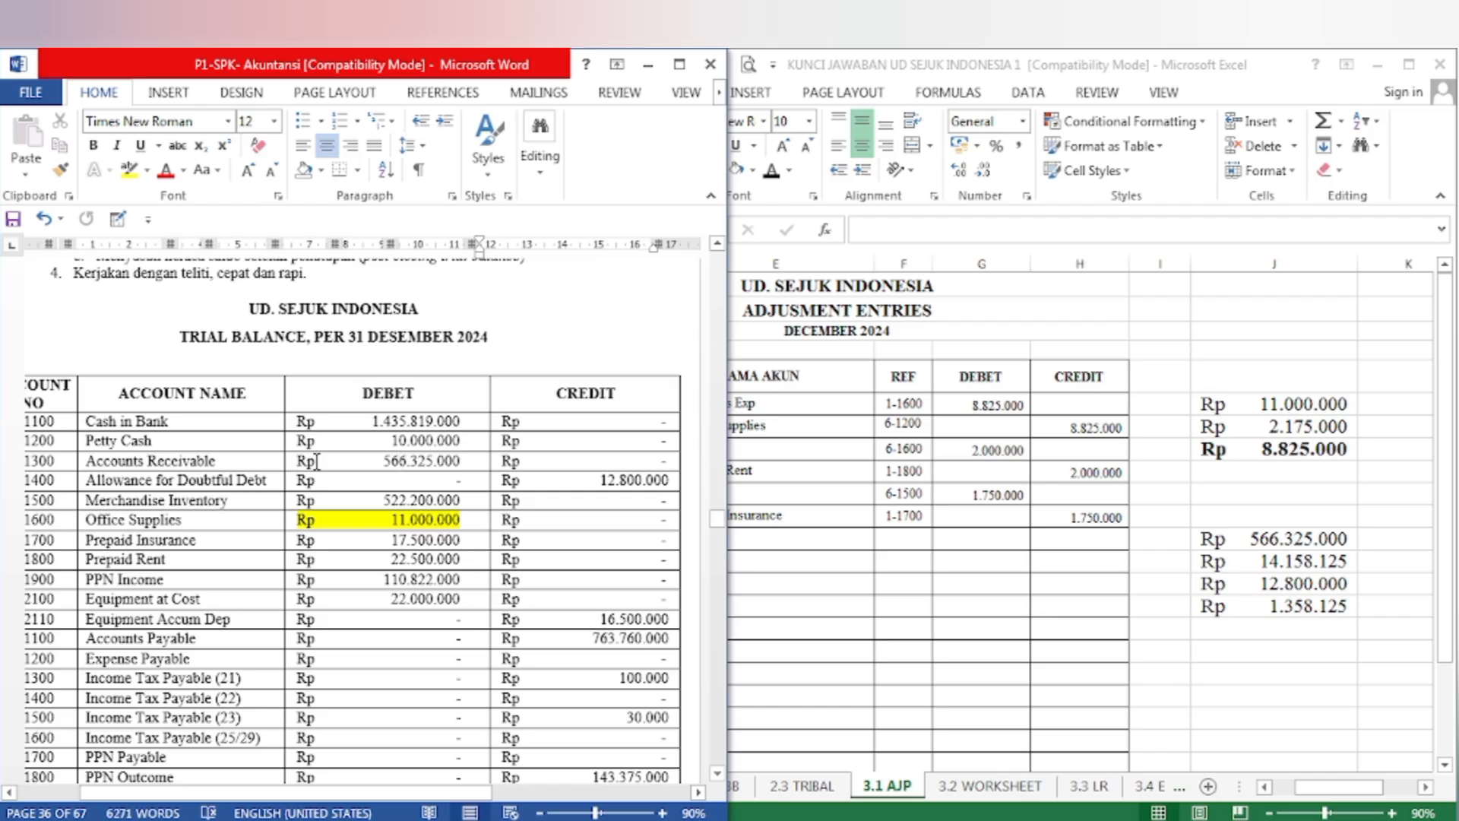
{"action": "left_click_drag", "start_coordinate": [296, 461], "coordinate": [465, 467]}
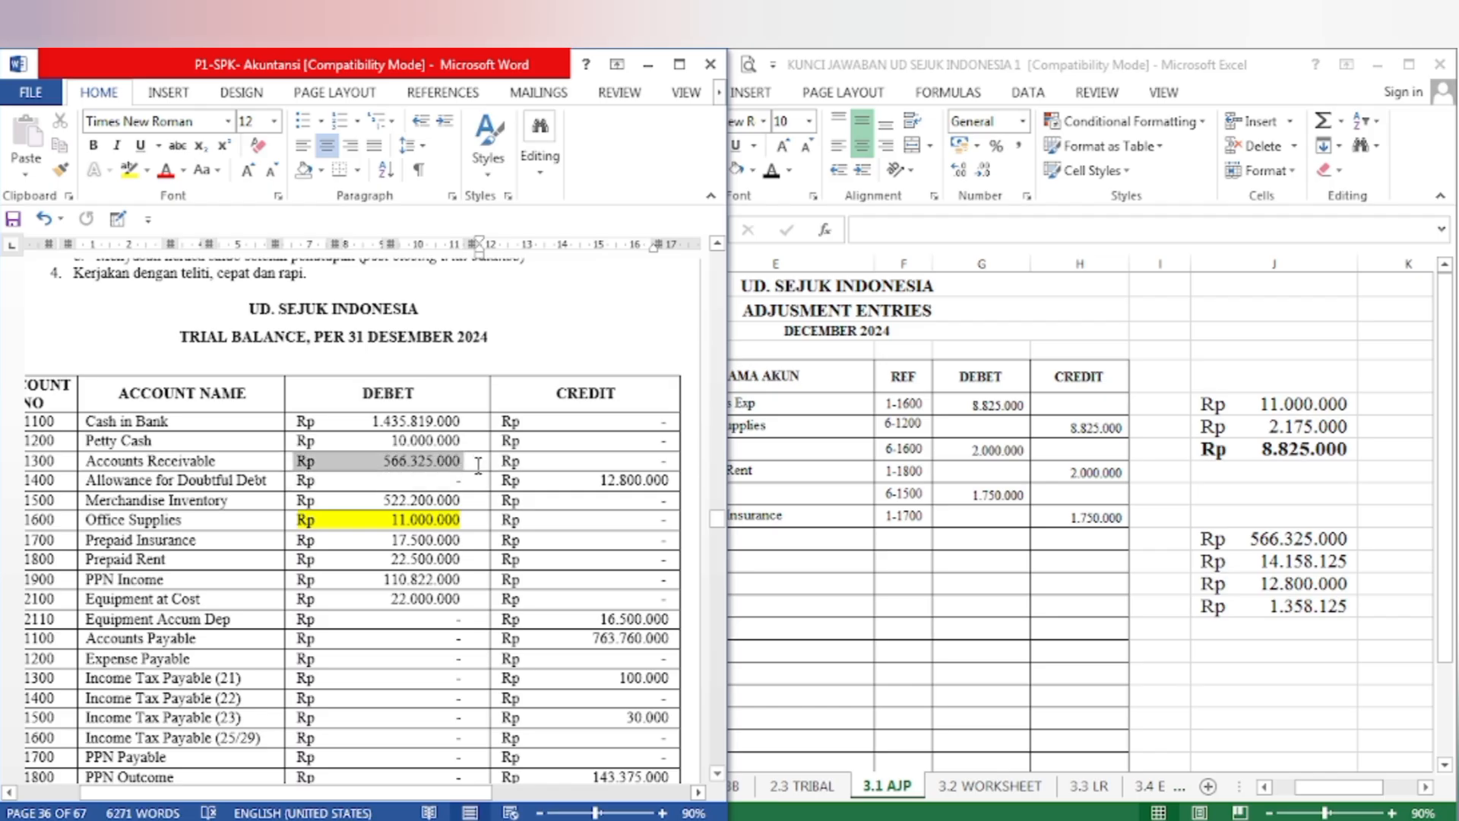
{"action": "left_click", "coordinate": [130, 170]}
{"action": "left_click", "coordinate": [421, 482]}
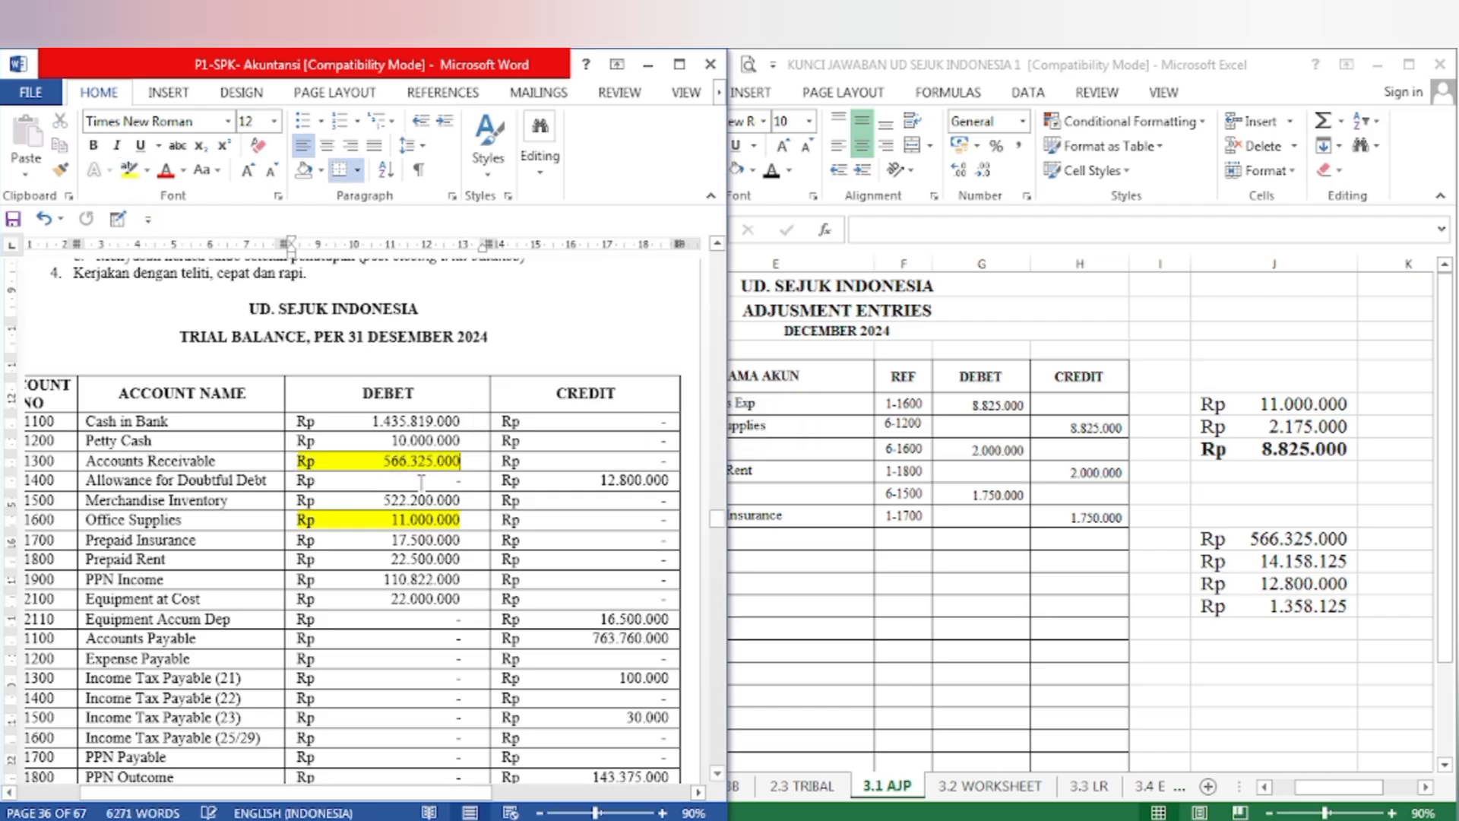
Step: In Excel, review the receivables balance in J12 and the 2,5% formula in J13, and make the J13 amount bold
{"action": "left_click", "coordinate": [915, 587]}
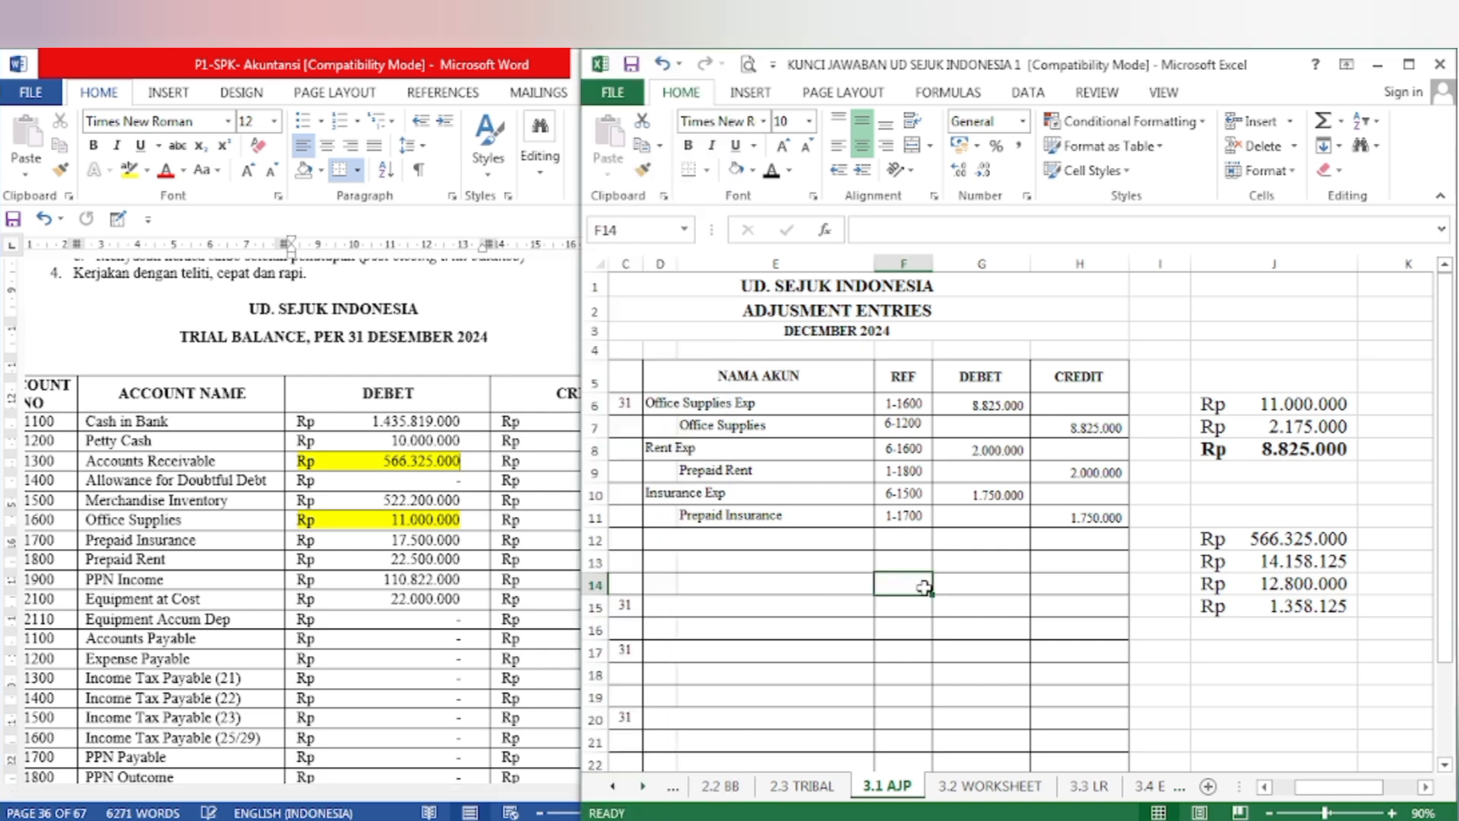
{"action": "left_click", "coordinate": [1301, 541]}
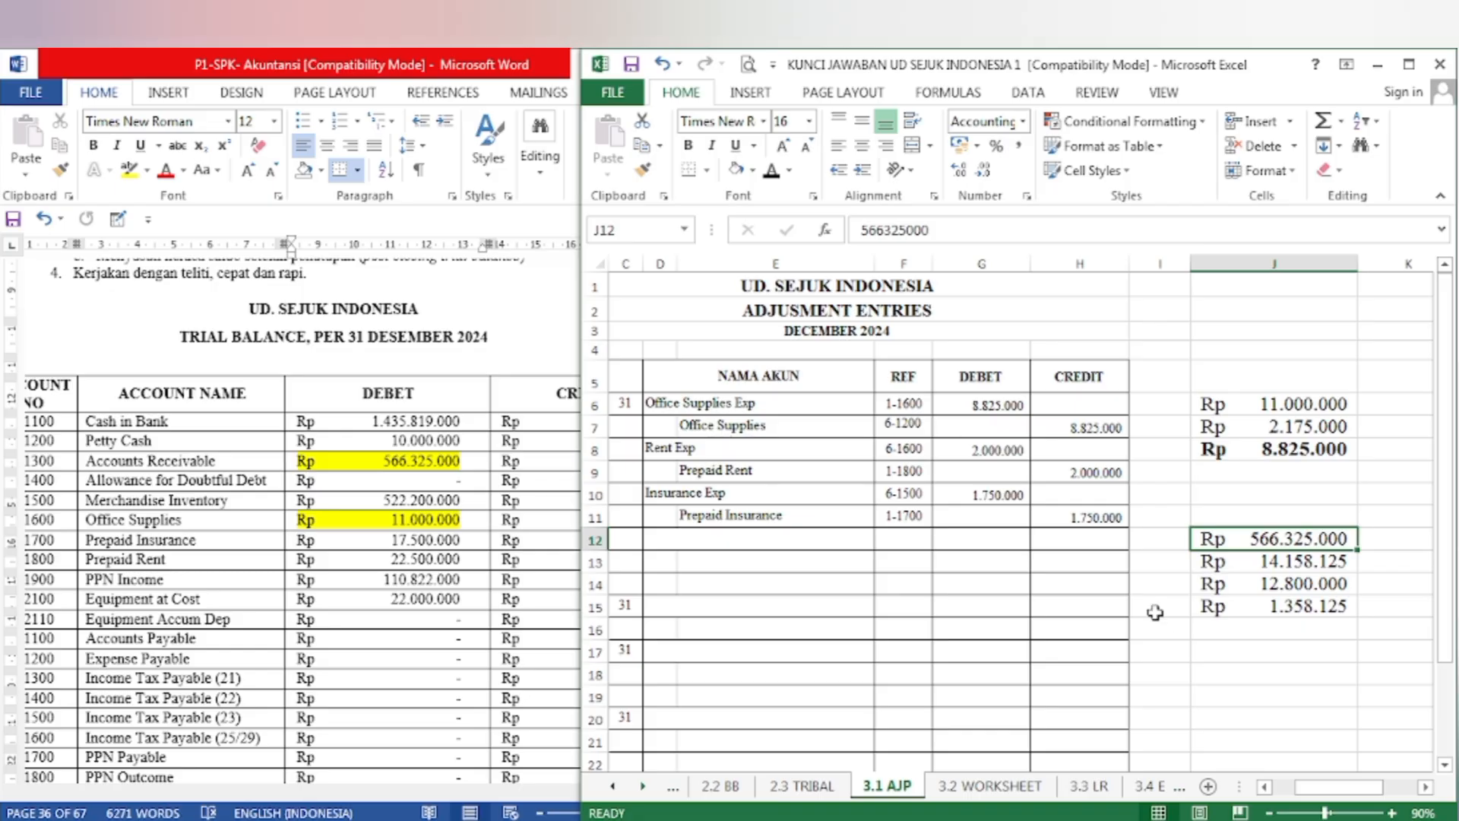
{"action": "left_click", "coordinate": [1248, 562]}
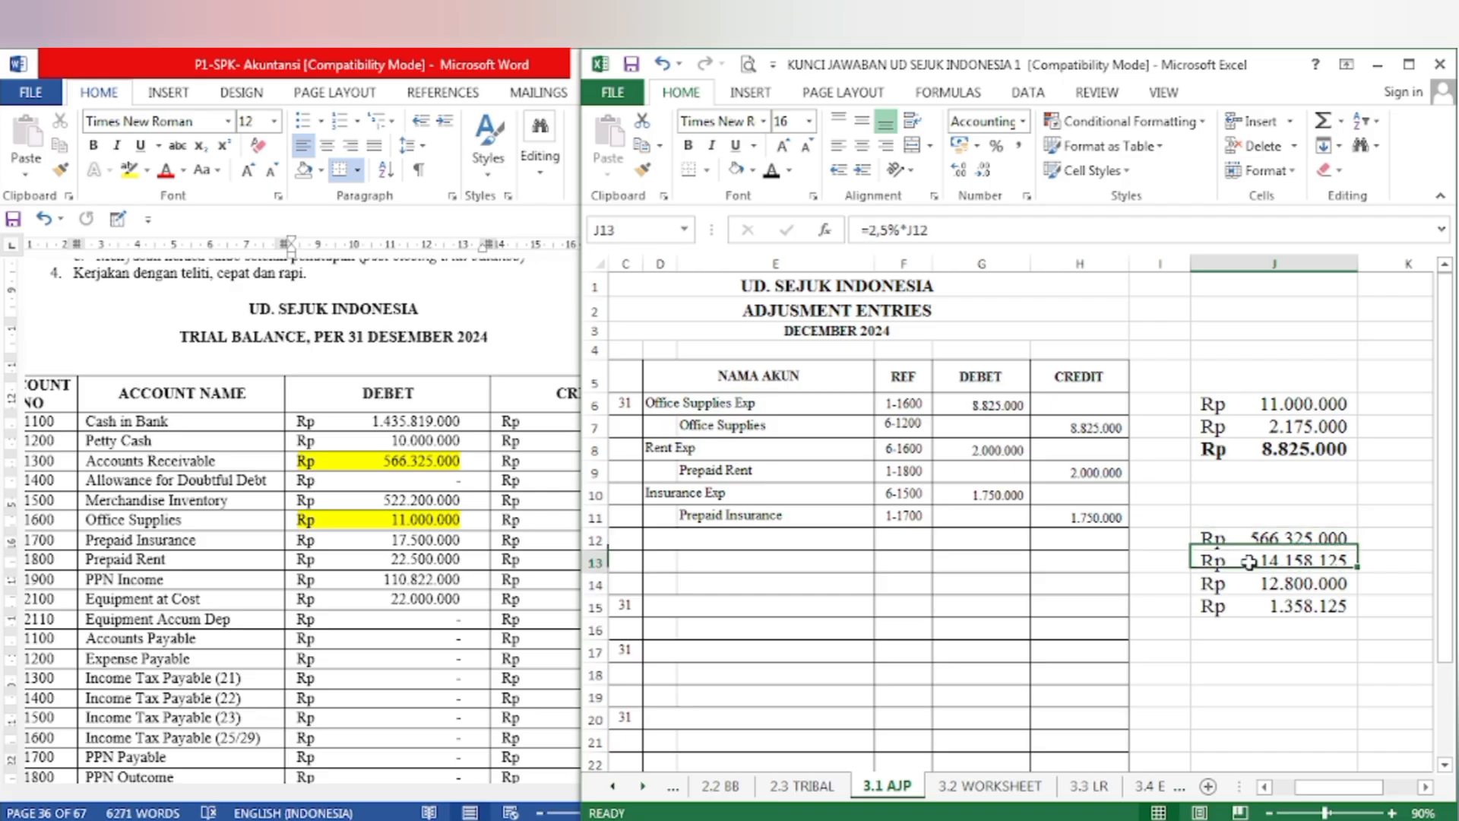
{"action": "key", "text": "F2"}
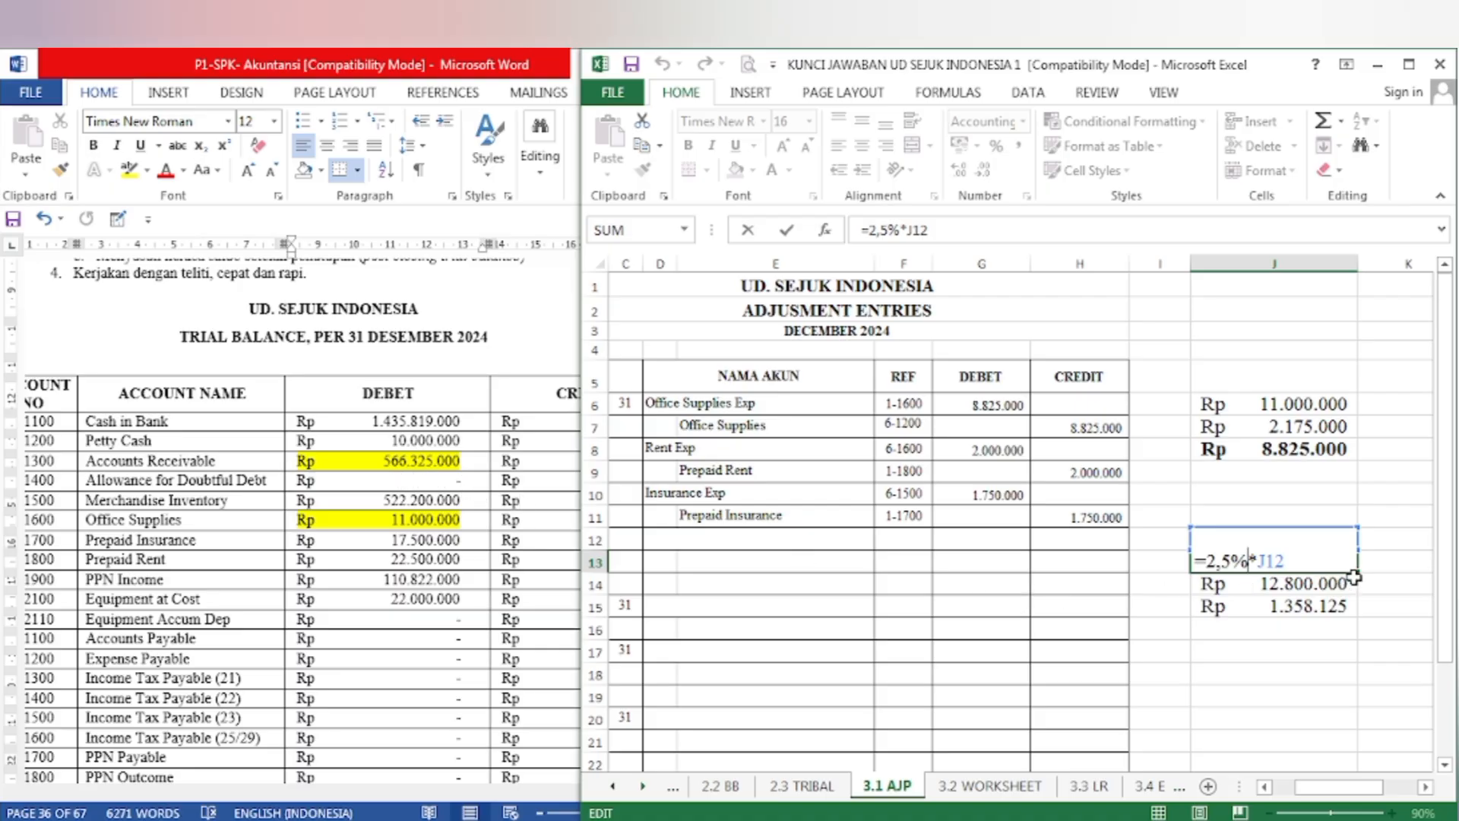
{"action": "key", "text": "Return"}
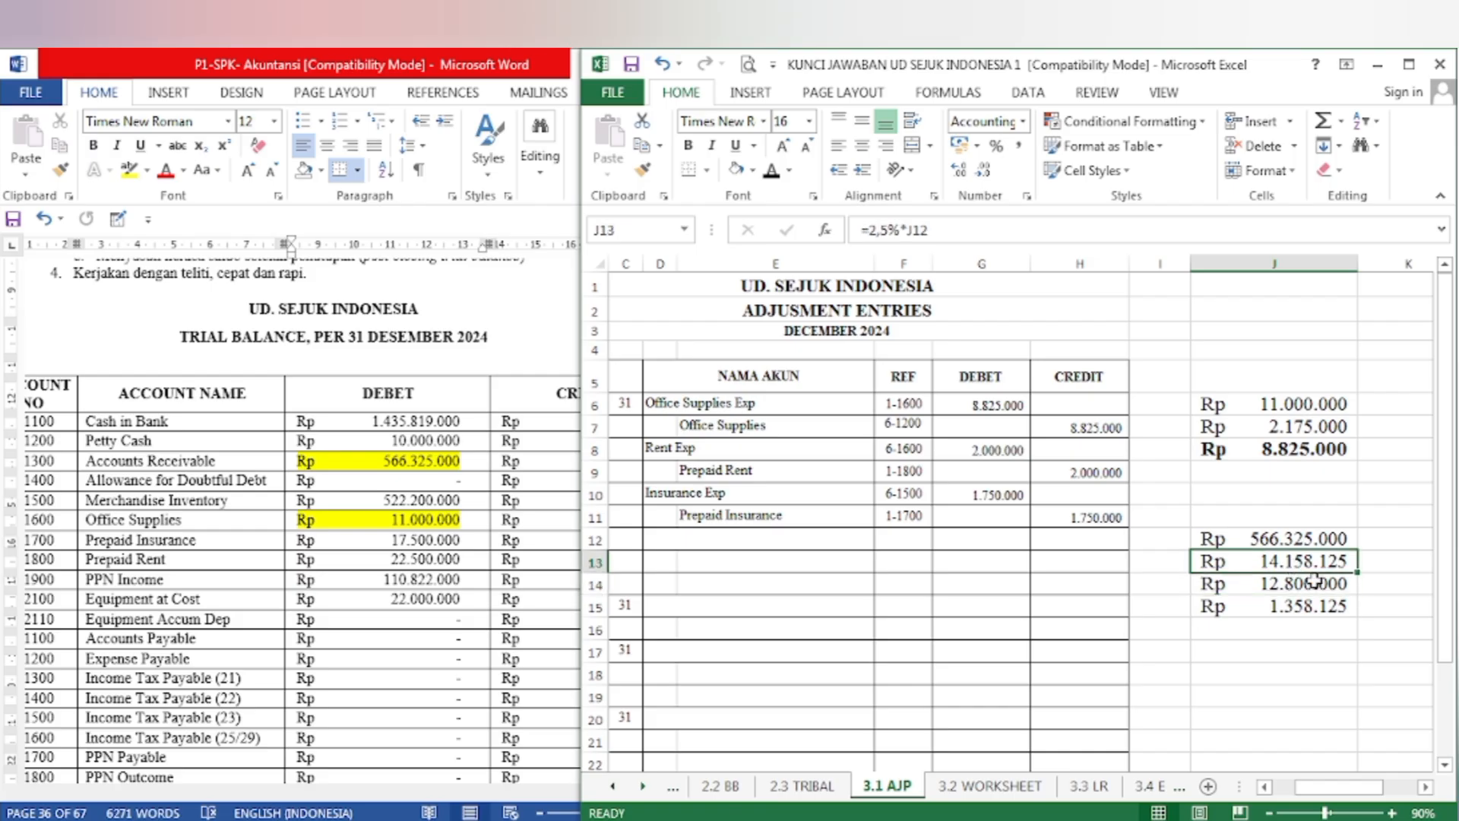
{"action": "left_click", "coordinate": [1292, 564]}
{"action": "key", "text": "ctrl+b"}
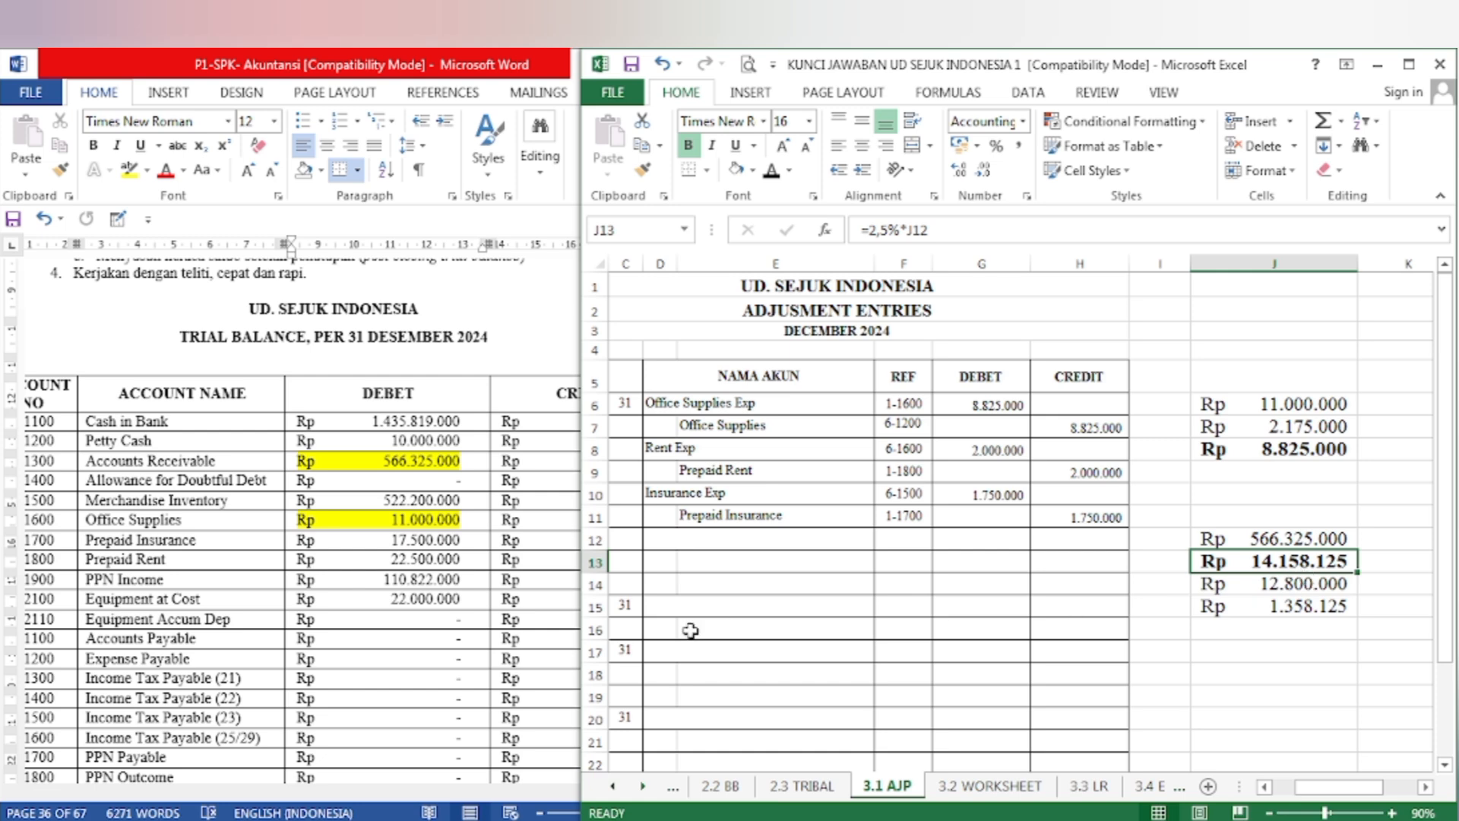
Step: In the Word trial balance, highlight the Allowance for Doubtful Debt credit amount of Rp 12.800.000 in yellow
{"action": "left_click", "coordinate": [529, 627]}
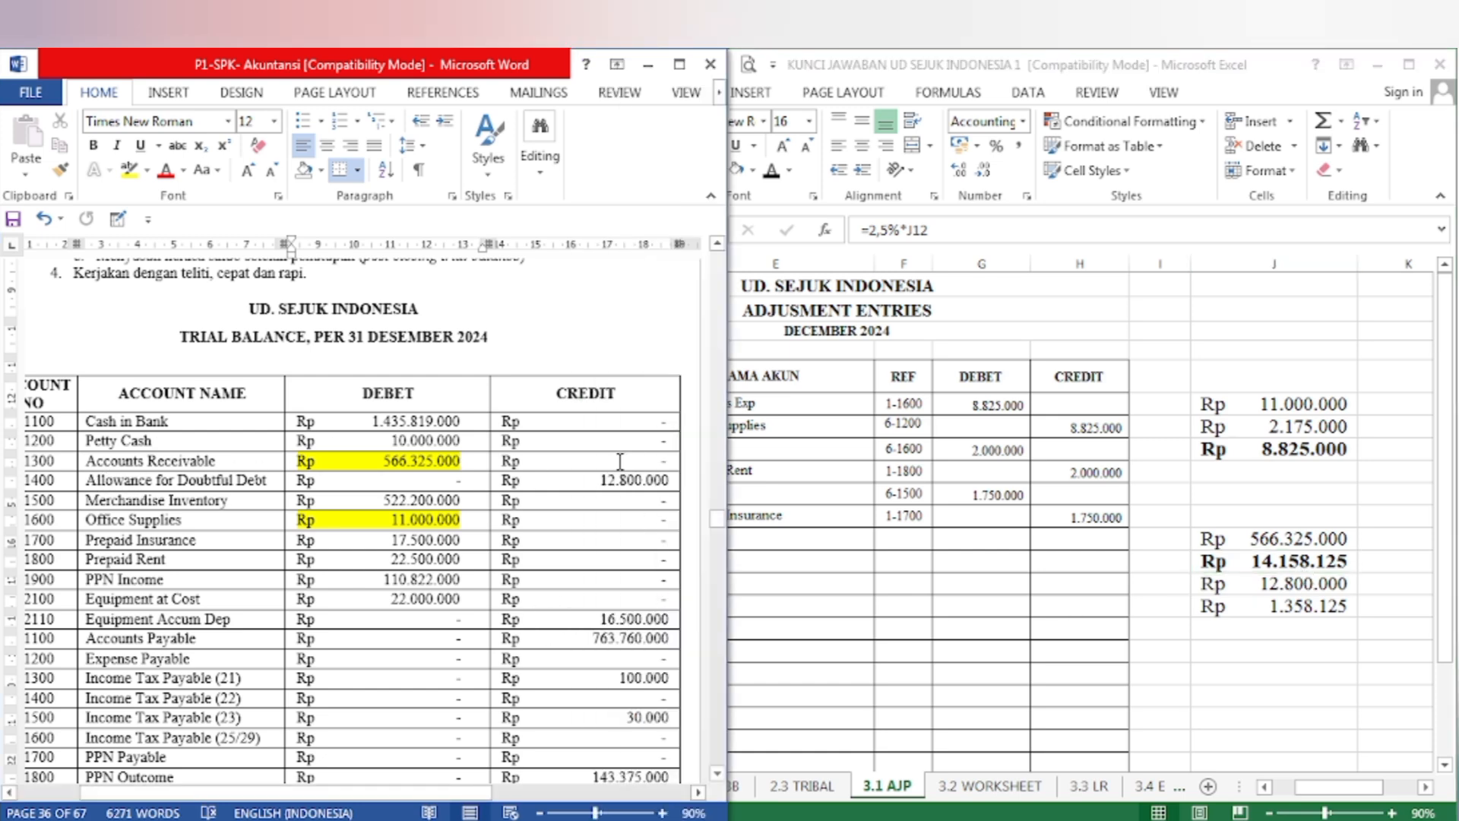
{"action": "left_click", "coordinate": [503, 479]}
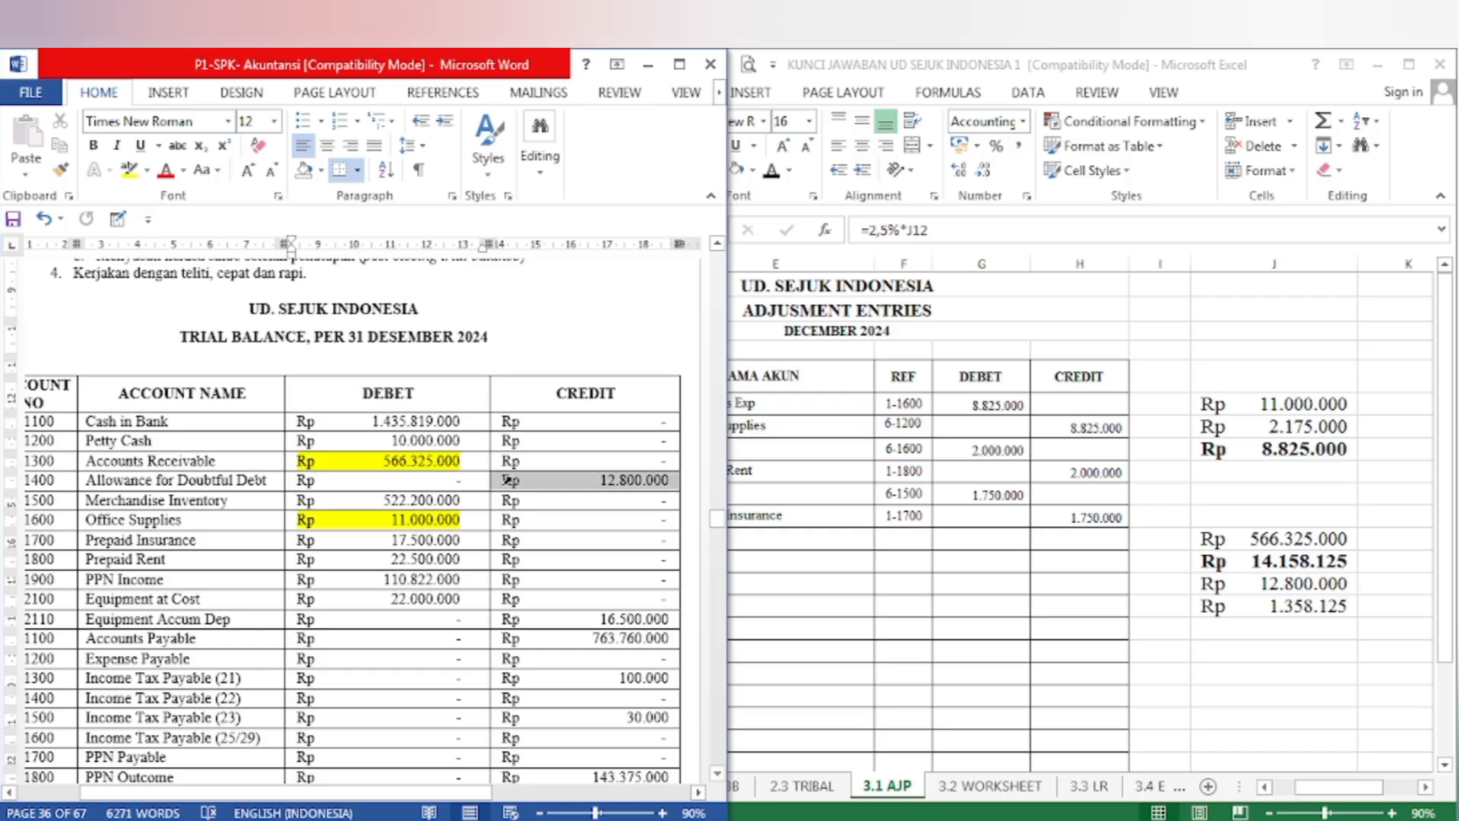
{"action": "left_click", "coordinate": [129, 169]}
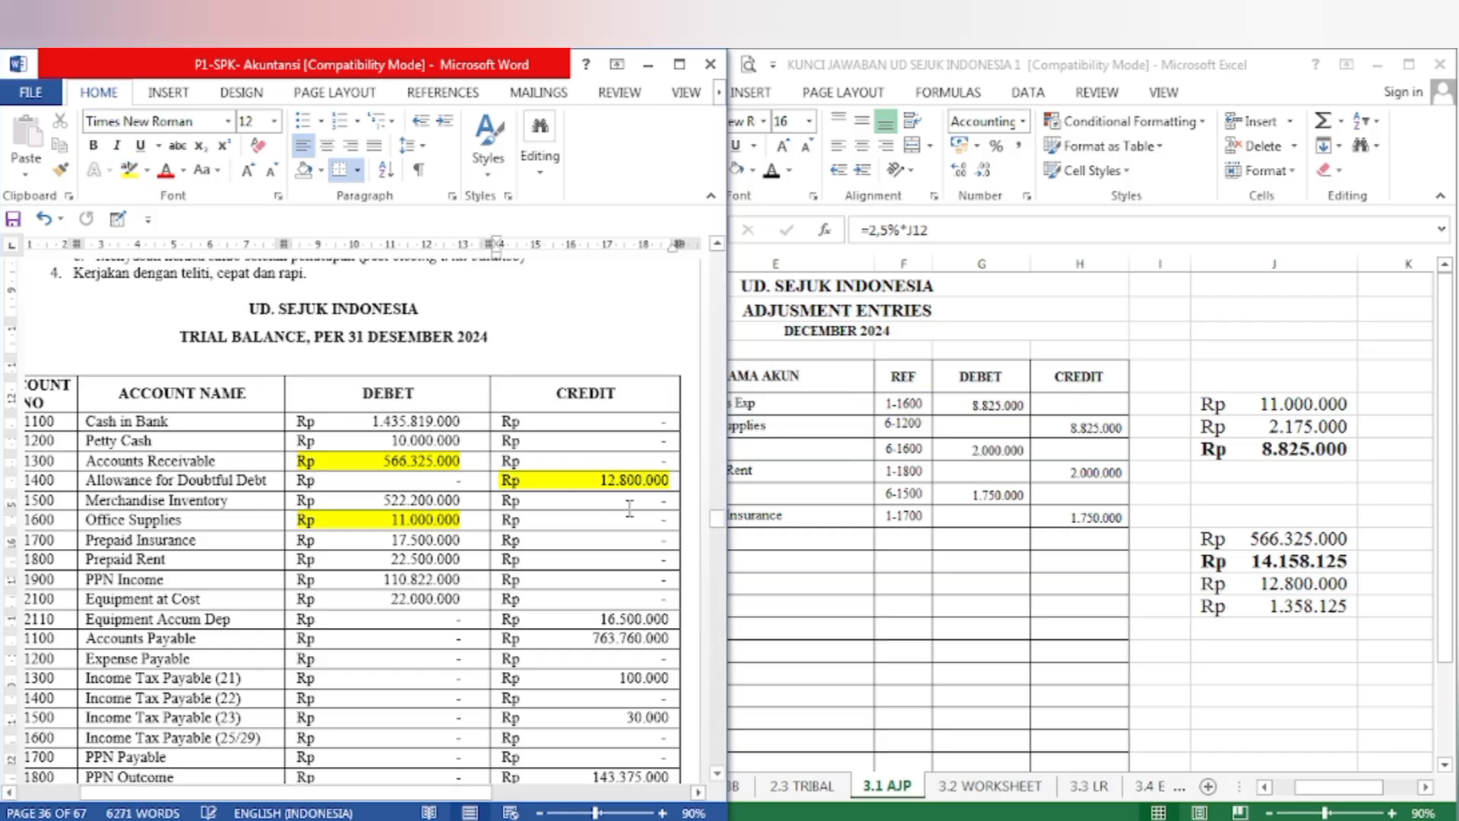
Step: In Excel, make the allowance amount in J14 bold, check the =J13-J14 formula in J15, and make J15 bold too
{"action": "left_click", "coordinate": [1084, 664]}
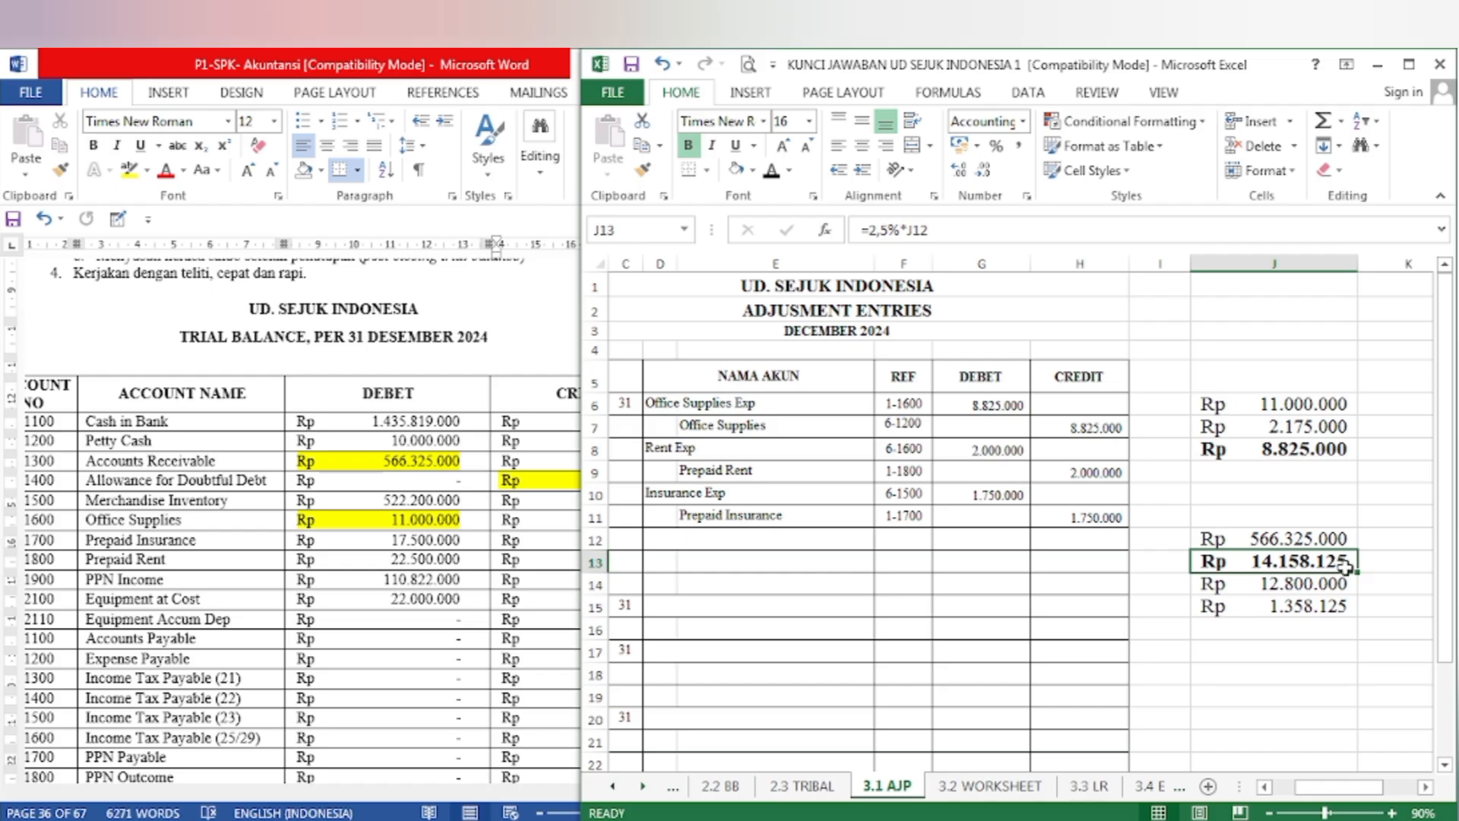
{"action": "left_click", "coordinate": [1317, 584]}
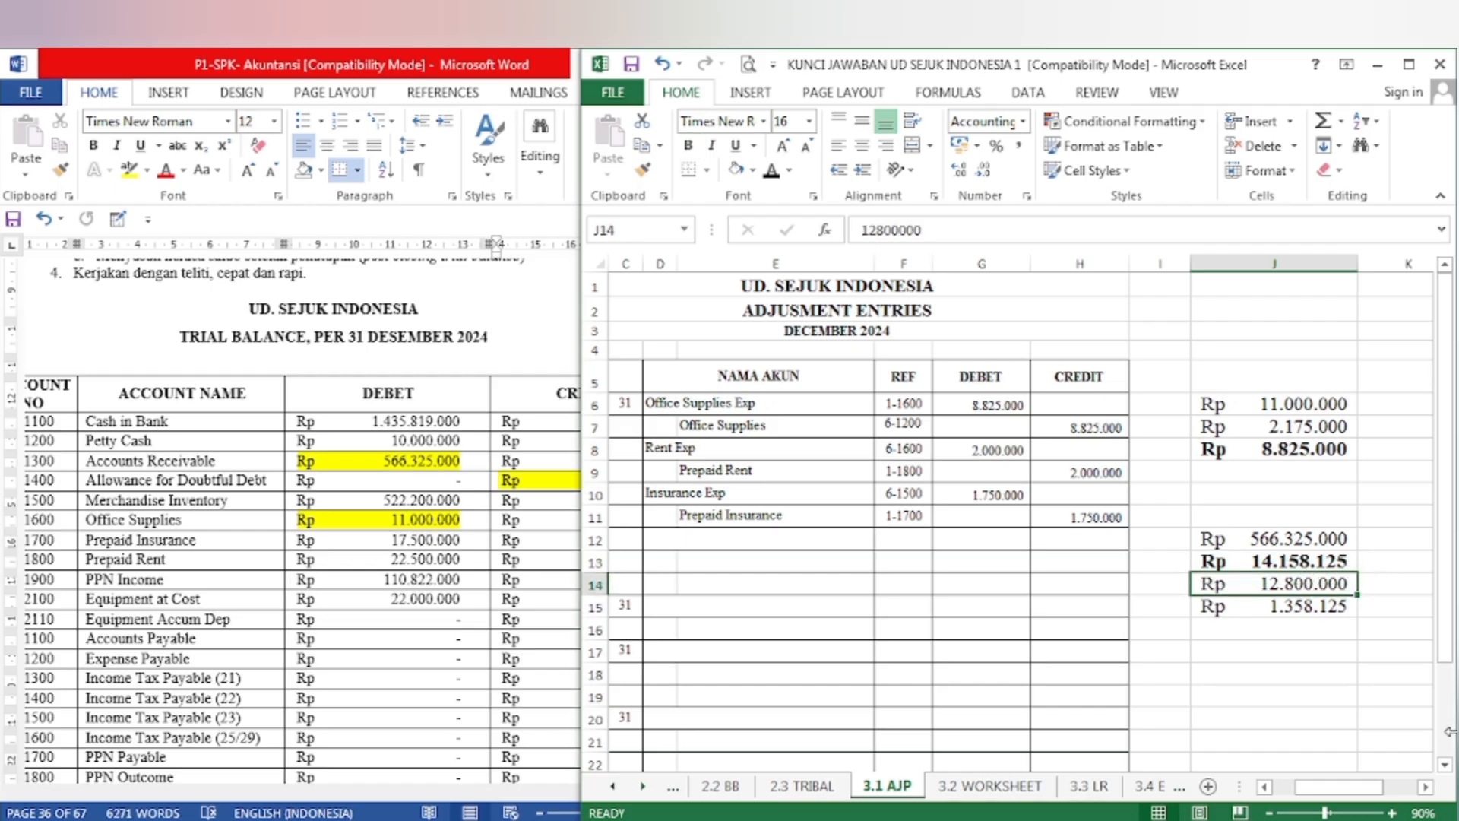
{"action": "key", "text": "ctrl+b"}
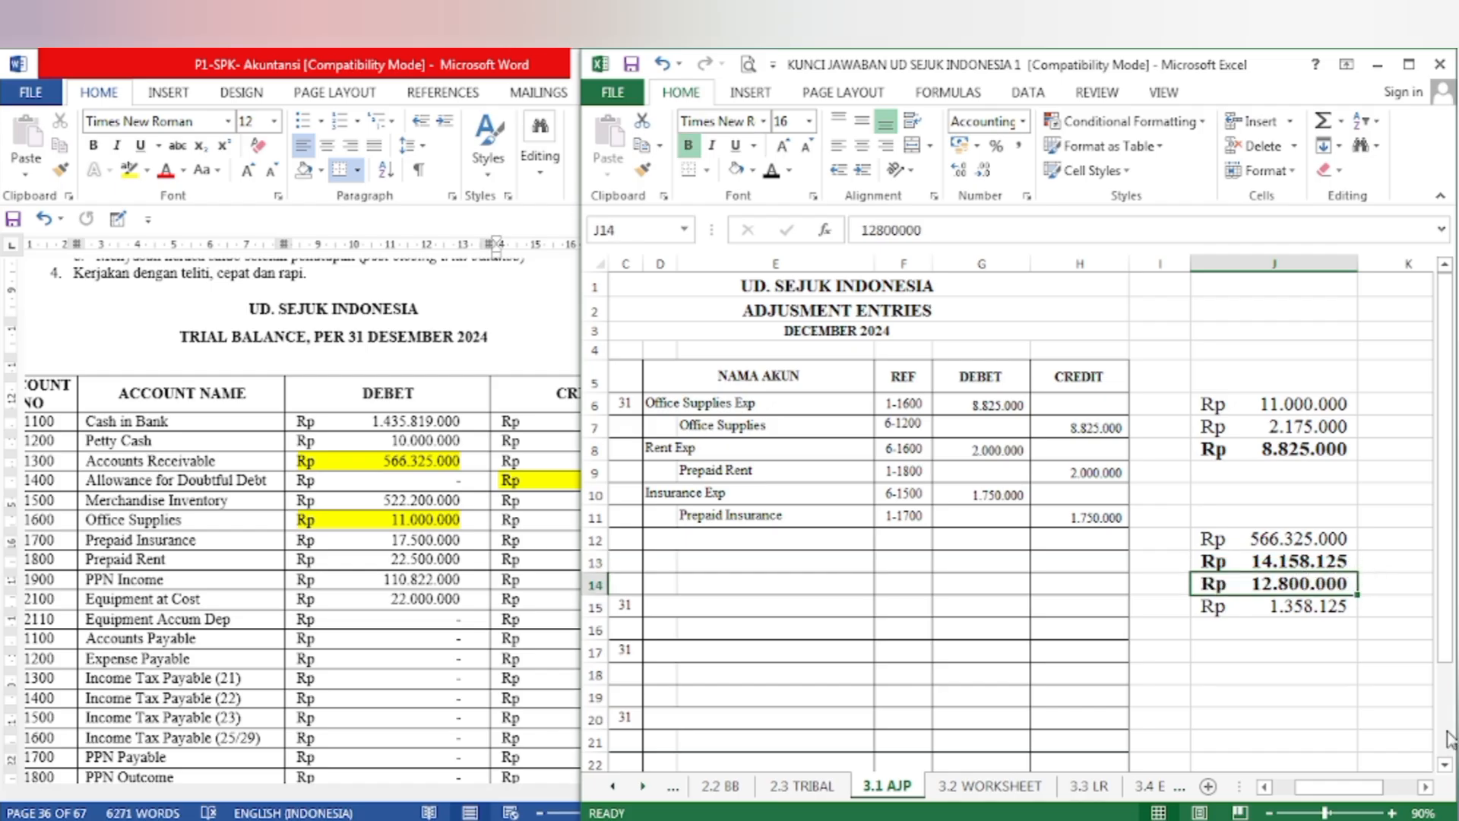
{"action": "double_click", "coordinate": [1300, 606]}
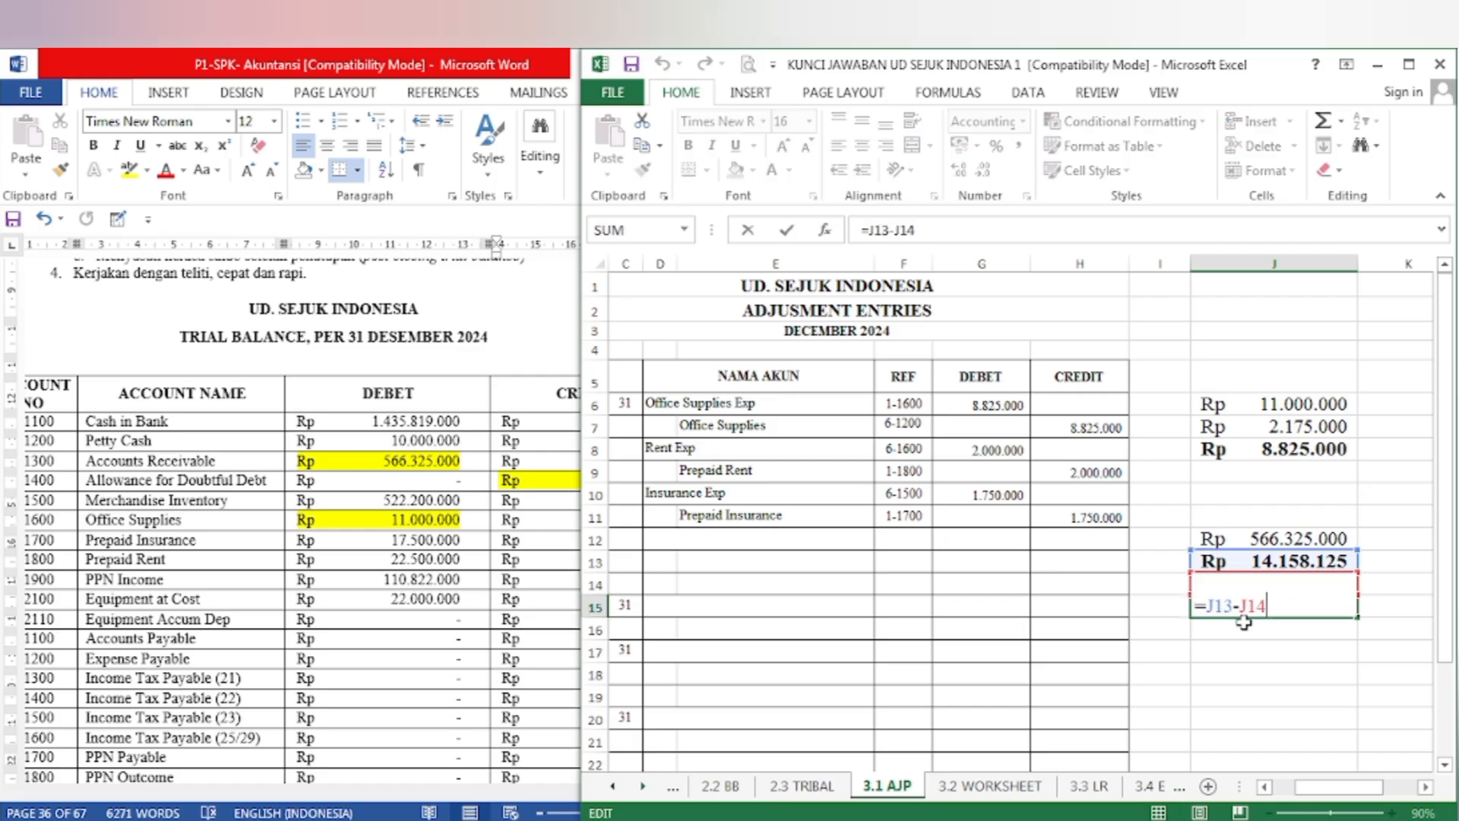
{"action": "key", "text": "Return"}
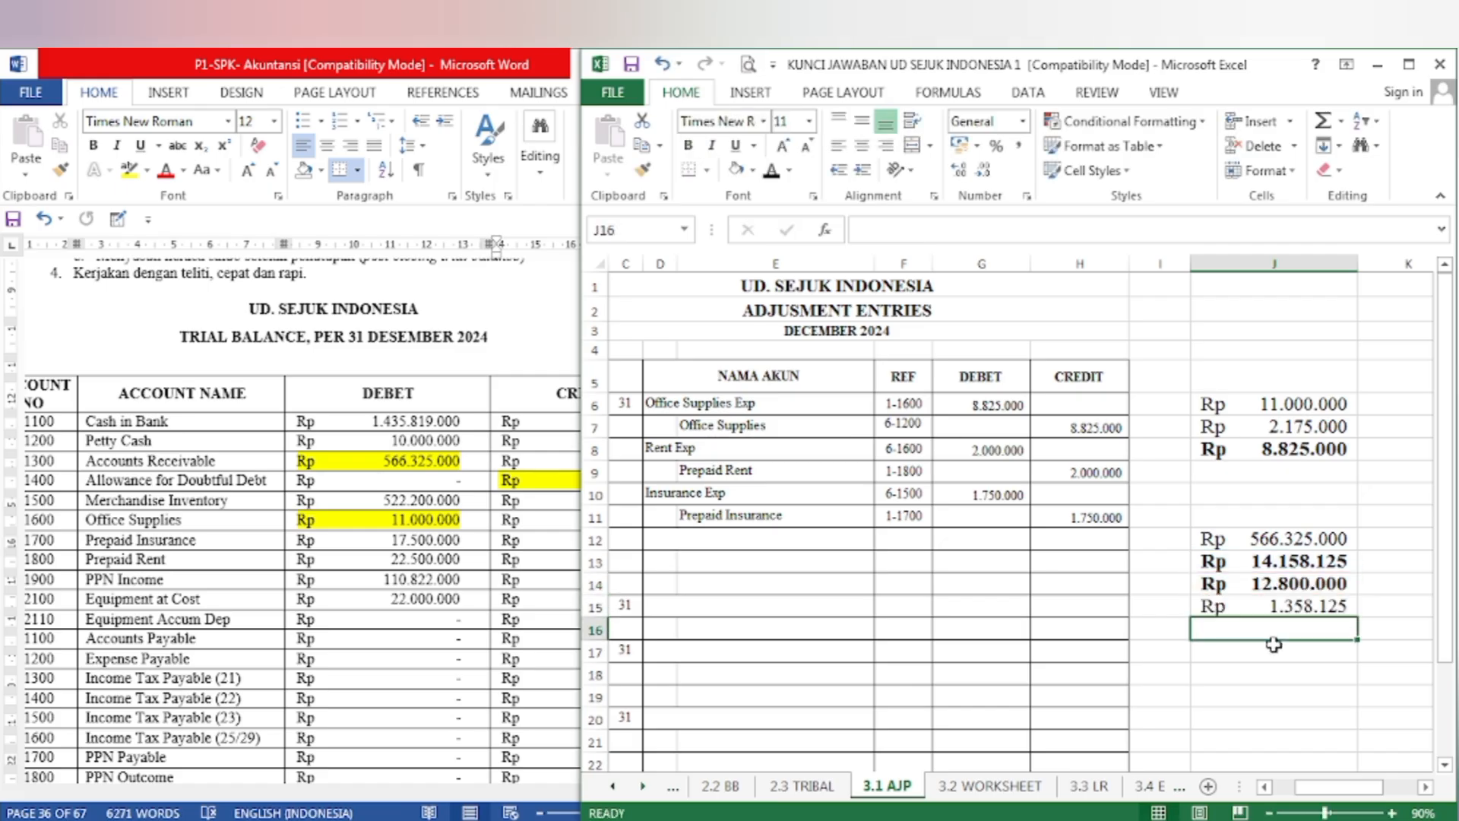
{"action": "left_click", "coordinate": [1276, 608]}
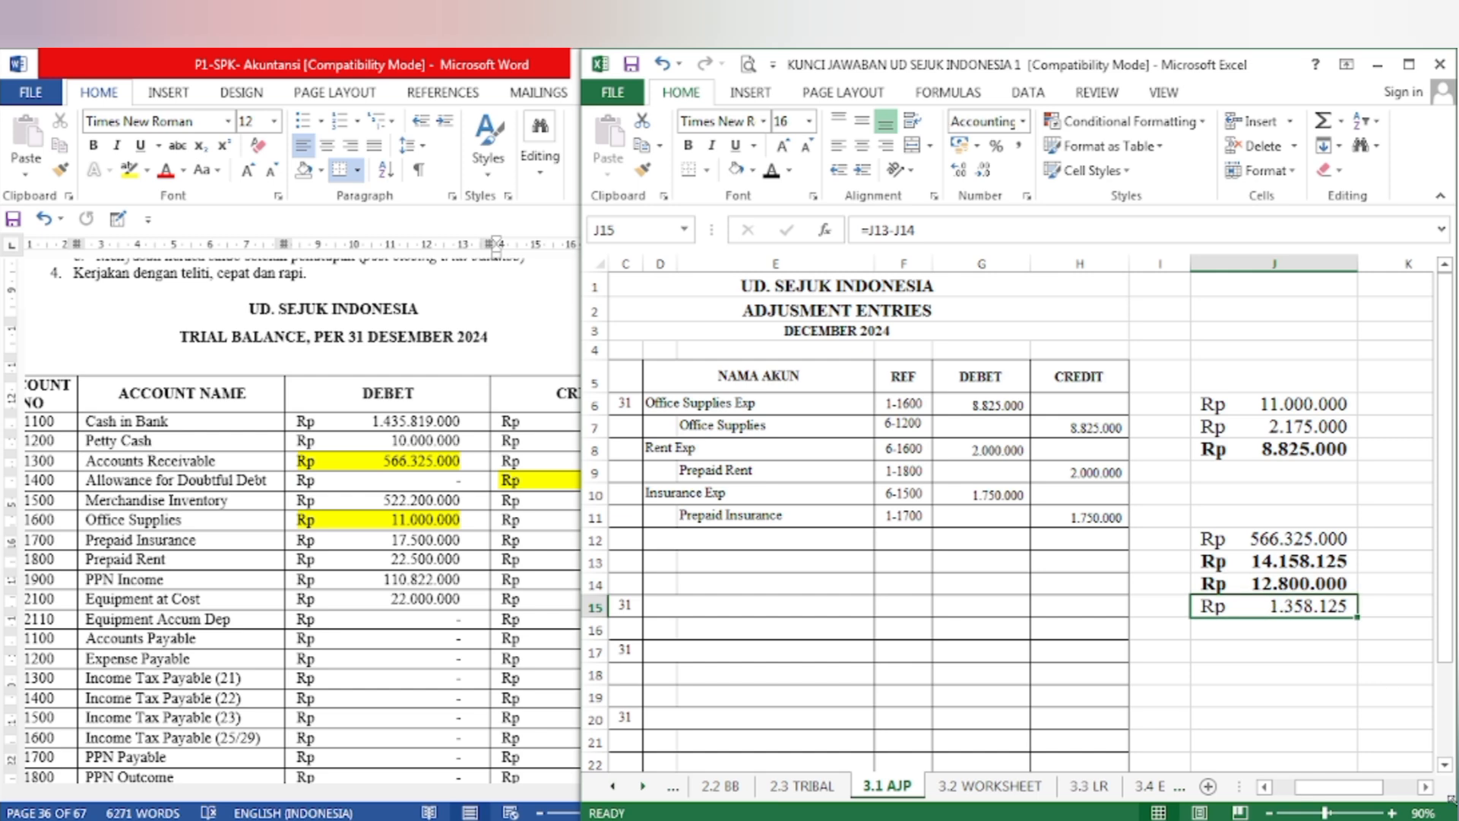
{"action": "key", "text": "ctrl+b"}
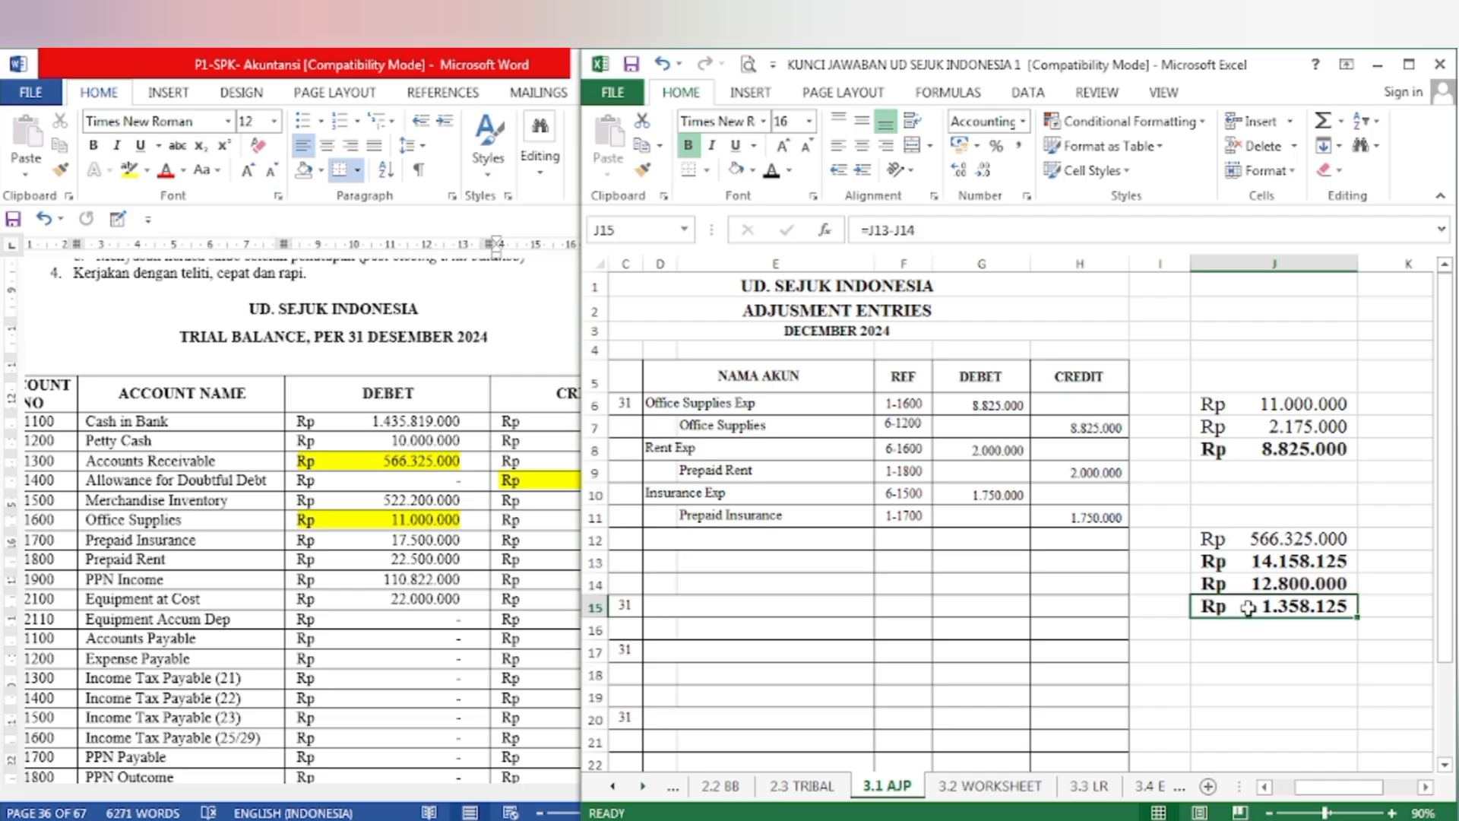
Step: Reveal the Bad Debt Exp and Allowance For Doubfull Debt entry in rows 12–13, including refs and amounts, by applying black font colour
{"action": "left_click_drag", "start_coordinate": [652, 541], "coordinate": [894, 563]}
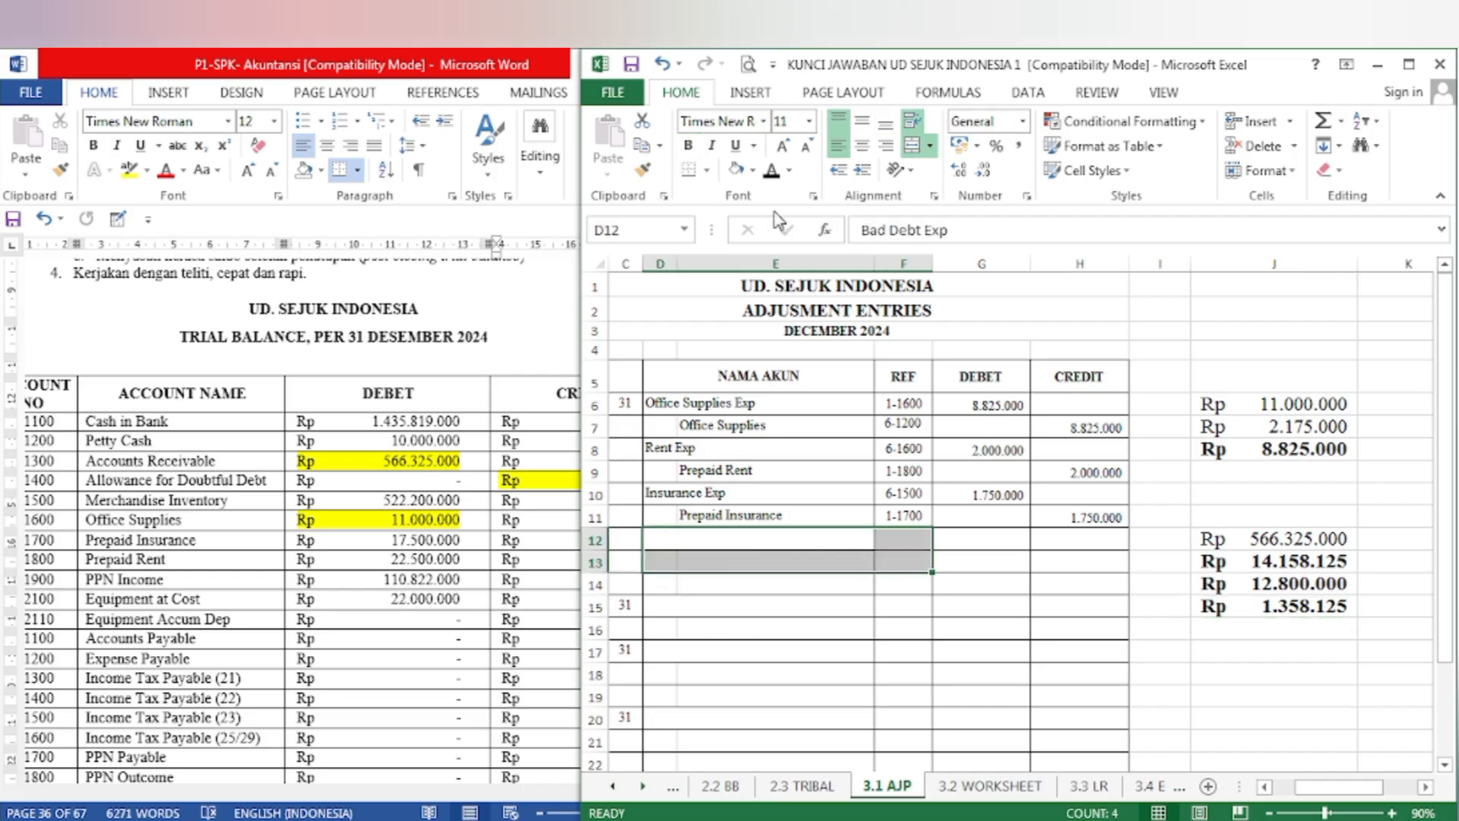
{"action": "left_click", "coordinate": [771, 169]}
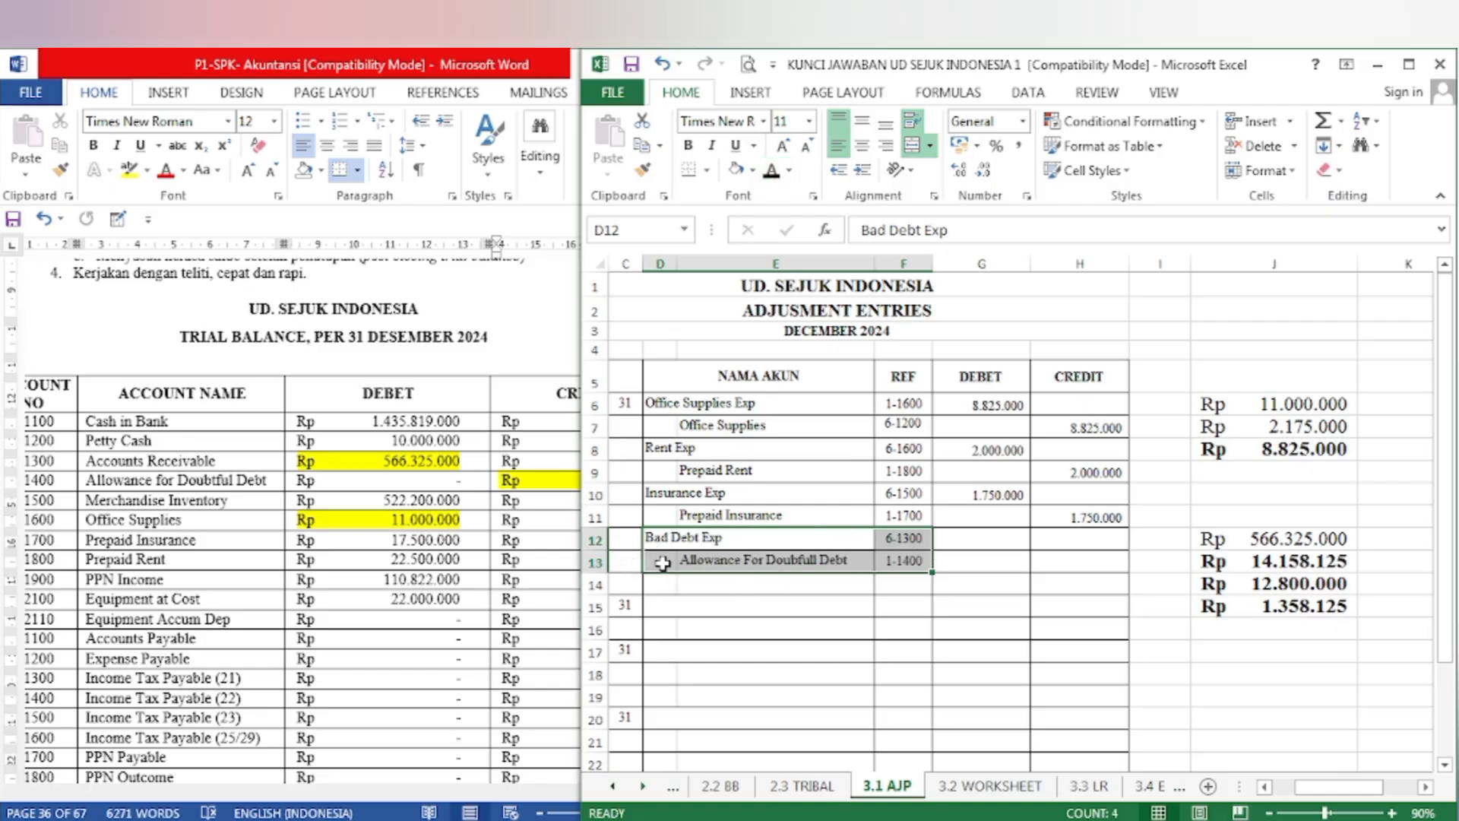
{"action": "left_click_drag", "start_coordinate": [980, 541], "coordinate": [1071, 559]}
{"action": "left_click", "coordinate": [771, 169]}
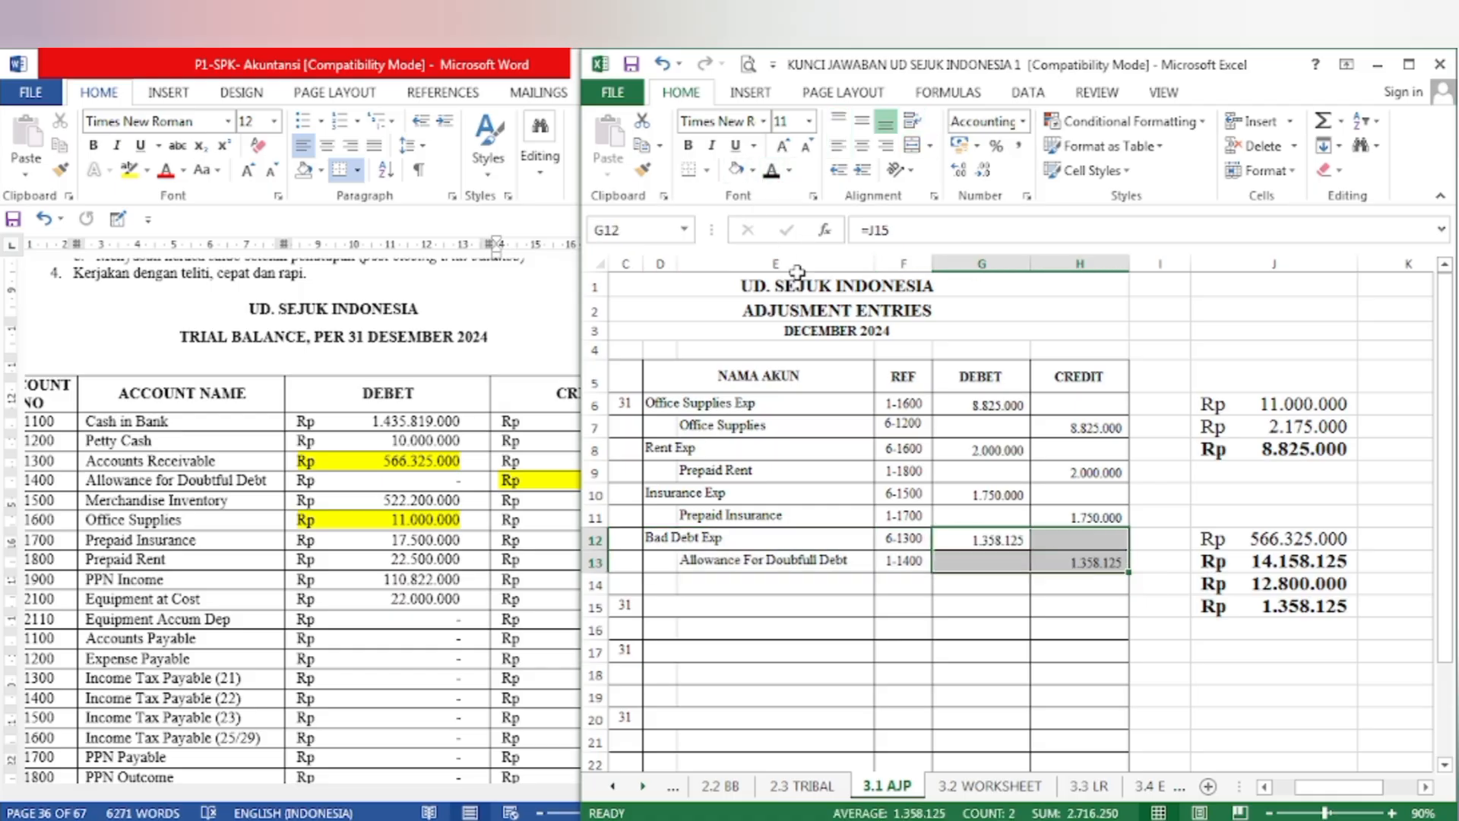
{"action": "left_click", "coordinate": [963, 619]}
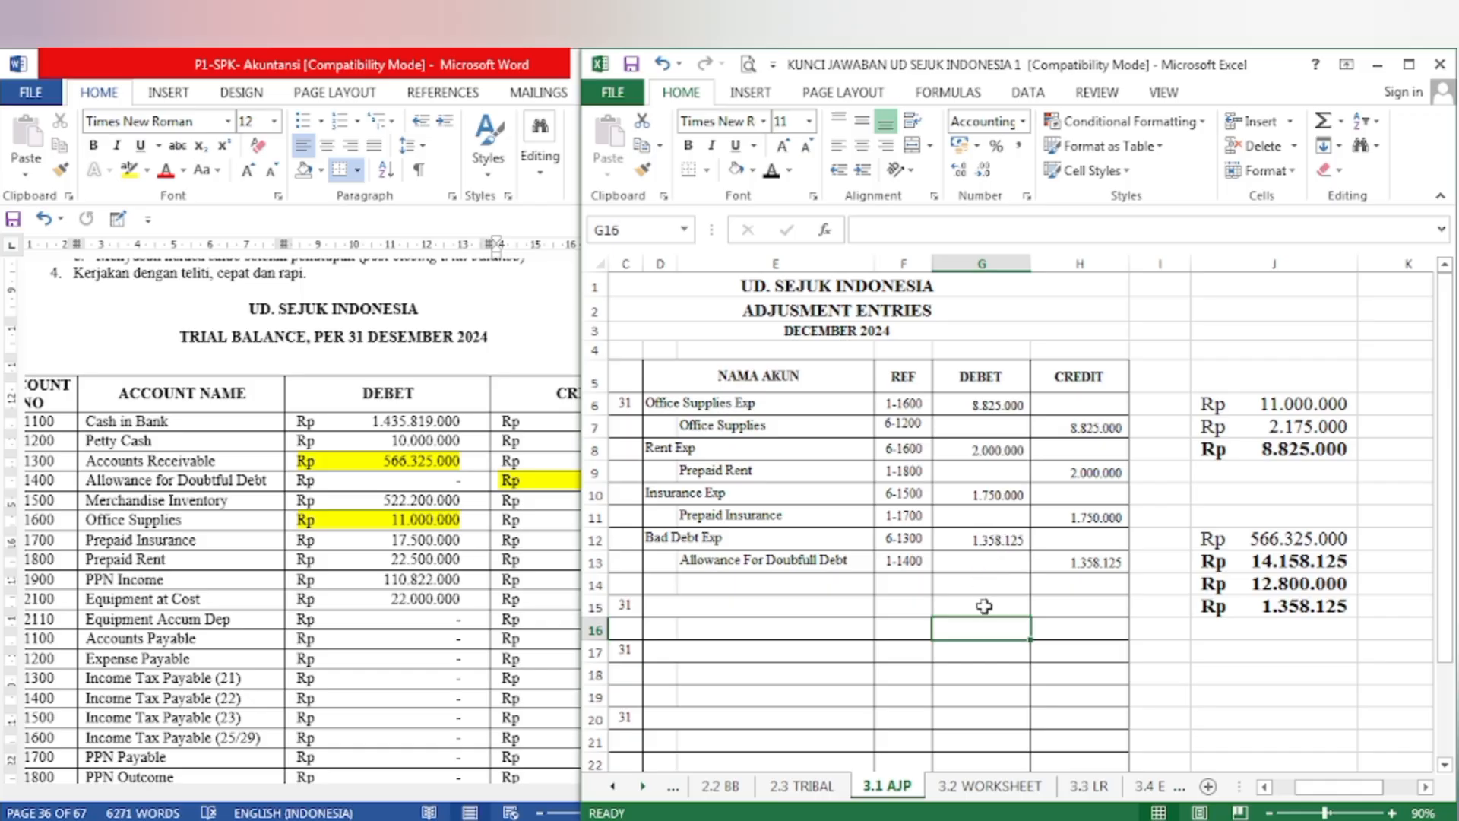
Step: In Word's memo BM12-2, highlight item 5, the December equipment depreciation of Rp 1.375.000,00, in yellow
{"action": "left_click", "coordinate": [426, 673]}
{"action": "scroll", "coordinate": [425, 673], "scroll_direction": "down", "scroll_amount": 15}
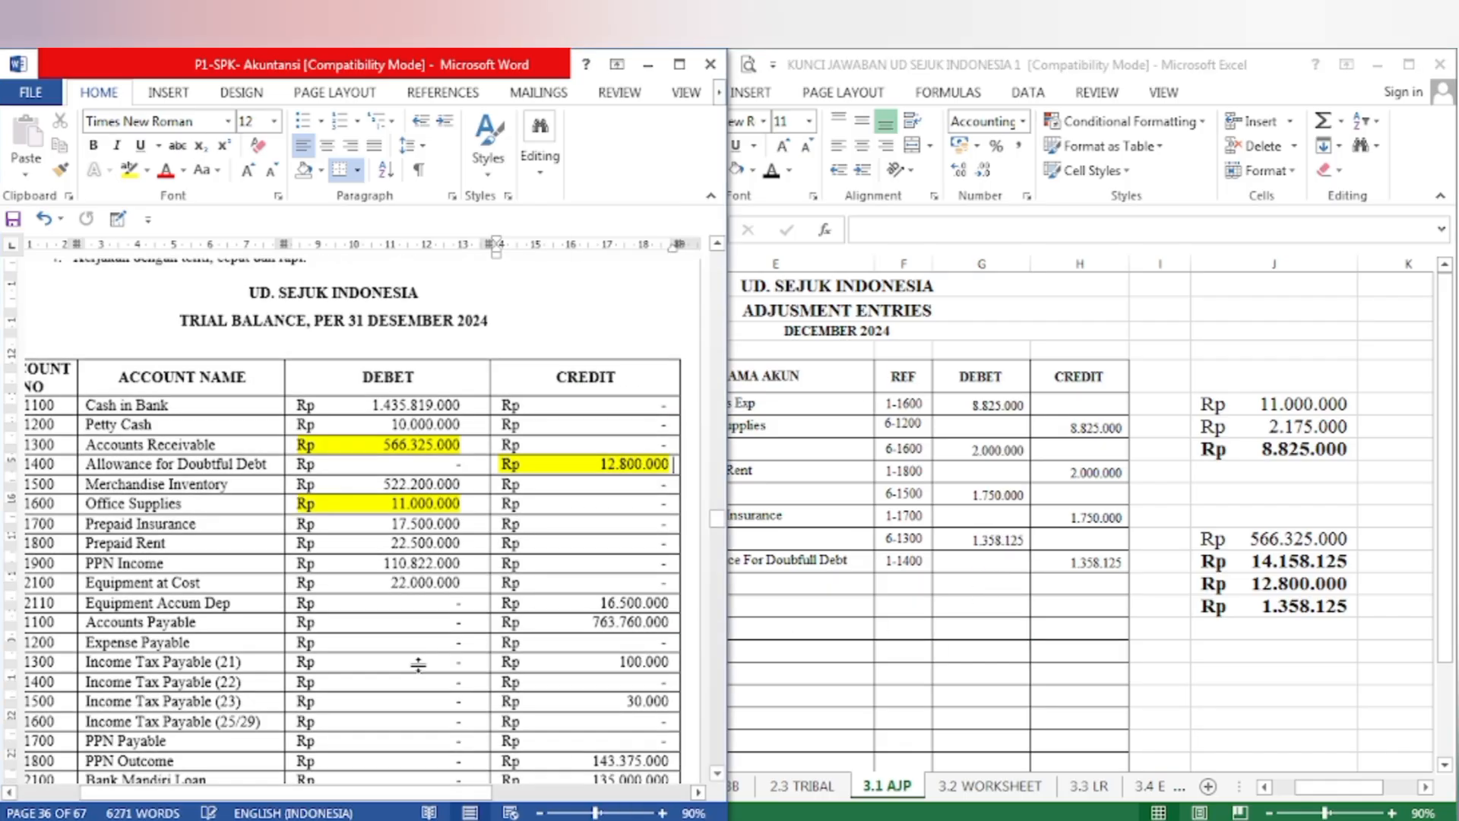
{"action": "scroll", "coordinate": [389, 662], "scroll_direction": "down", "scroll_amount": 10}
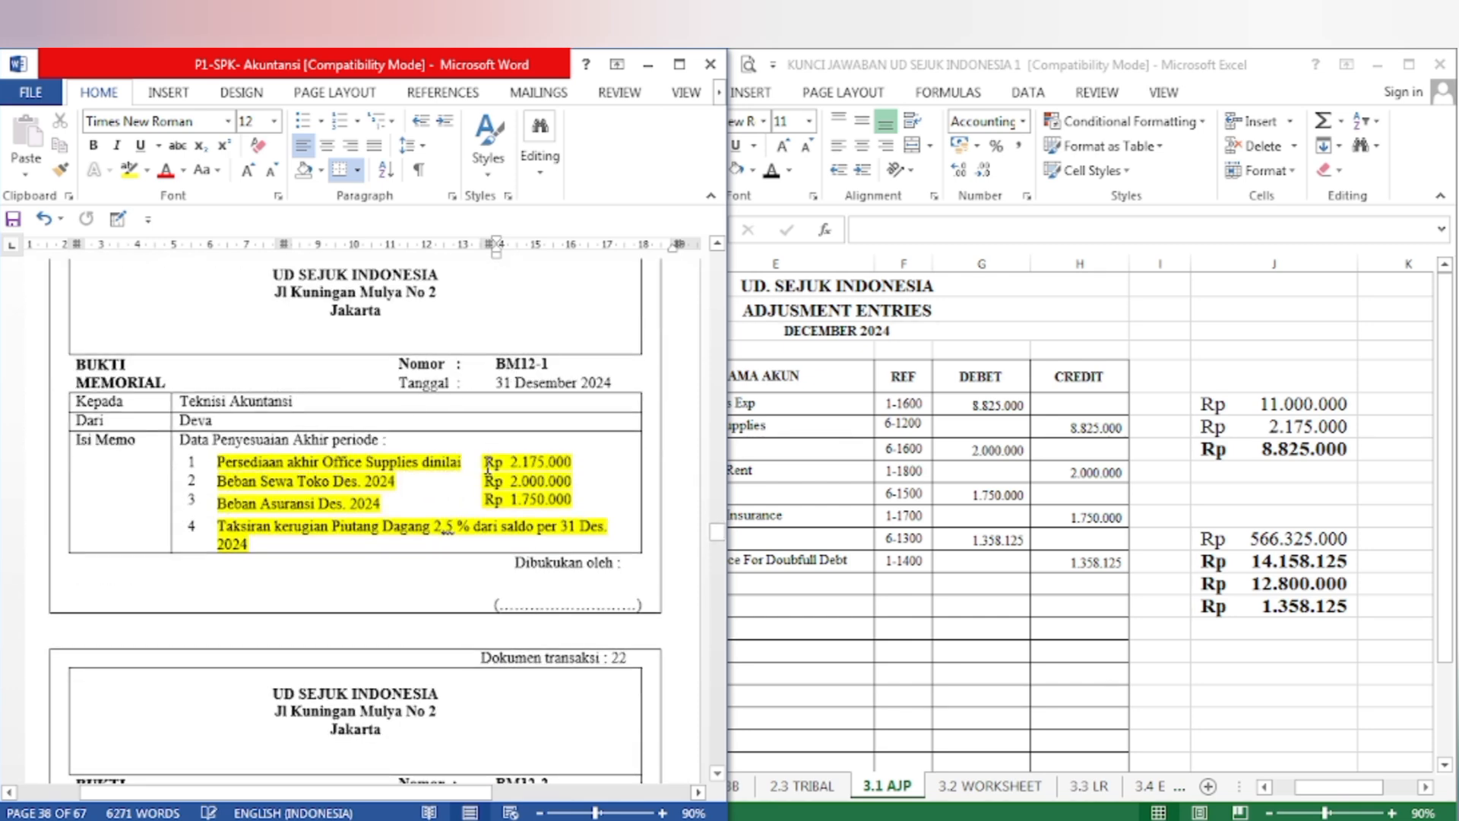
{"action": "scroll", "coordinate": [487, 468], "scroll_direction": "down", "scroll_amount": 5}
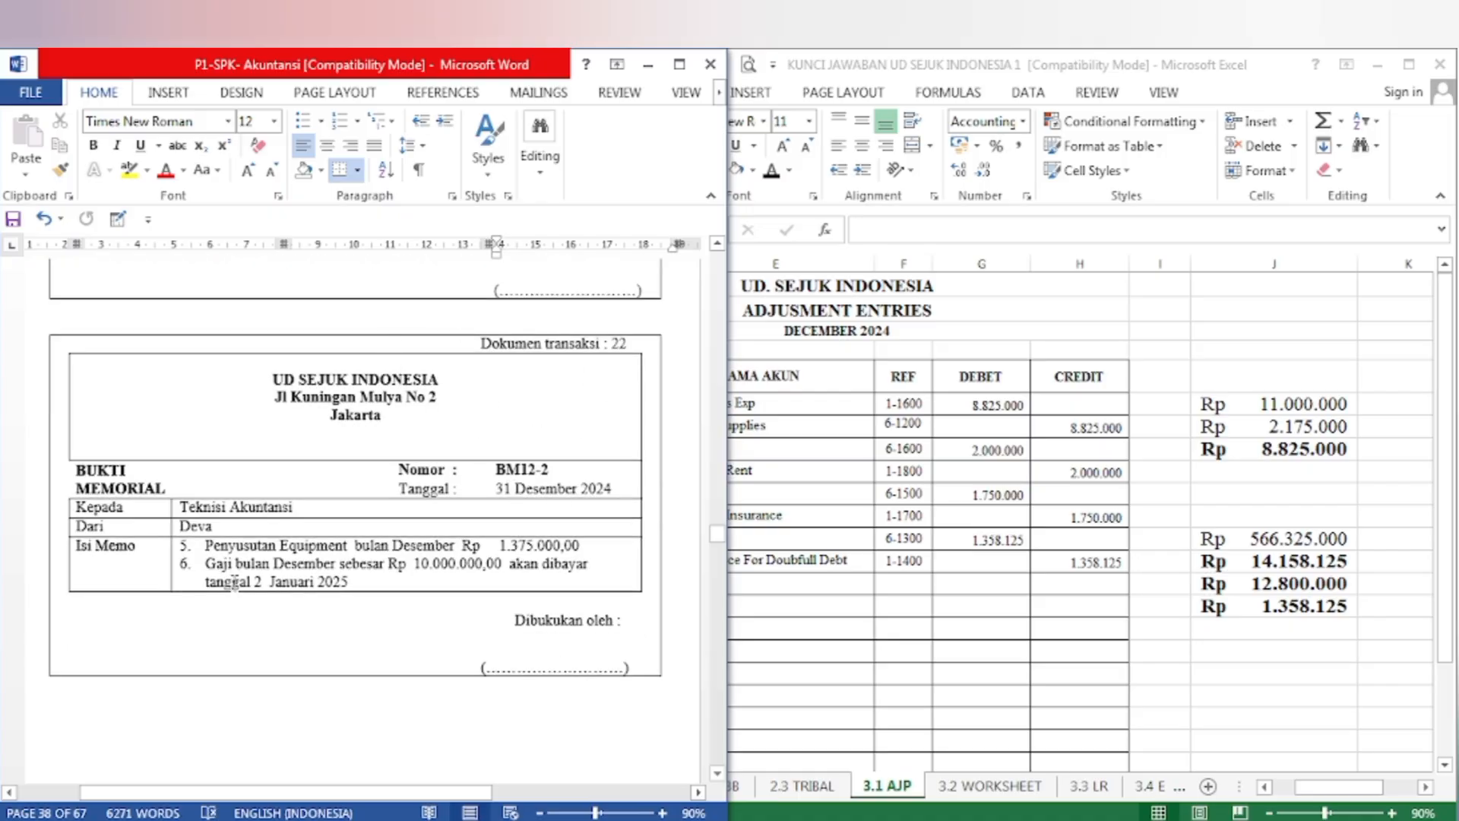
{"action": "left_click_drag", "start_coordinate": [206, 545], "coordinate": [577, 548]}
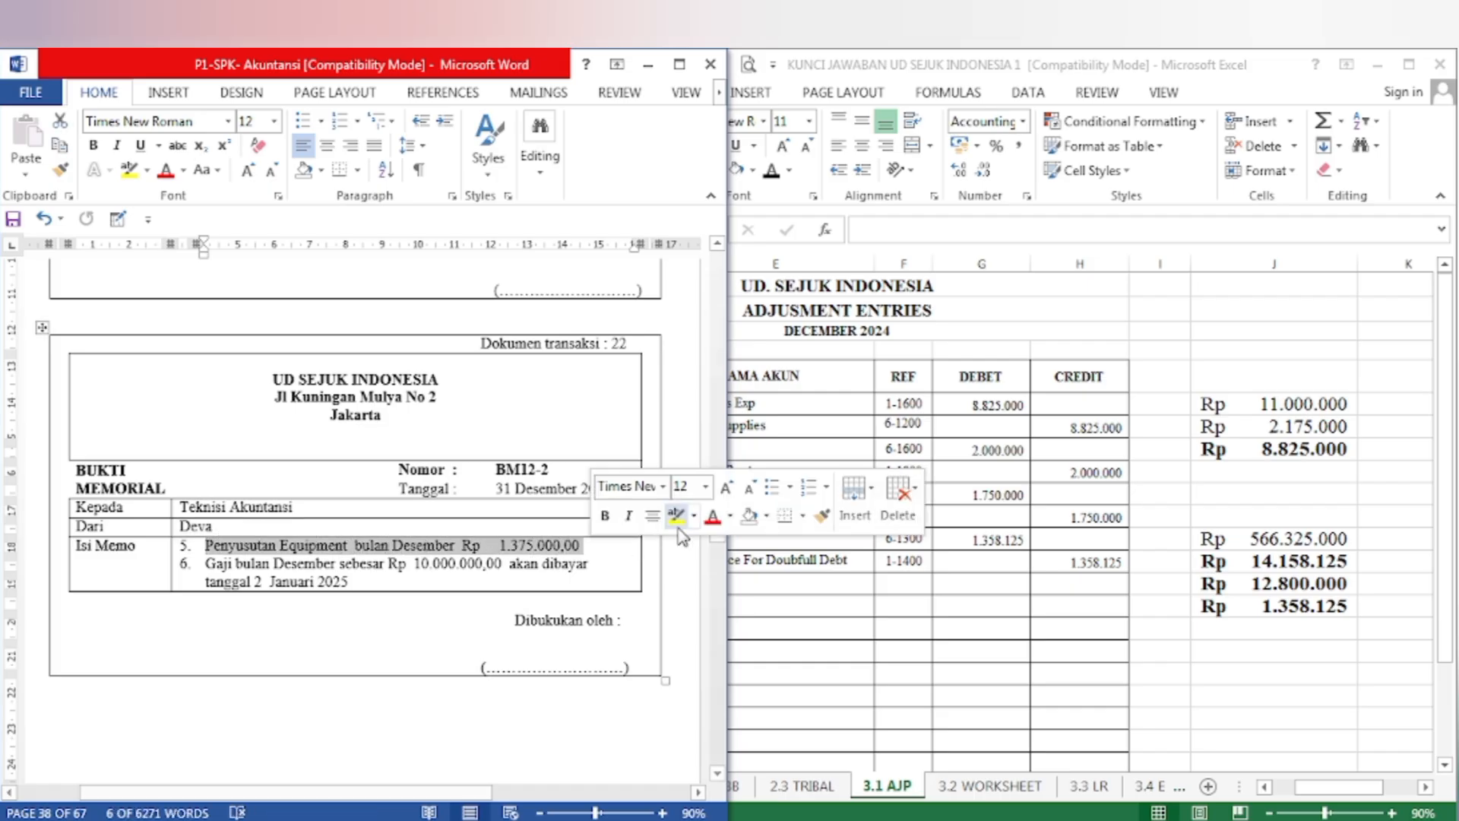
{"action": "left_click", "coordinate": [678, 522]}
Step: In Excel, reveal the Depreciation Exp and Equipment Accum Dep entry in rows 15–16, including refs and amounts, with black font colour
{"action": "left_click", "coordinate": [813, 667]}
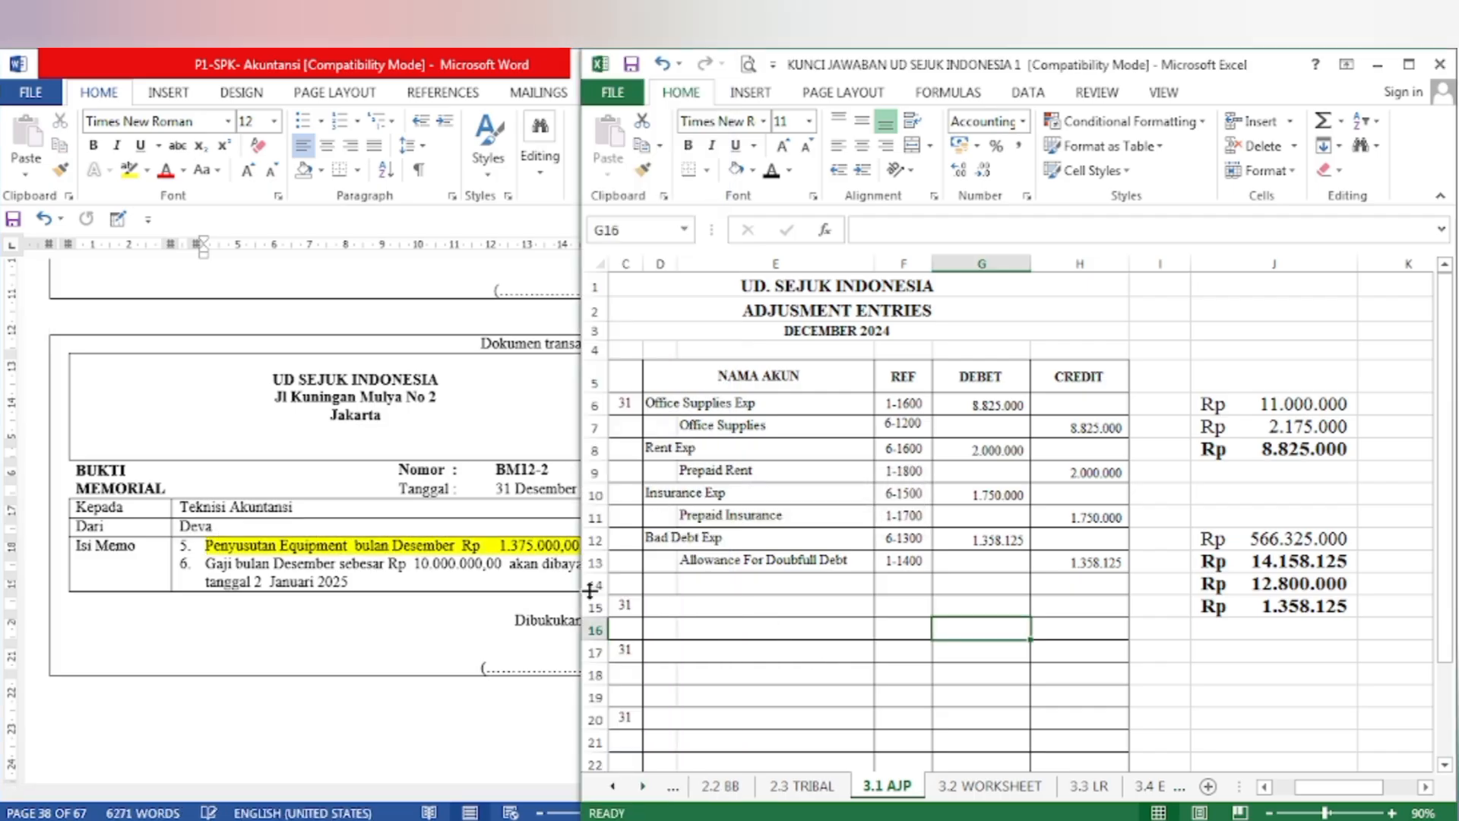
{"action": "left_click_drag", "start_coordinate": [655, 606], "coordinate": [921, 632]}
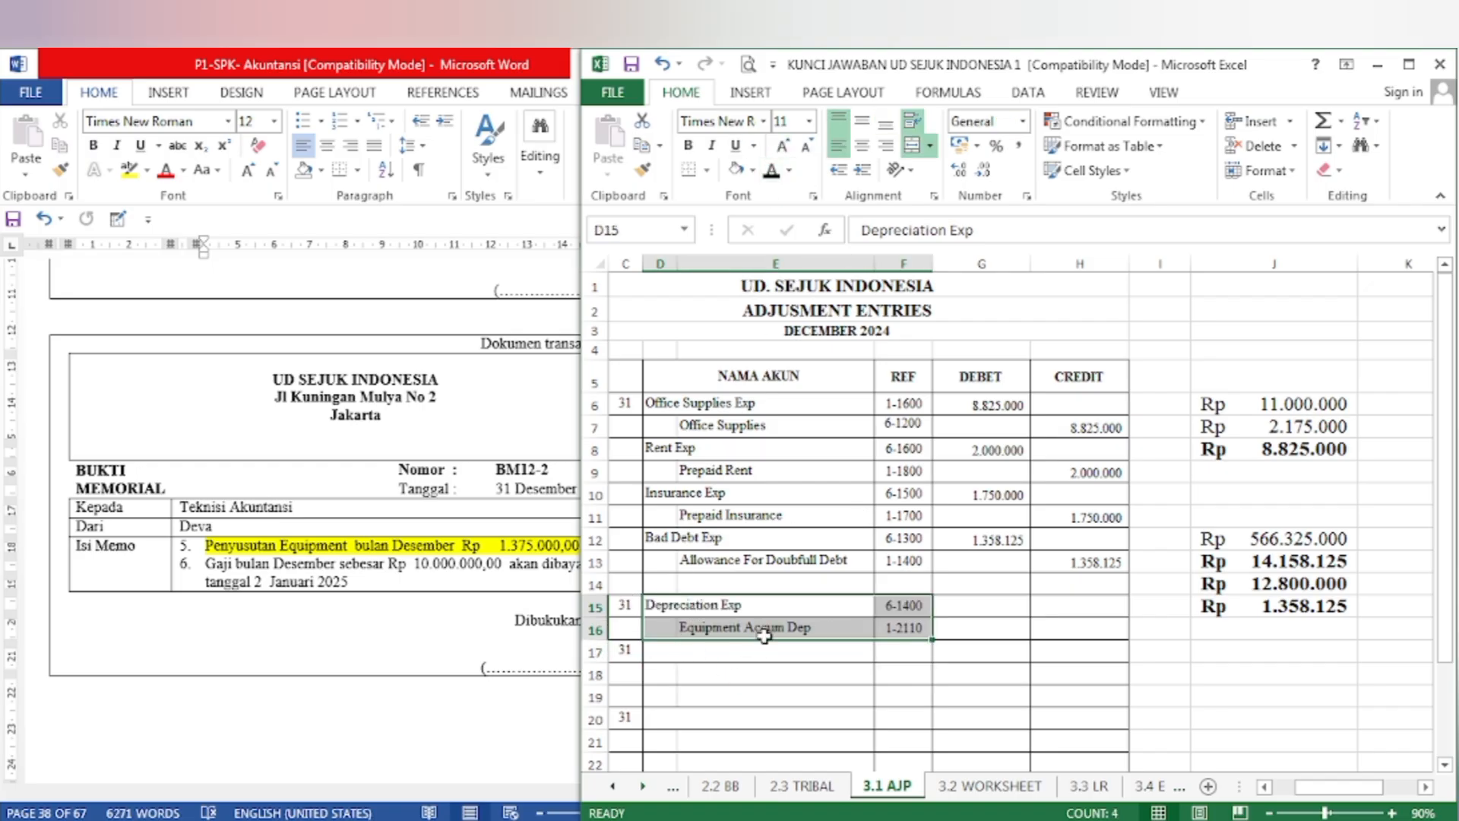
{"action": "left_click", "coordinate": [669, 647]}
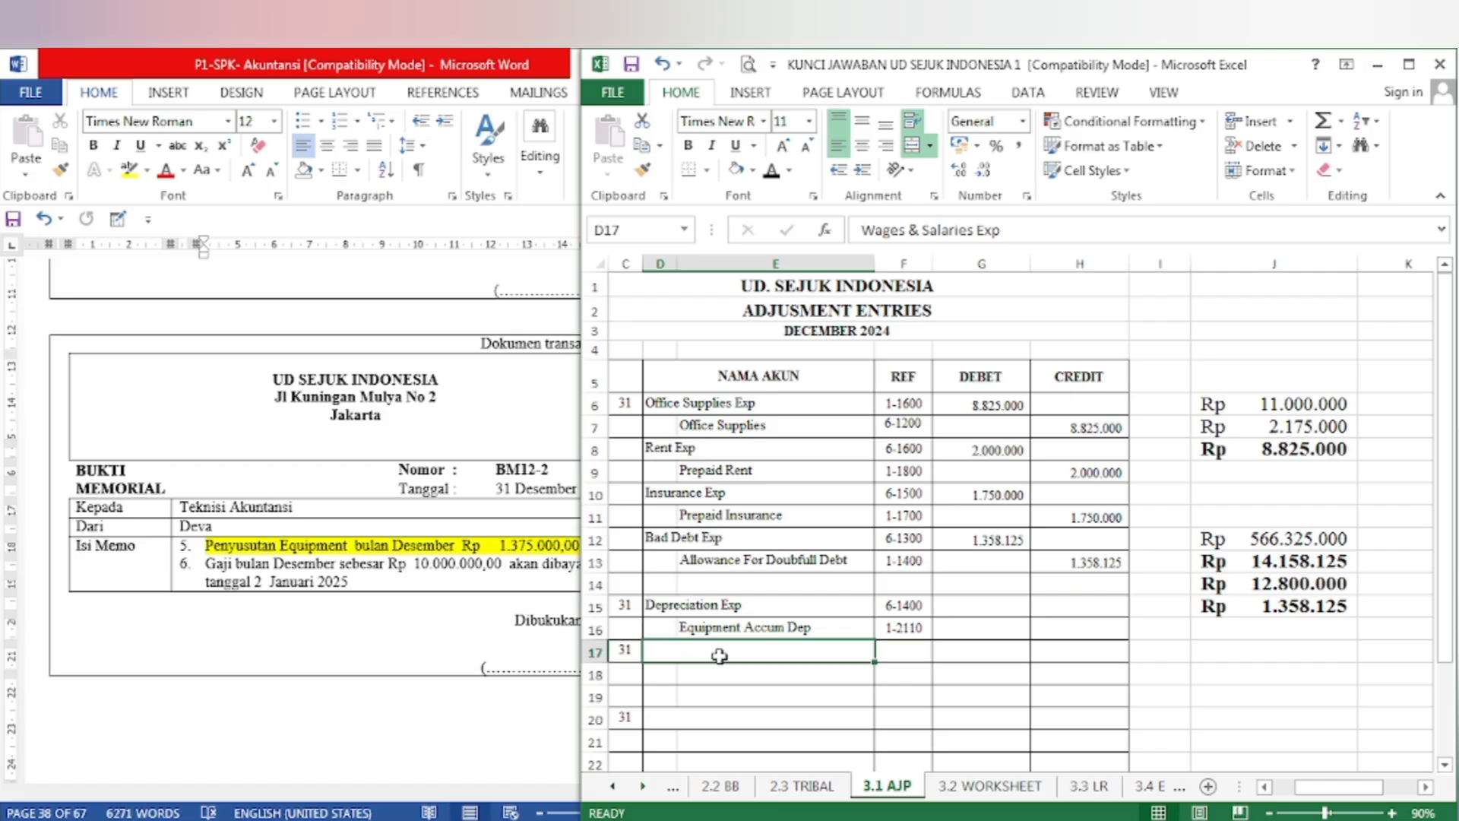
{"action": "left_click_drag", "start_coordinate": [968, 606], "coordinate": [1064, 632]}
{"action": "left_click", "coordinate": [771, 170]}
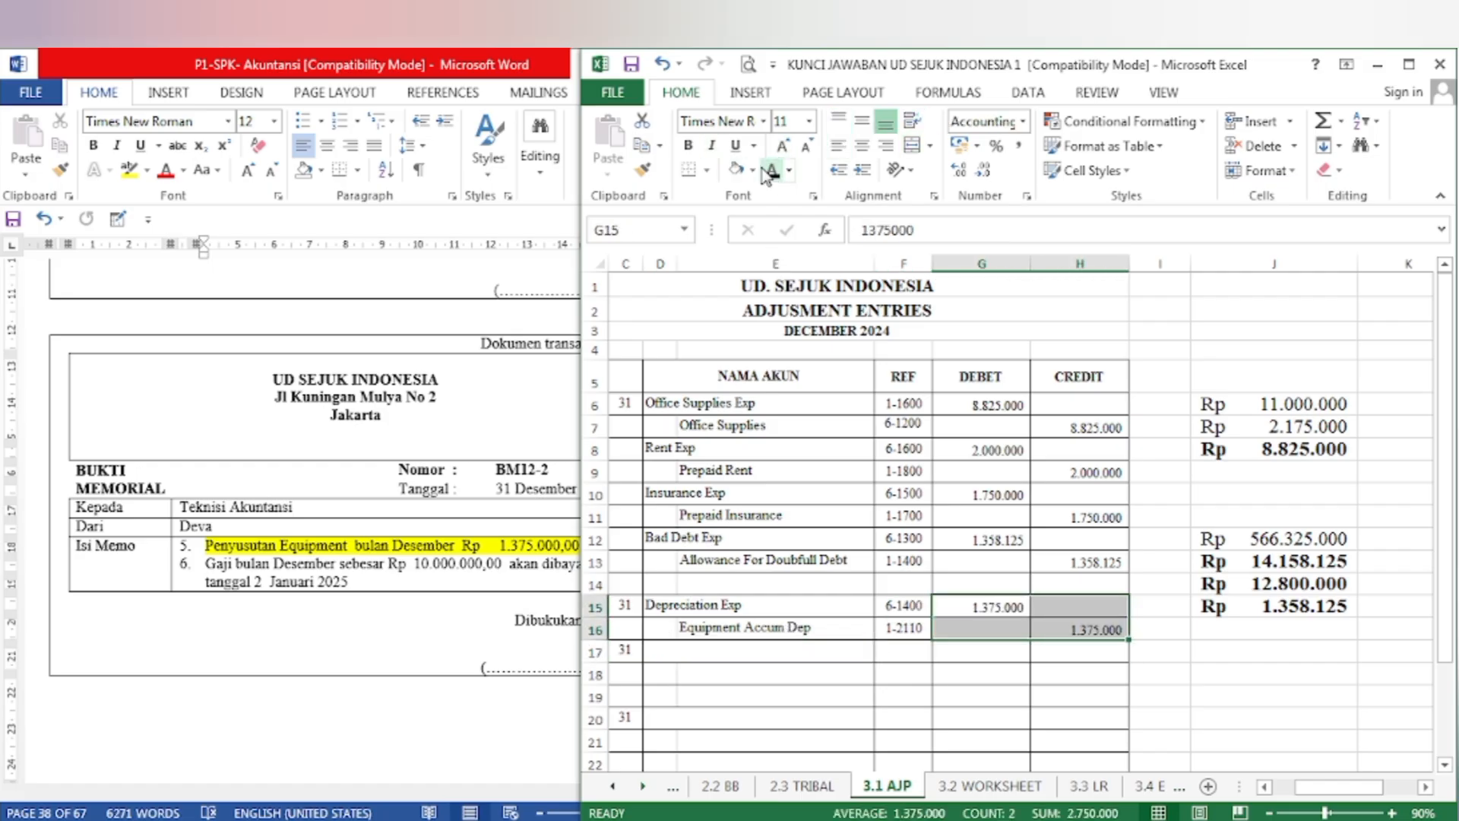
{"action": "left_click", "coordinate": [1088, 692]}
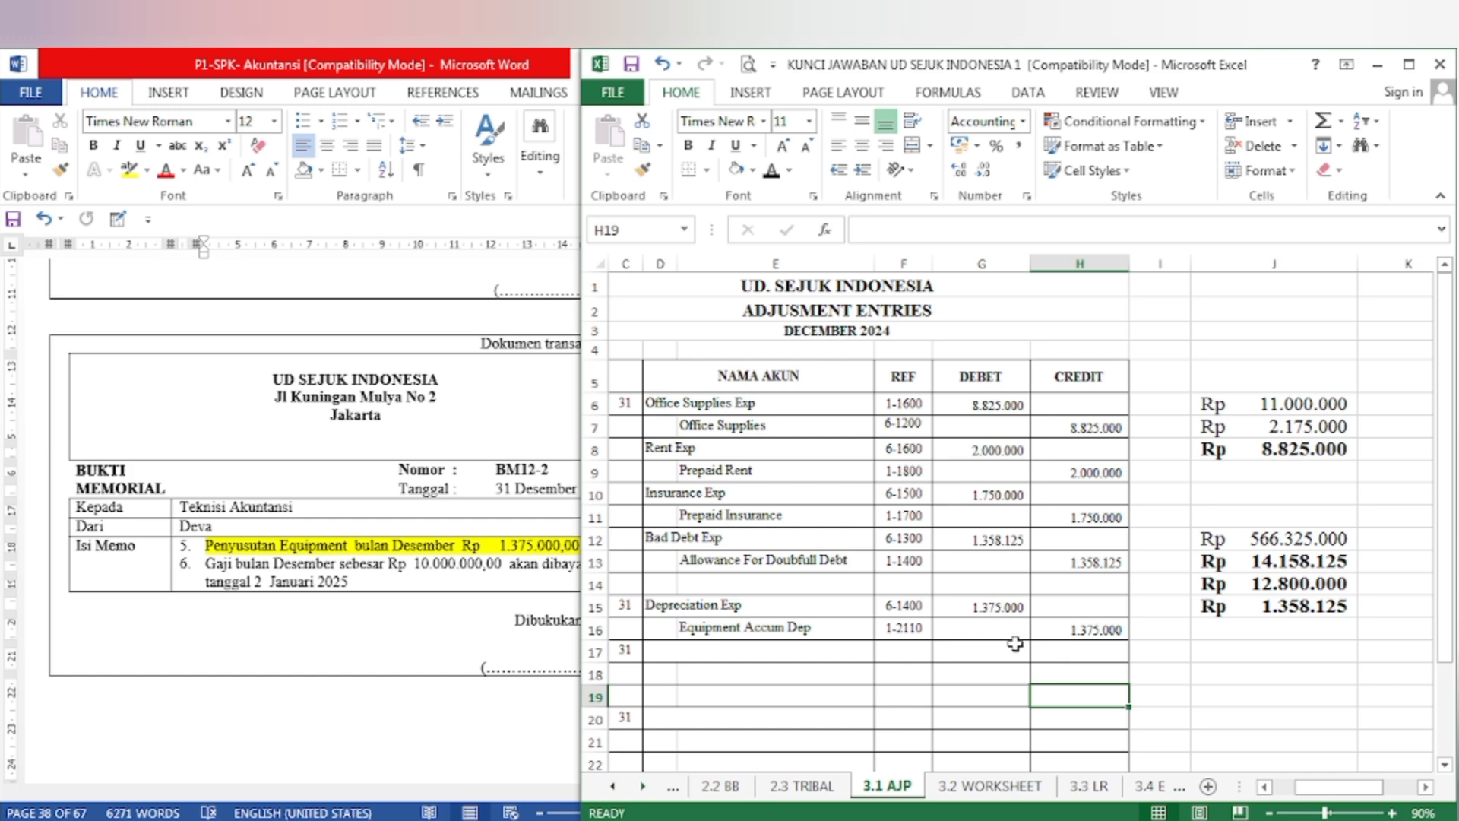
Step: In item 6 of the Word memo, highlight the December salary amount of Rp 10.000.000,00 in yellow
{"action": "left_click", "coordinate": [427, 702]}
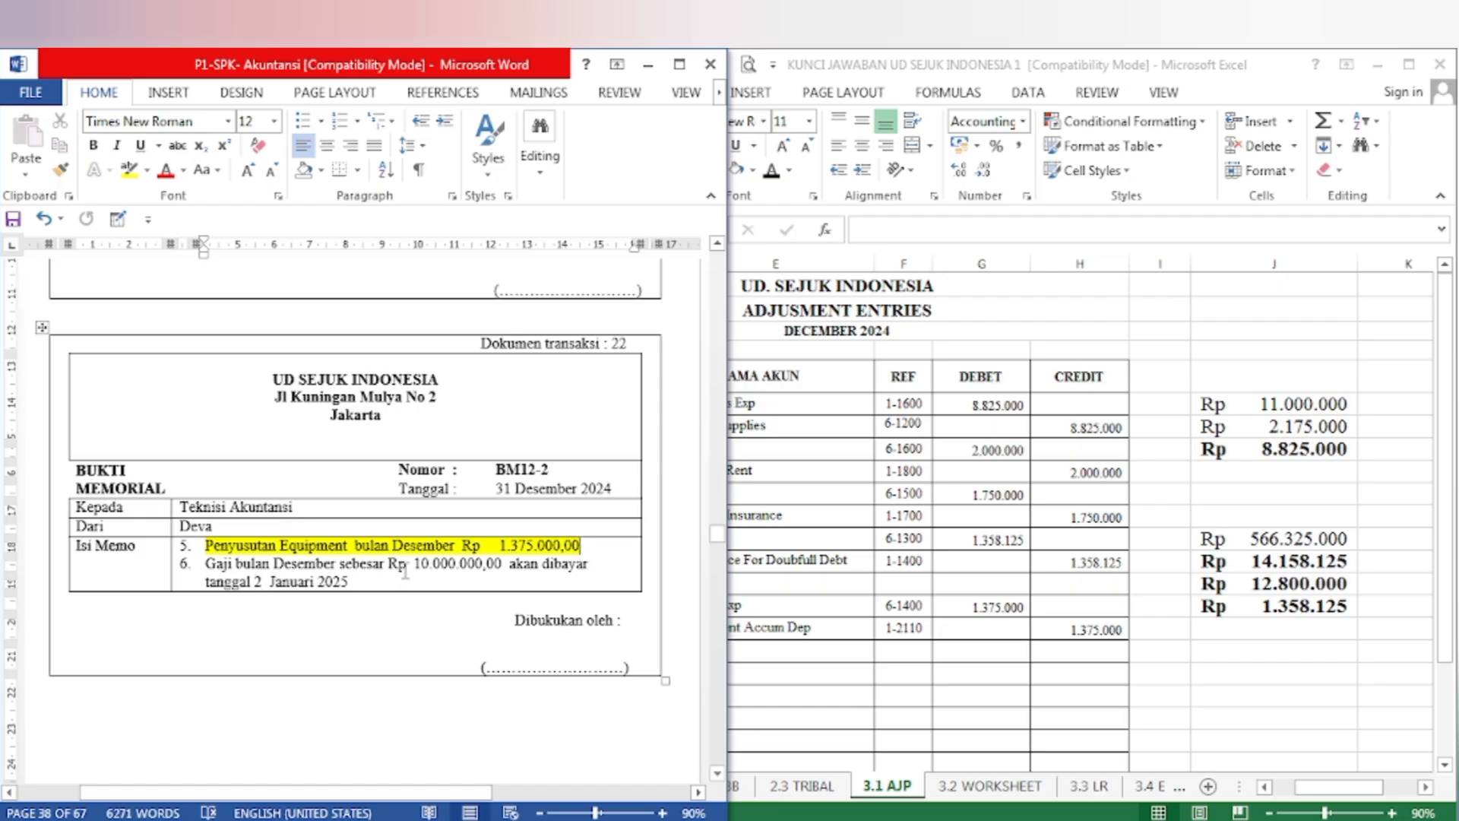
{"action": "left_click_drag", "start_coordinate": [400, 569], "coordinate": [494, 573]}
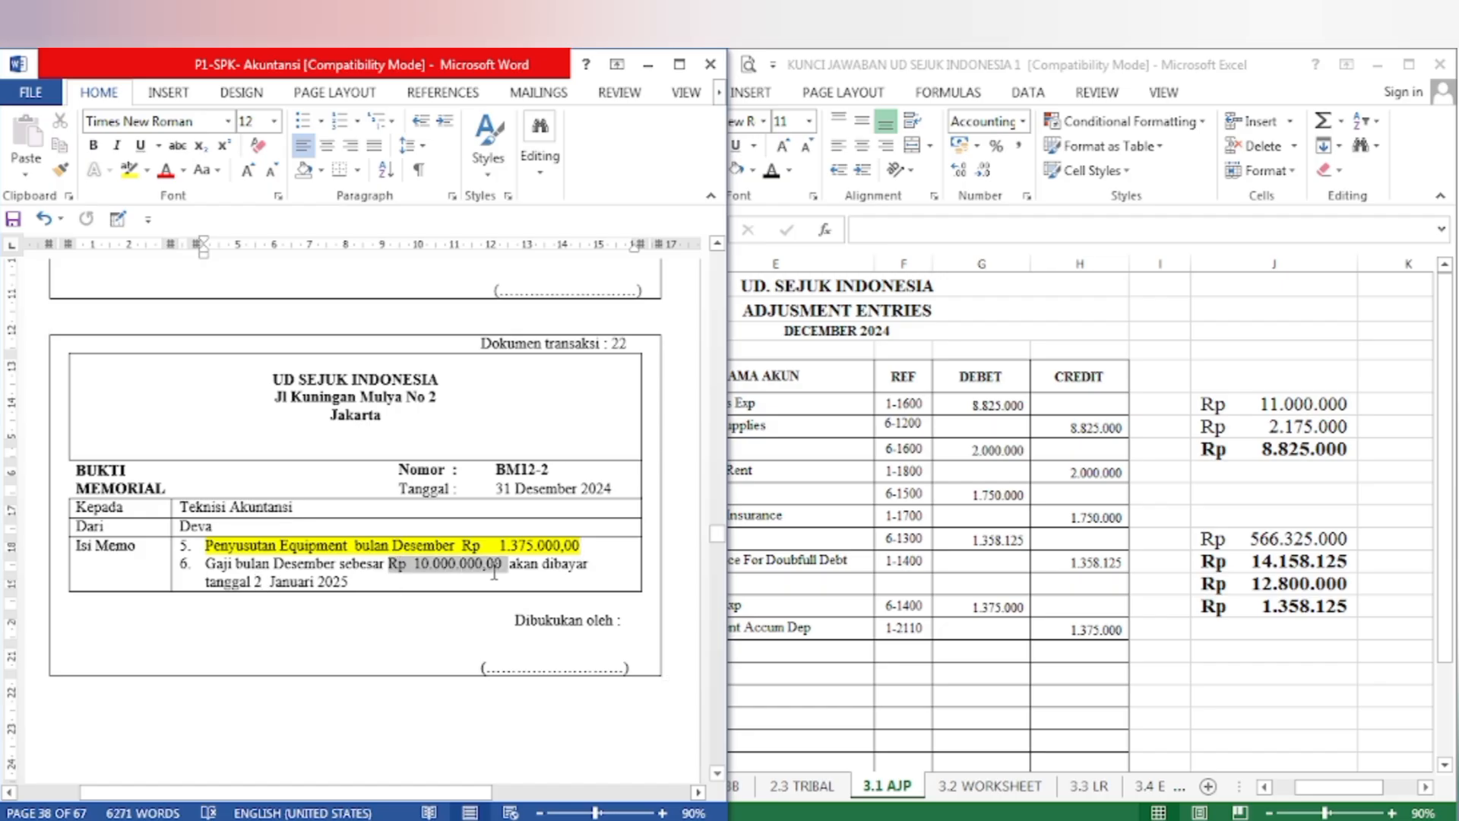
{"action": "left_click", "coordinate": [578, 535]}
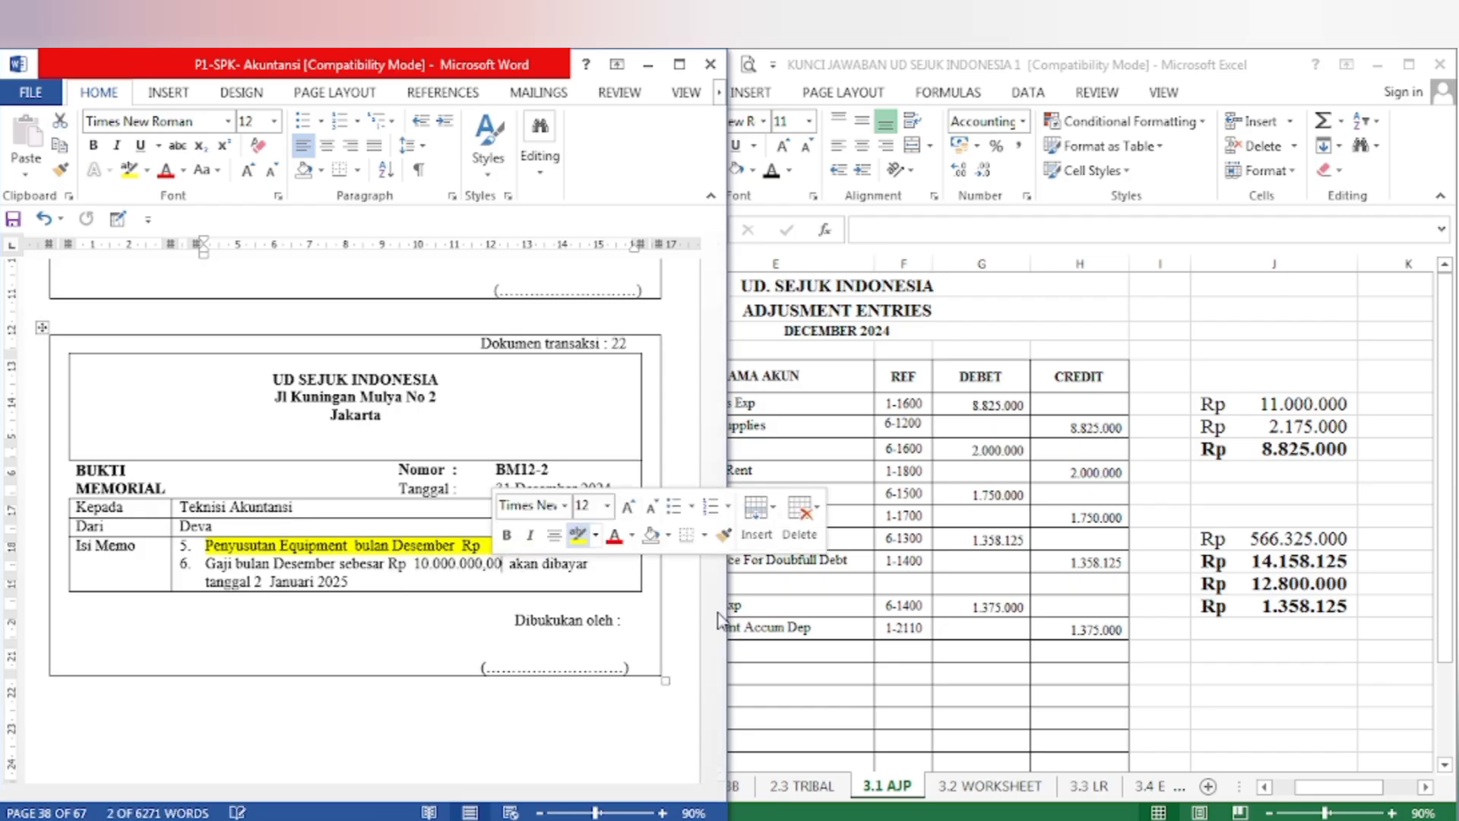
Step: In Excel, reveal the Wages & Salaries Exp and Expense Payable entry in rows 17–18, including refs and amounts, with black font colour
{"action": "left_click", "coordinate": [872, 686]}
{"action": "left_click_drag", "start_coordinate": [693, 652], "coordinate": [902, 674]}
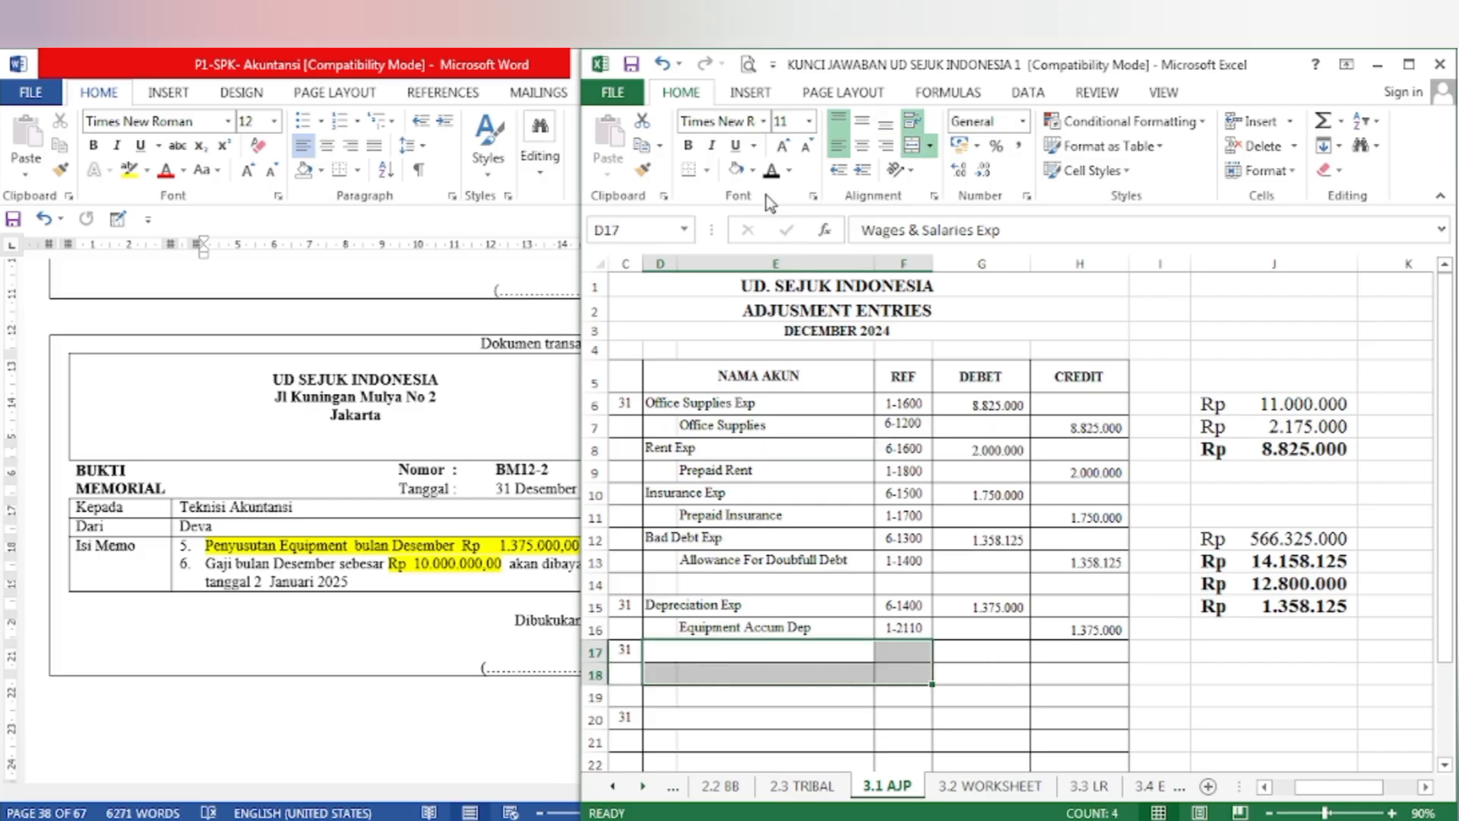
{"action": "left_click", "coordinate": [772, 172]}
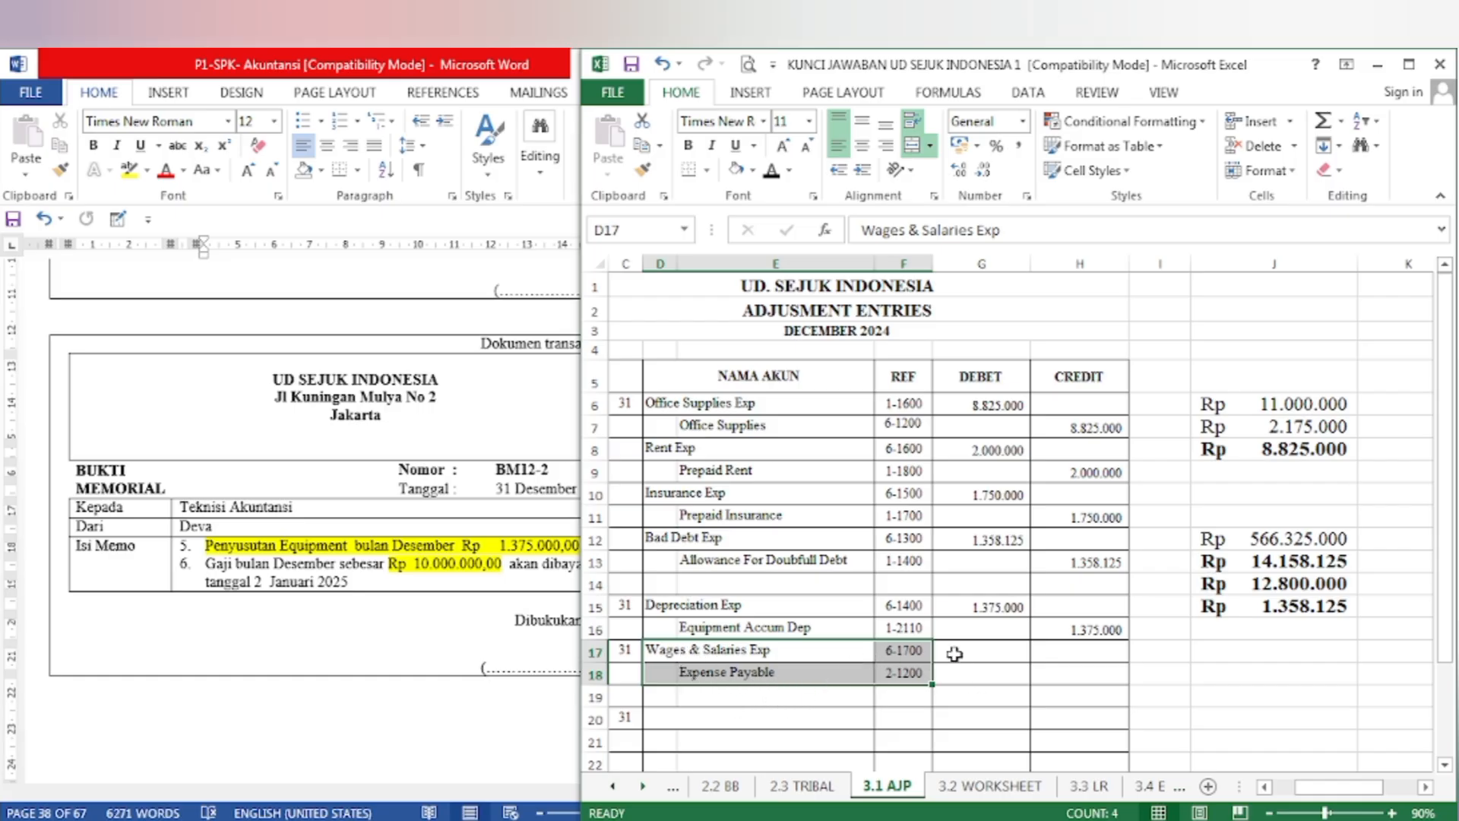
{"action": "left_click_drag", "start_coordinate": [955, 653], "coordinate": [1091, 682]}
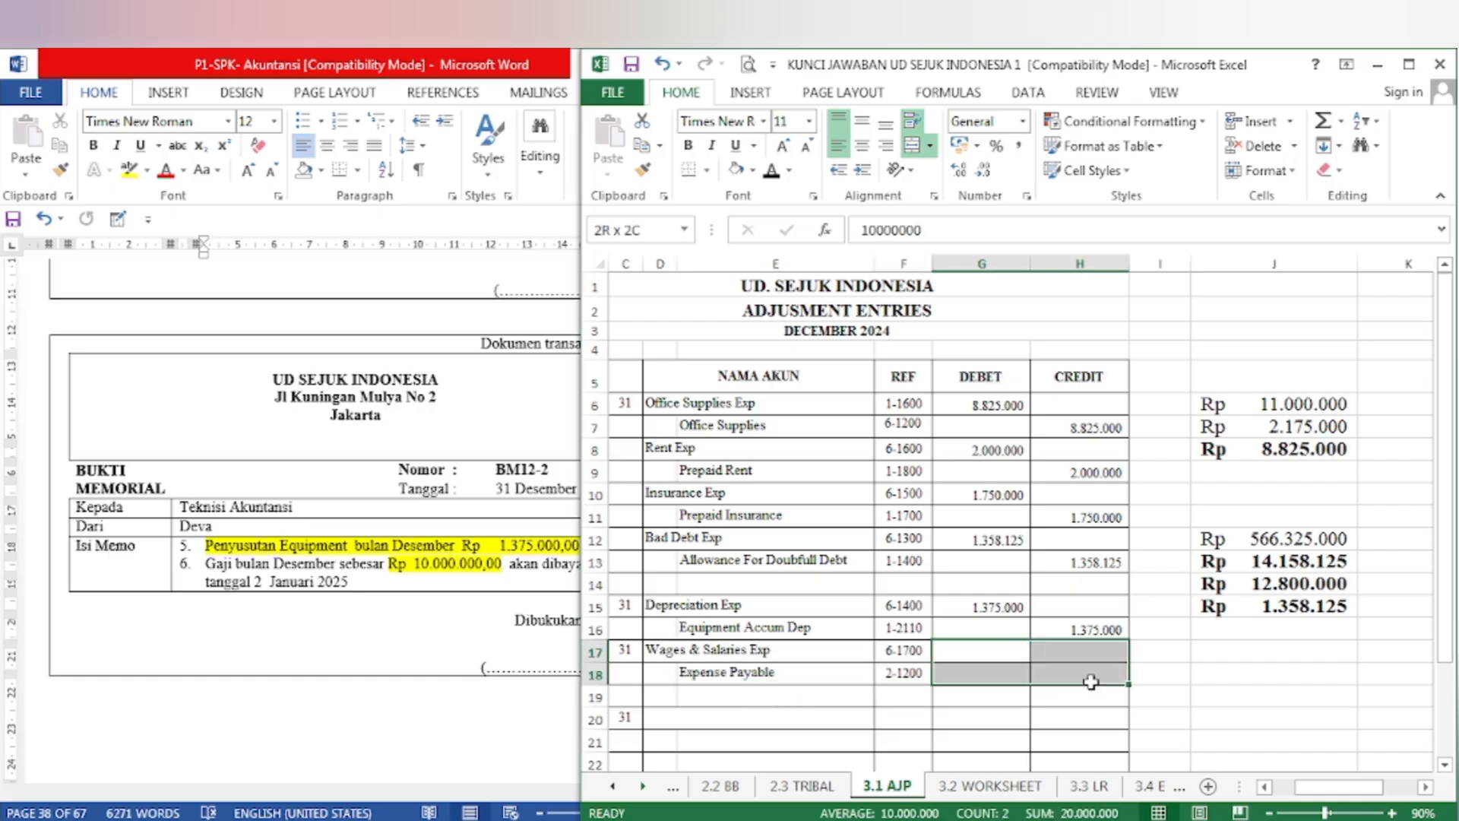
{"action": "left_click", "coordinate": [771, 173]}
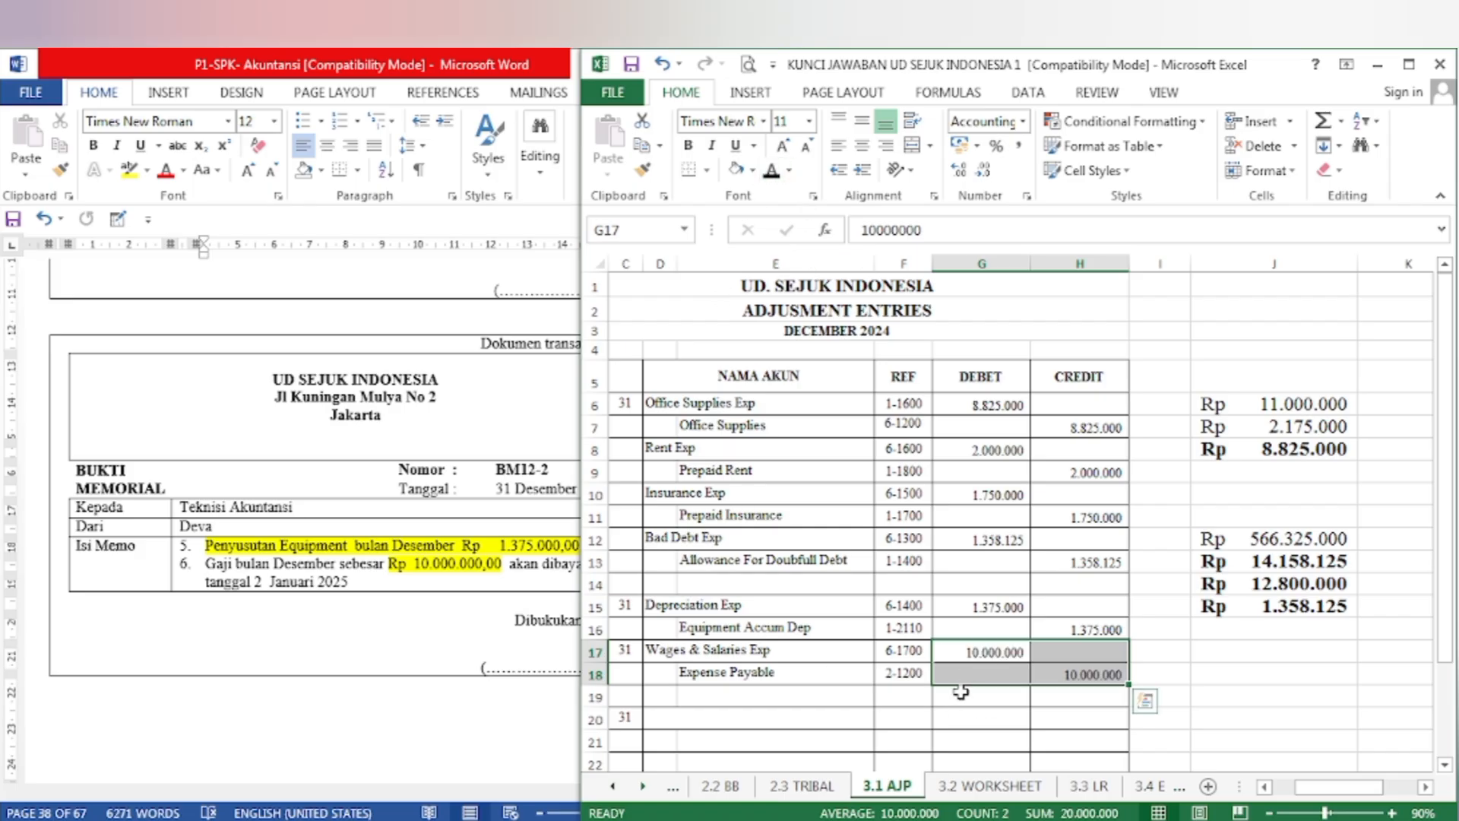
{"action": "scroll", "coordinate": [958, 691], "scroll_direction": "down", "scroll_amount": 2}
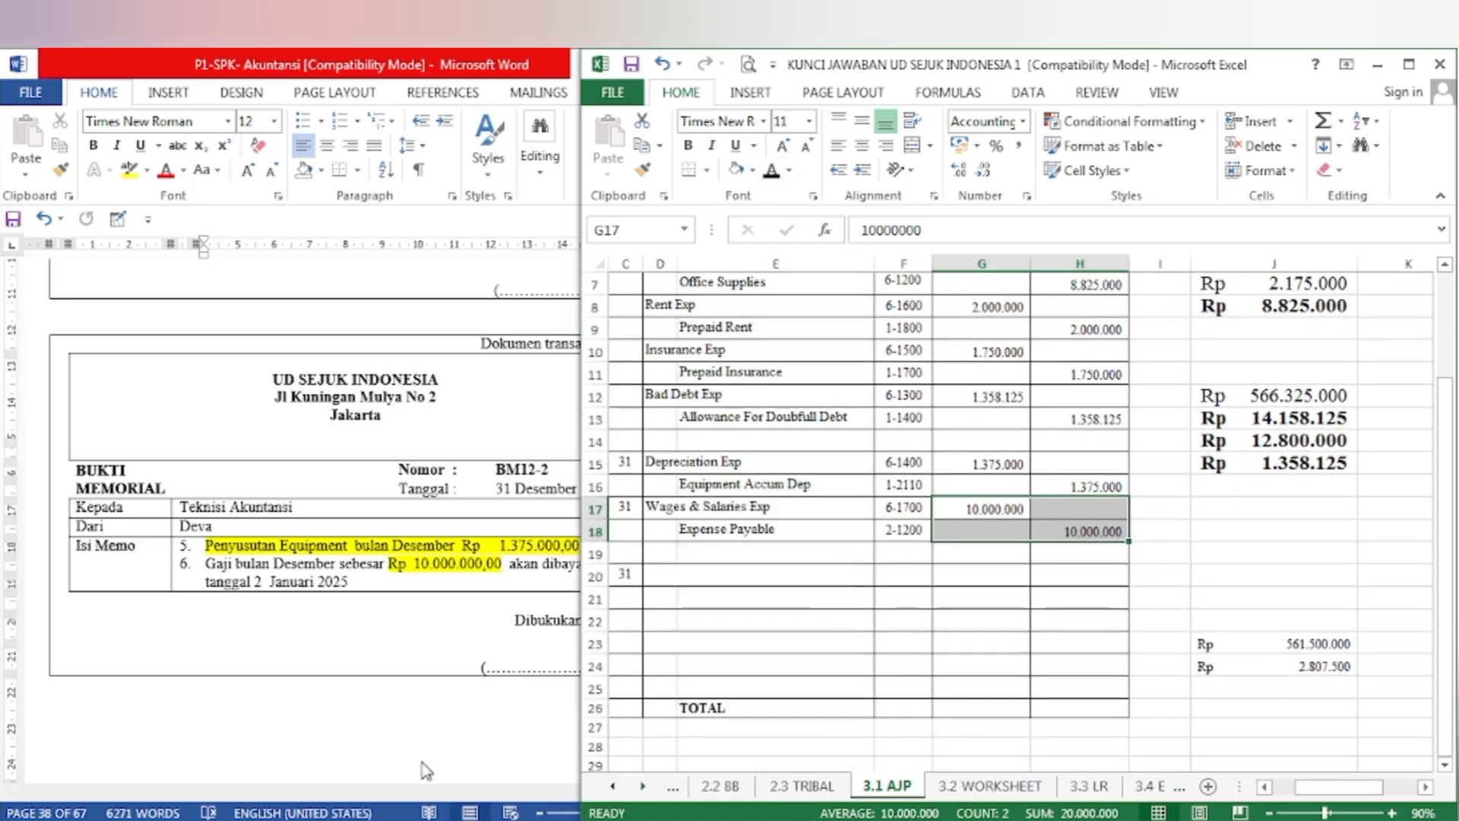
Step: In Word, read items 7 and 8 of memo BM12-3 on closing PPN accounts and income tax, comparing with Excel's empty journal rows
{"action": "left_click", "coordinate": [395, 766]}
{"action": "scroll", "coordinate": [401, 745], "scroll_direction": "down", "scroll_amount": 1}
{"action": "scroll", "coordinate": [400, 745], "scroll_direction": "down", "scroll_amount": 9}
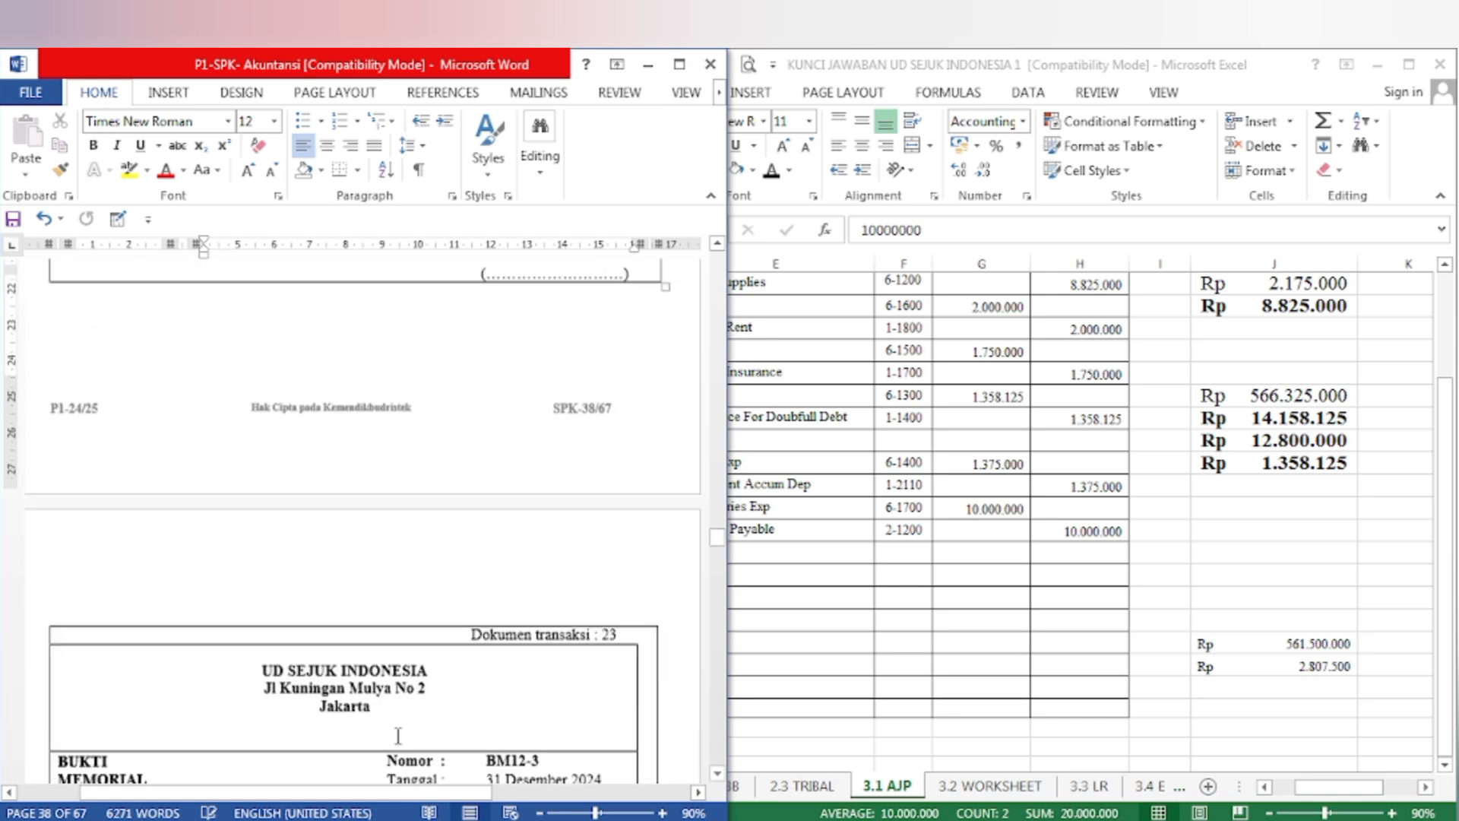
{"action": "scroll", "coordinate": [397, 734], "scroll_direction": "down", "scroll_amount": 2}
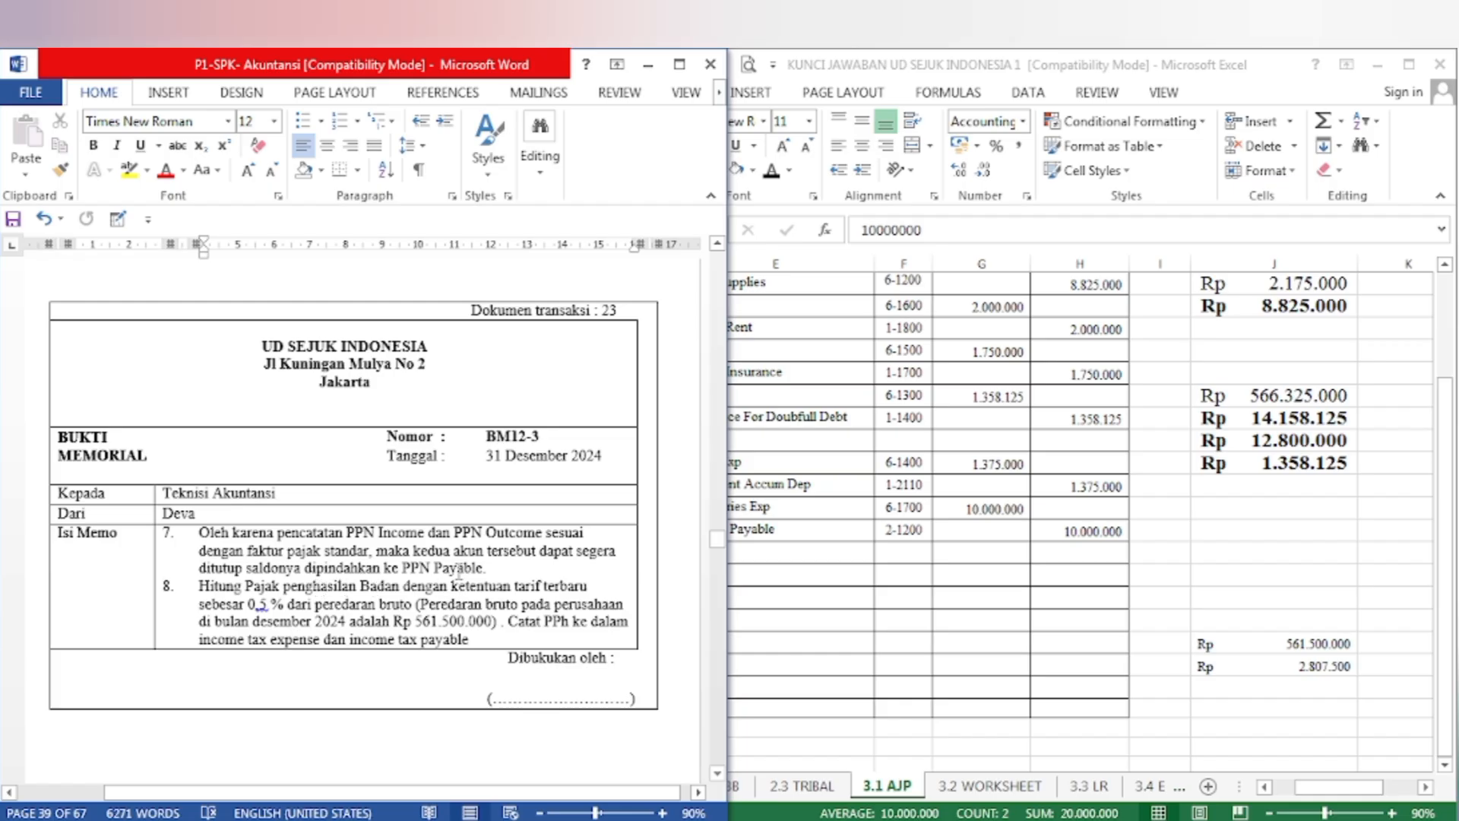
{"action": "left_click", "coordinate": [823, 628]}
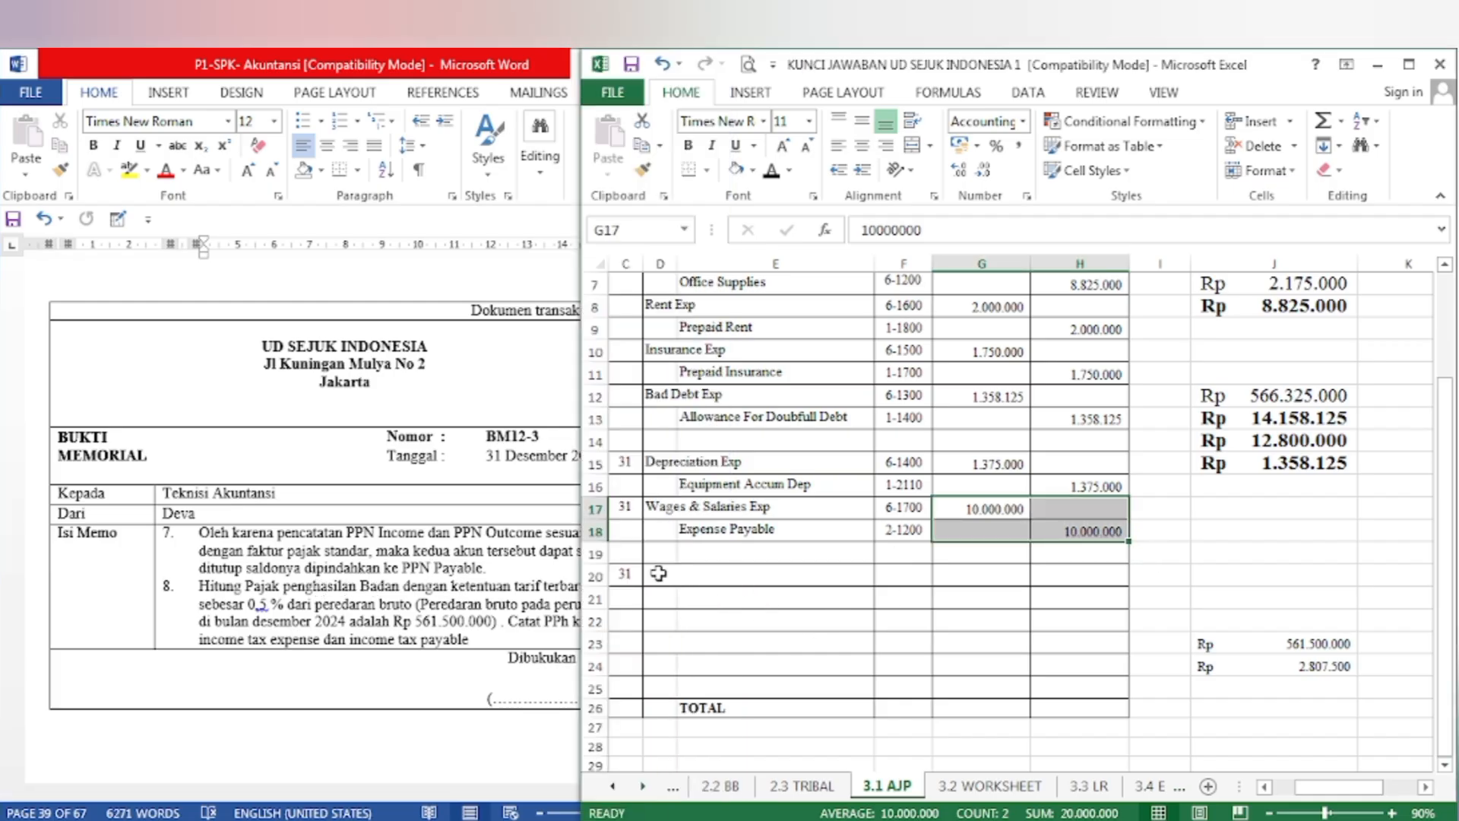
Step: In the Word trial balance as of 31 December 2024, highlight the PPN Income debit balance in yellow
{"action": "left_click", "coordinate": [480, 589]}
{"action": "scroll", "coordinate": [484, 587], "scroll_direction": "up", "scroll_amount": 6}
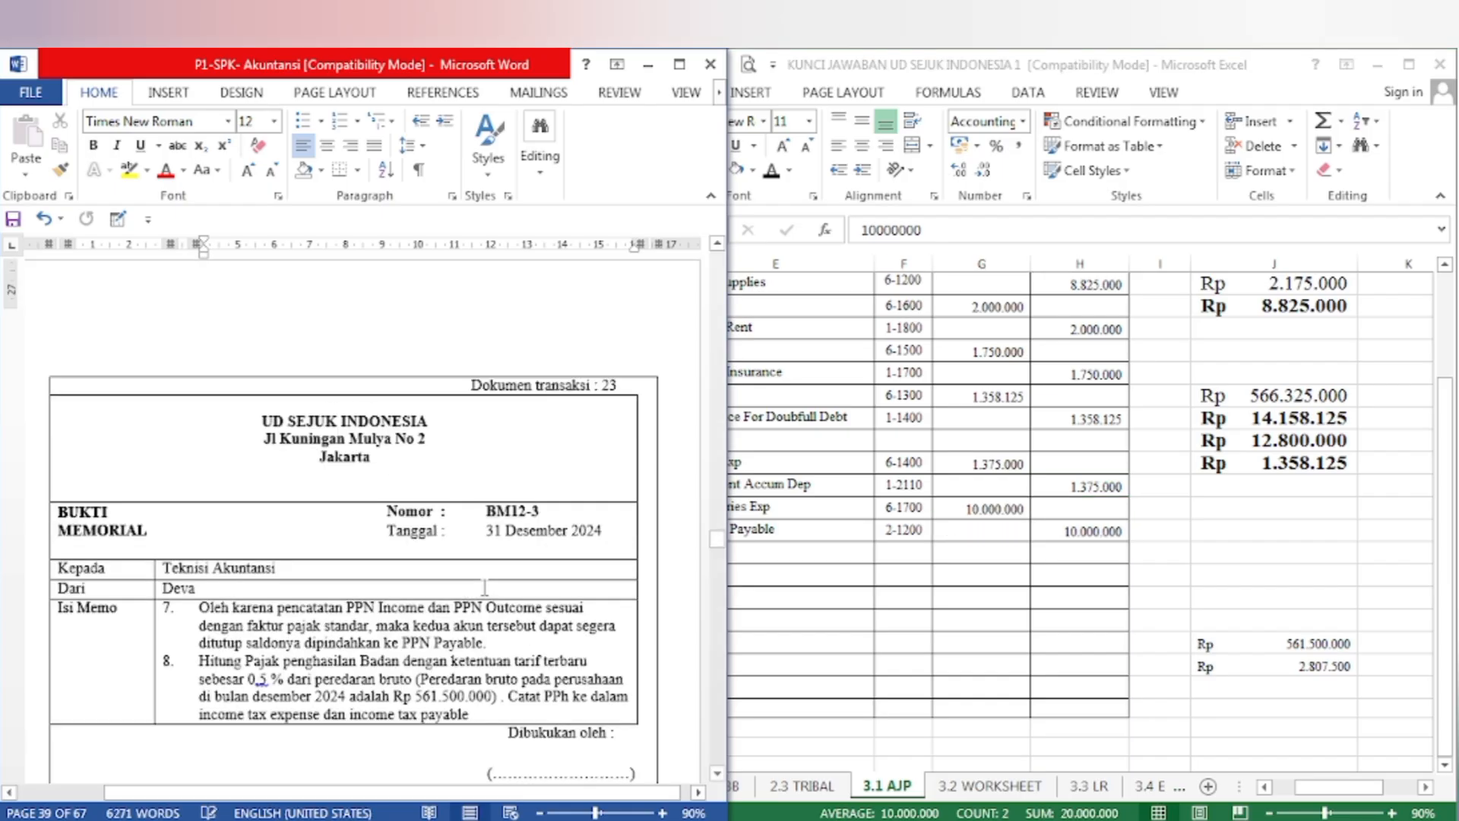
{"action": "scroll", "coordinate": [484, 586], "scroll_direction": "up", "scroll_amount": 15}
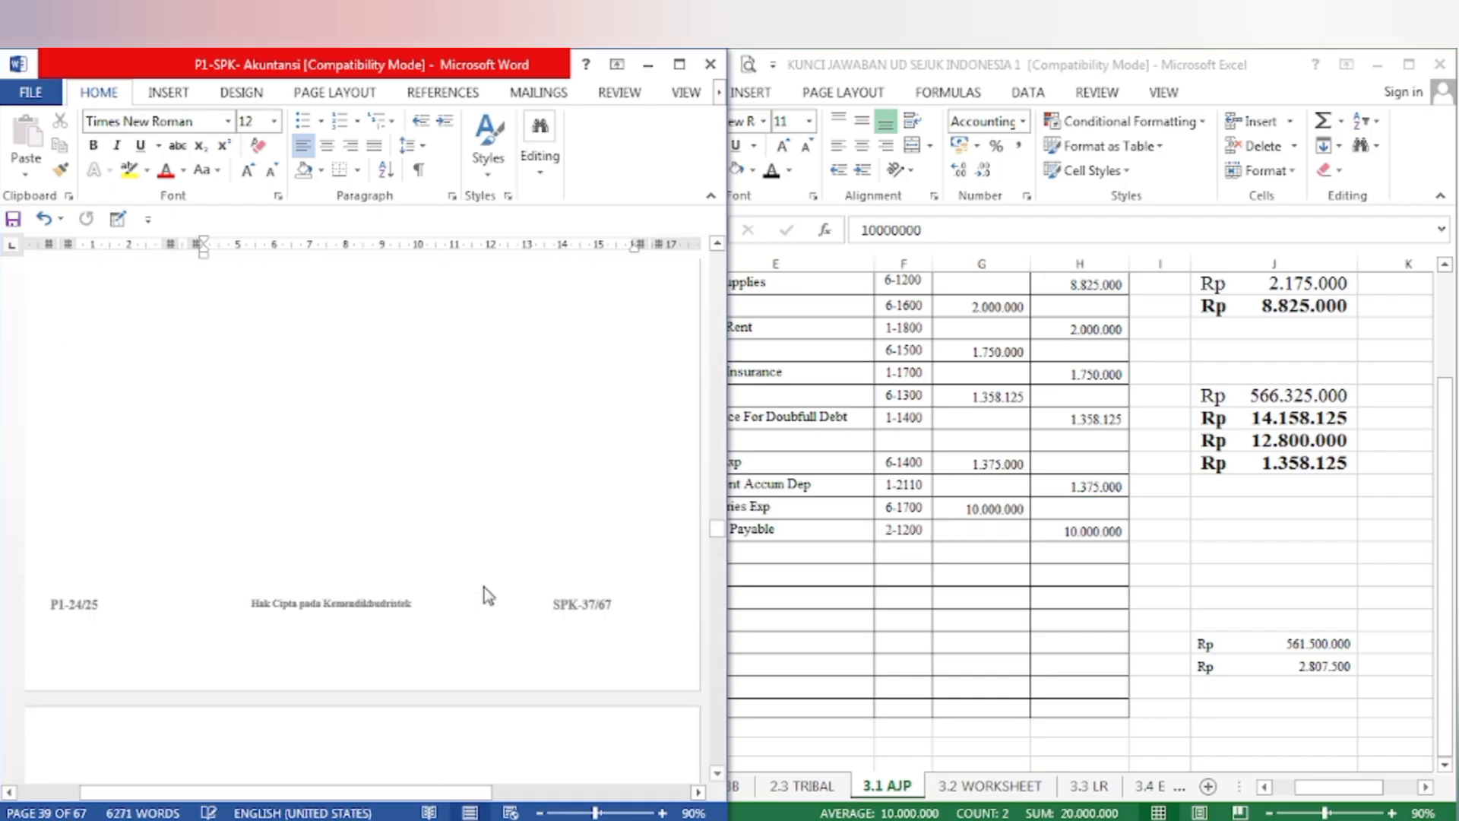
{"action": "scroll", "coordinate": [484, 587], "scroll_direction": "up", "scroll_amount": 12}
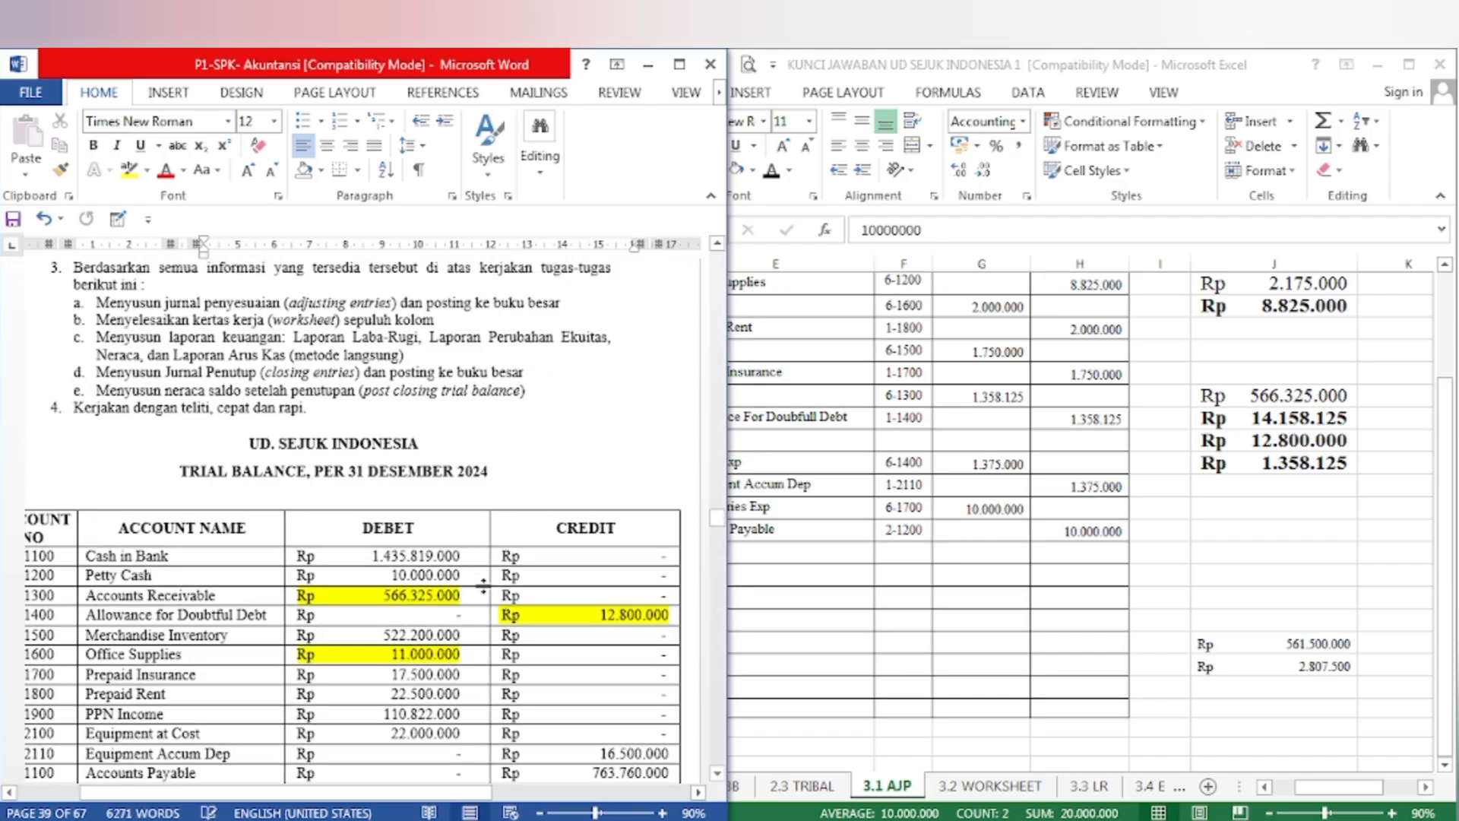
{"action": "scroll", "coordinate": [483, 587], "scroll_direction": "down", "scroll_amount": 1}
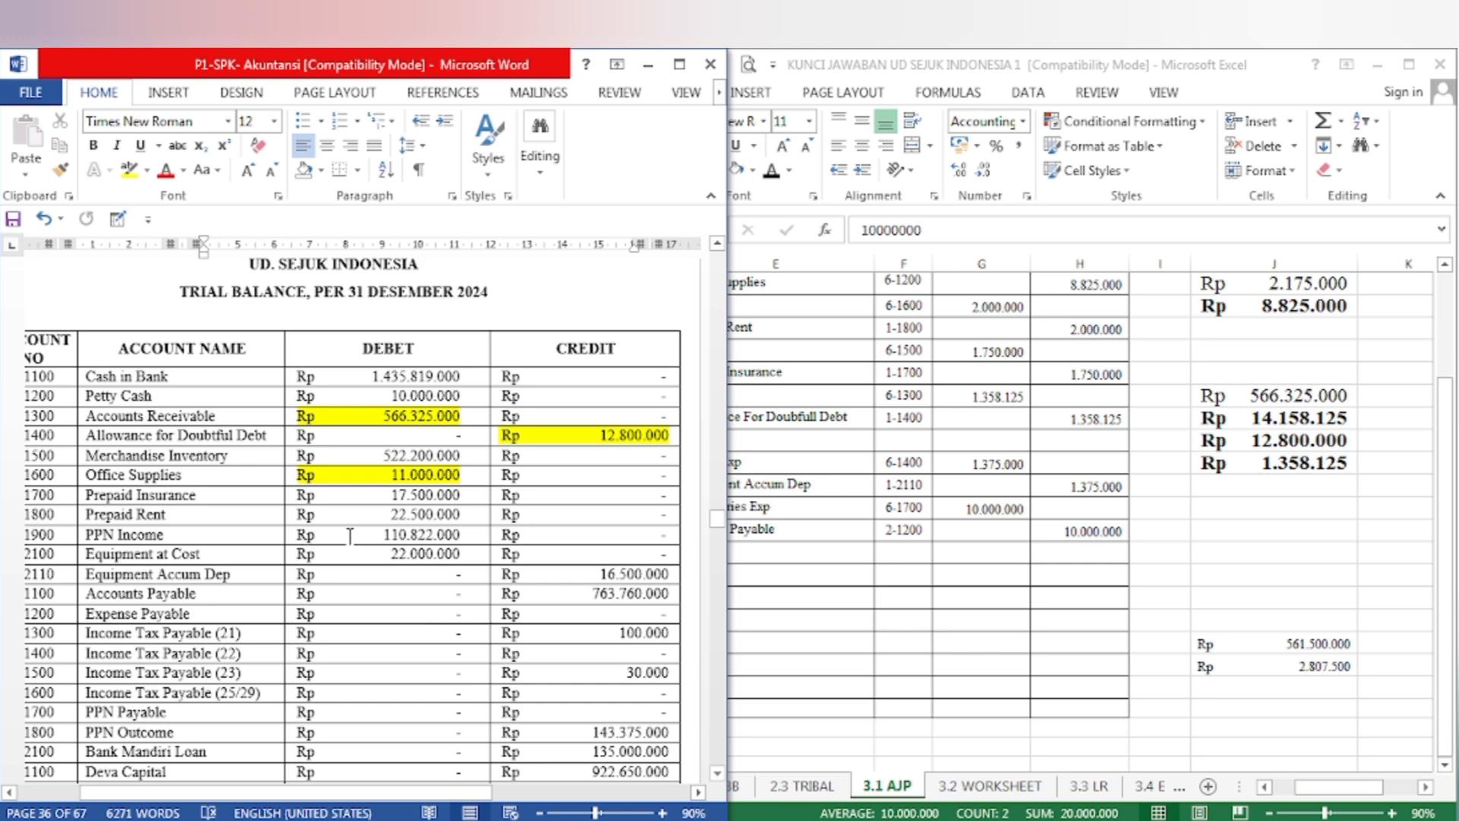
{"action": "left_click_drag", "start_coordinate": [298, 535], "coordinate": [460, 537]}
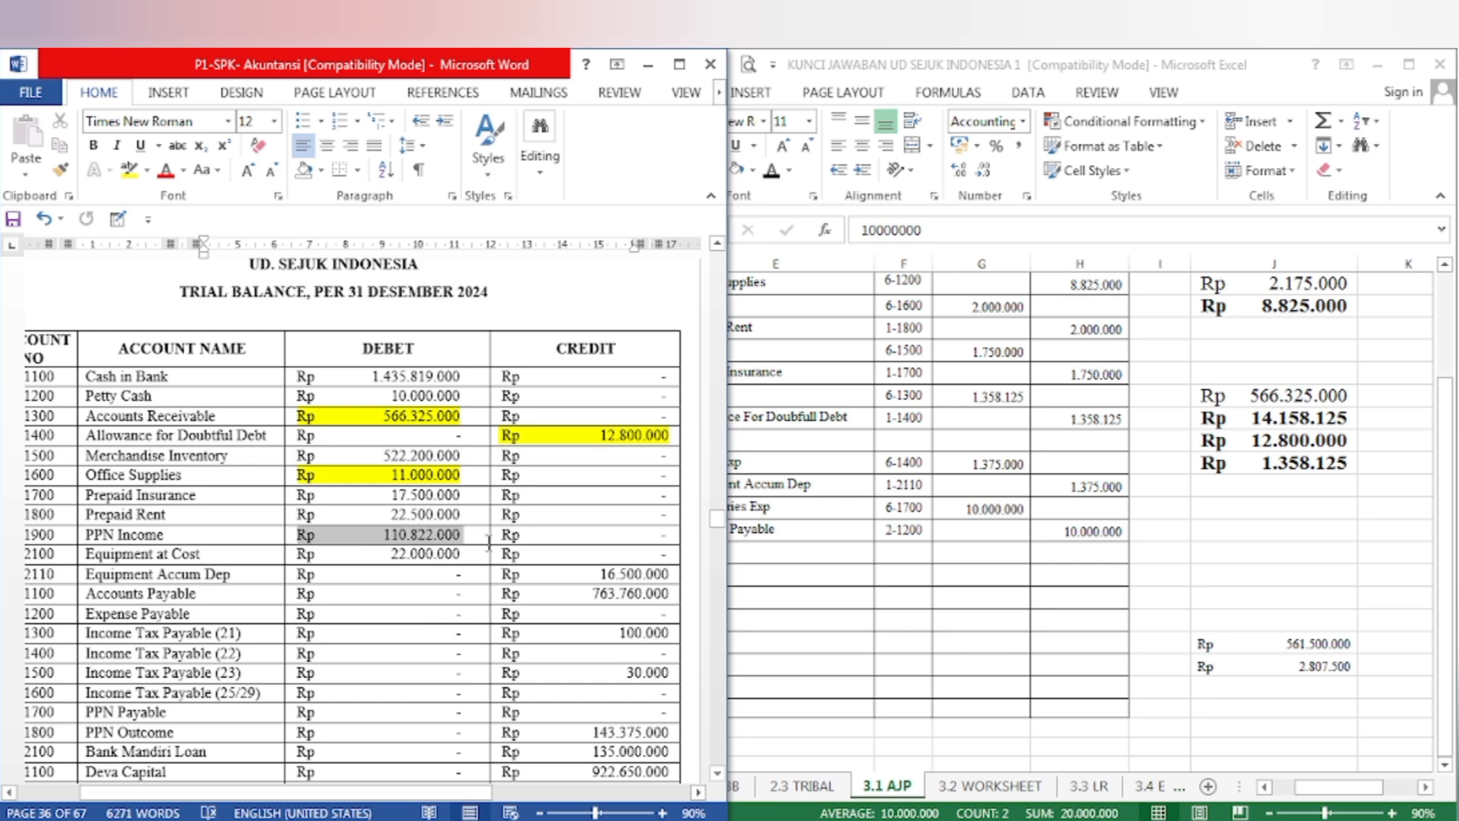
{"action": "left_click", "coordinate": [129, 170]}
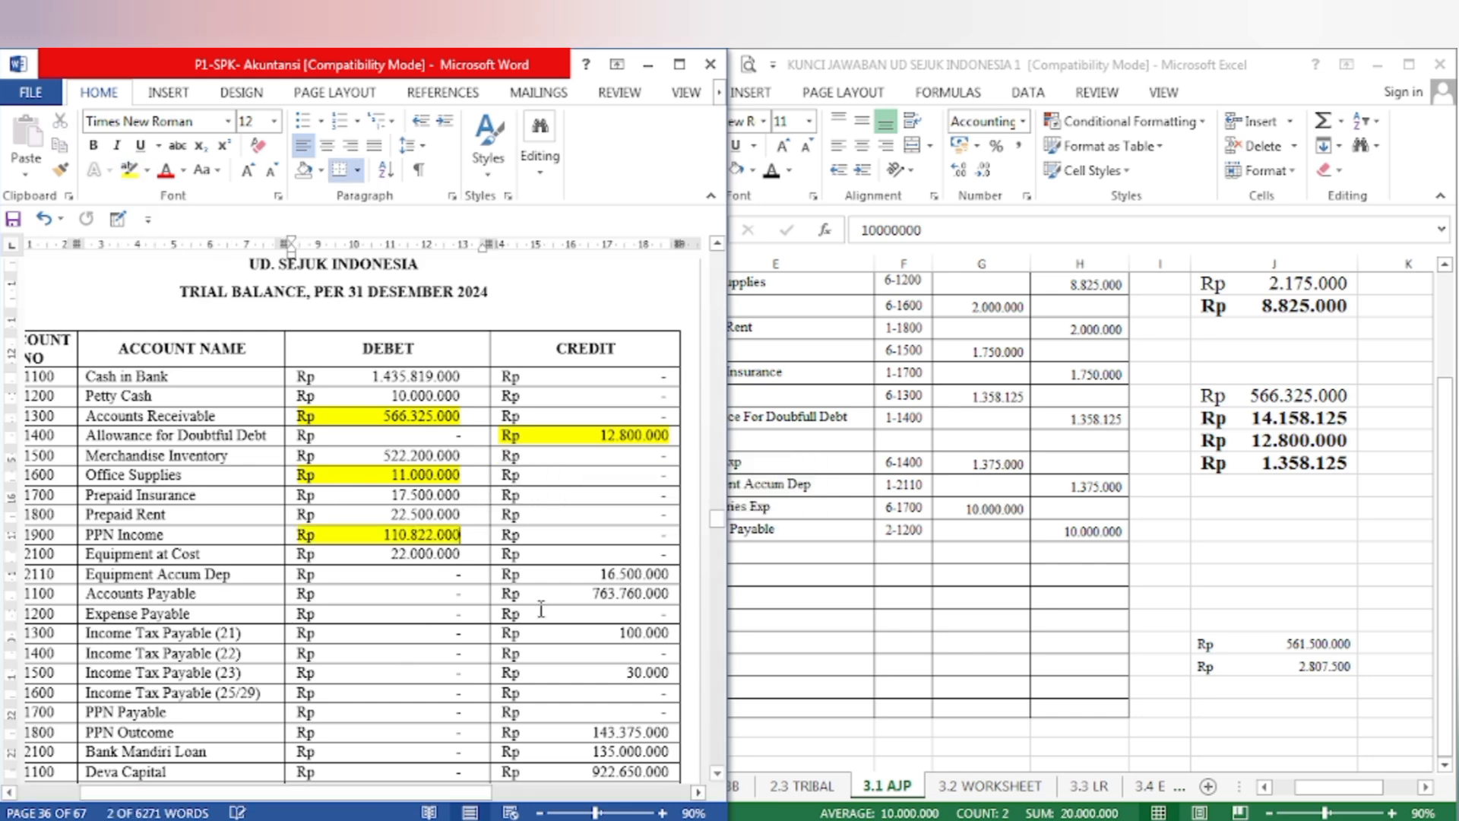
Step: In the same trial balance, highlight the PPN Outcome credit balance in yellow
{"action": "left_click", "coordinate": [414, 554]}
{"action": "scroll", "coordinate": [196, 631], "scroll_direction": "down", "scroll_amount": 2}
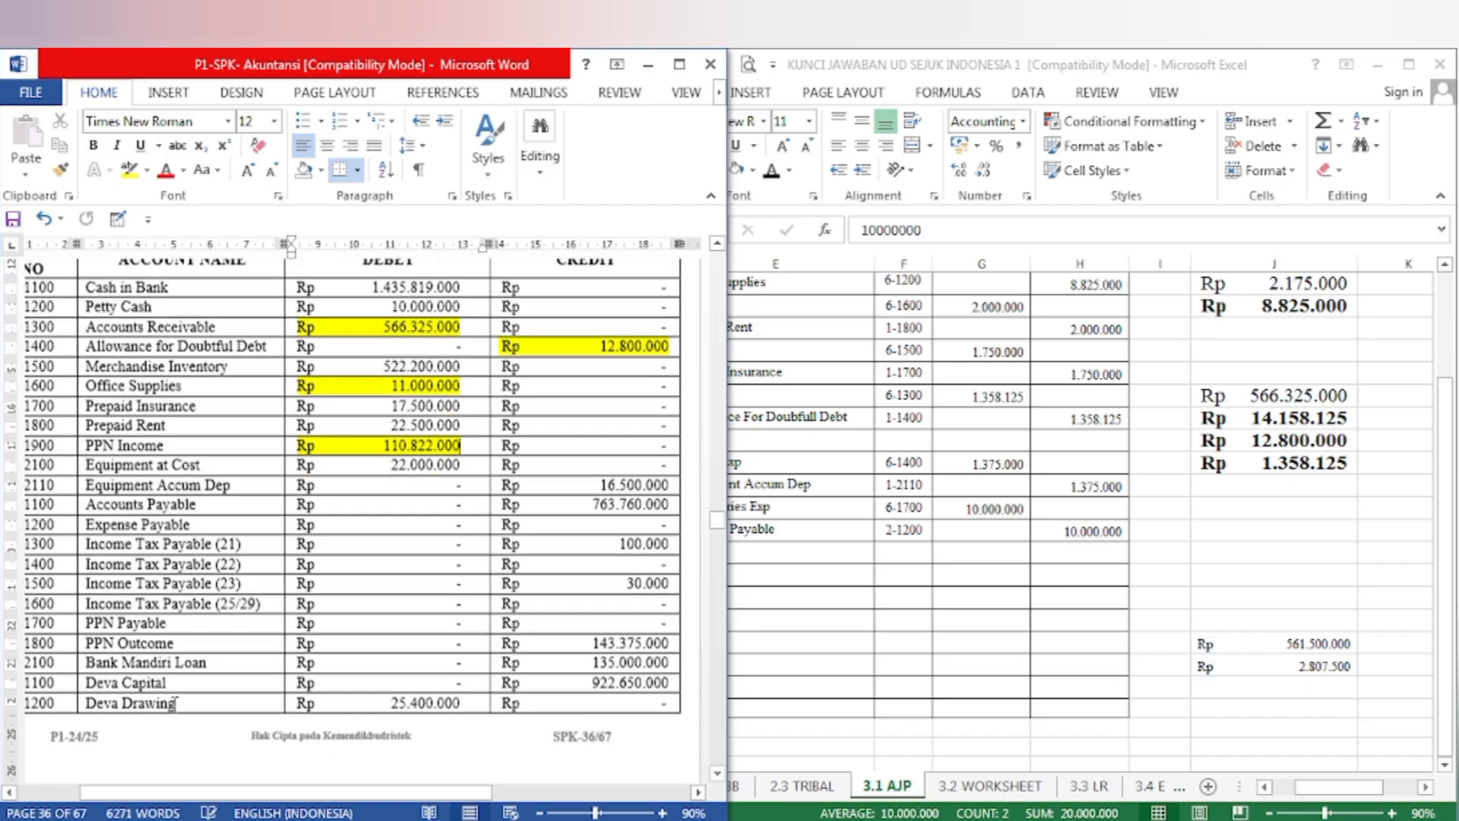
{"action": "left_click_drag", "start_coordinate": [503, 645], "coordinate": [656, 649]}
{"action": "left_click", "coordinate": [130, 169]}
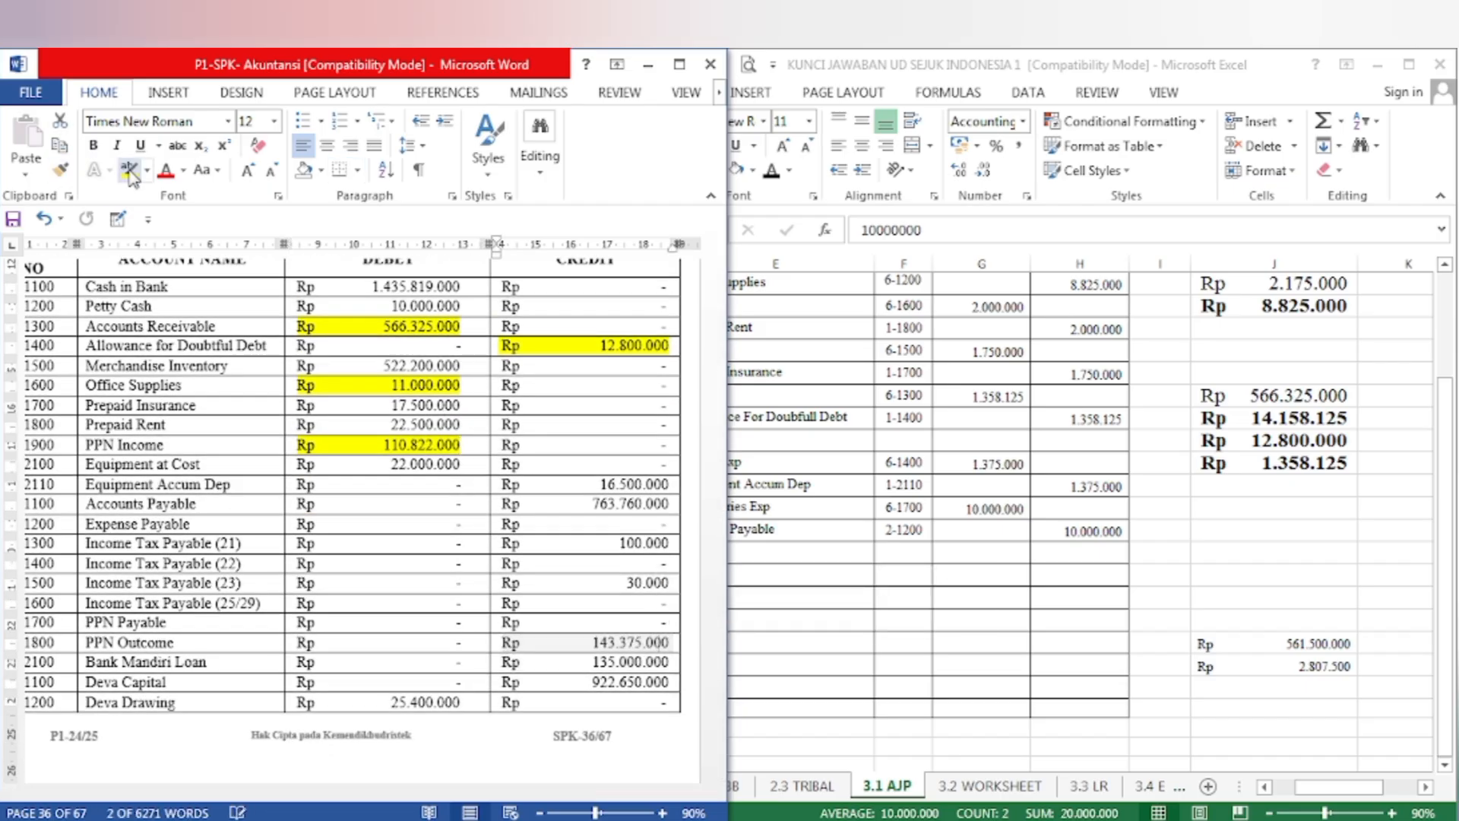
Step: In Excel, reveal the PPN Outcome, PPN Income and PPN Payable account names and refs in rows 20–22 with black font colour
{"action": "key", "text": "alt+Tab"}
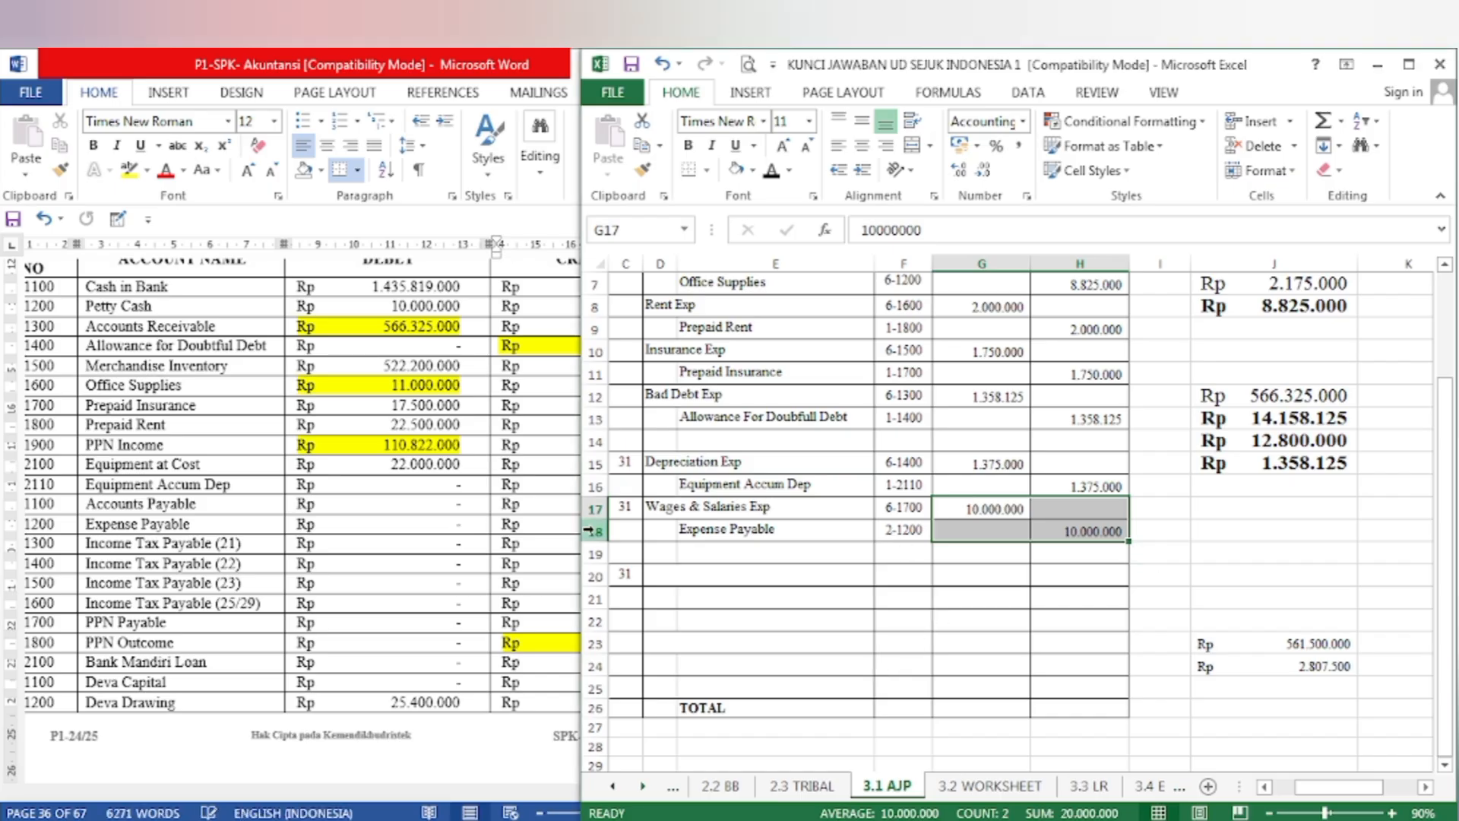
{"action": "left_click", "coordinate": [683, 585]}
{"action": "left_click_drag", "start_coordinate": [683, 585], "coordinate": [771, 617]}
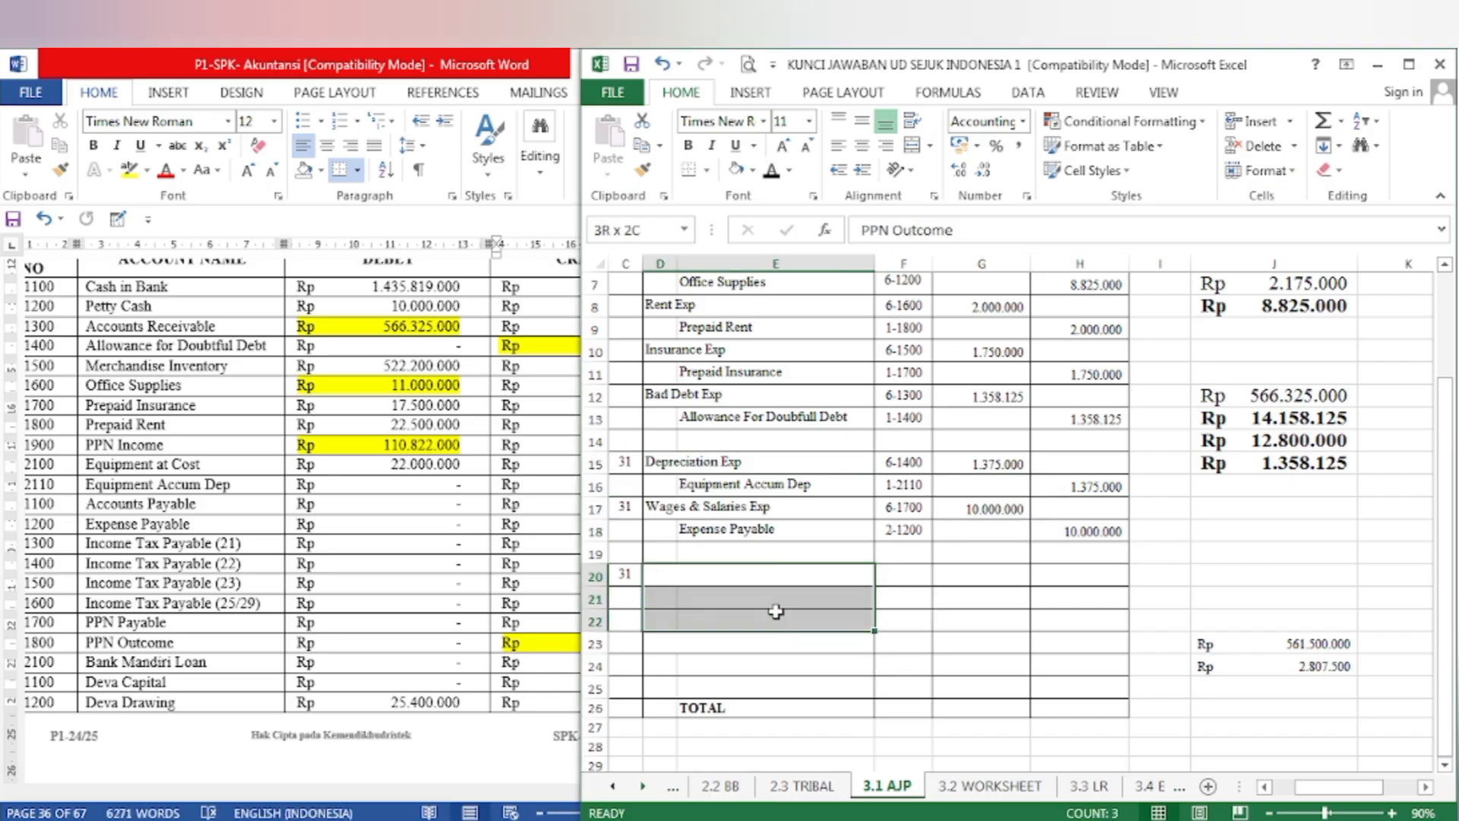
{"action": "left_click", "coordinate": [772, 172]}
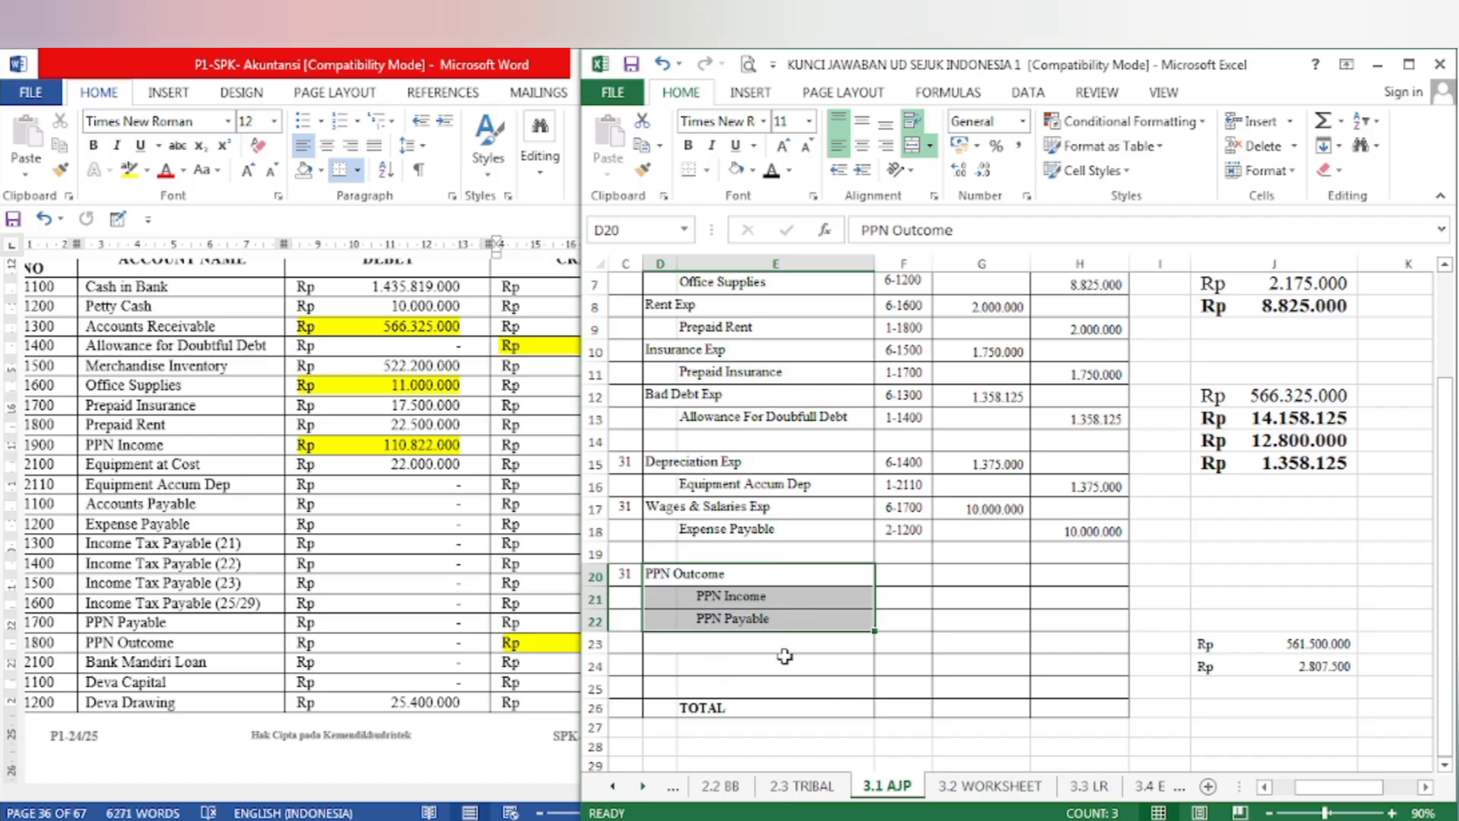
{"action": "left_click", "coordinate": [903, 574]}
{"action": "key", "text": "ctrl+v"}
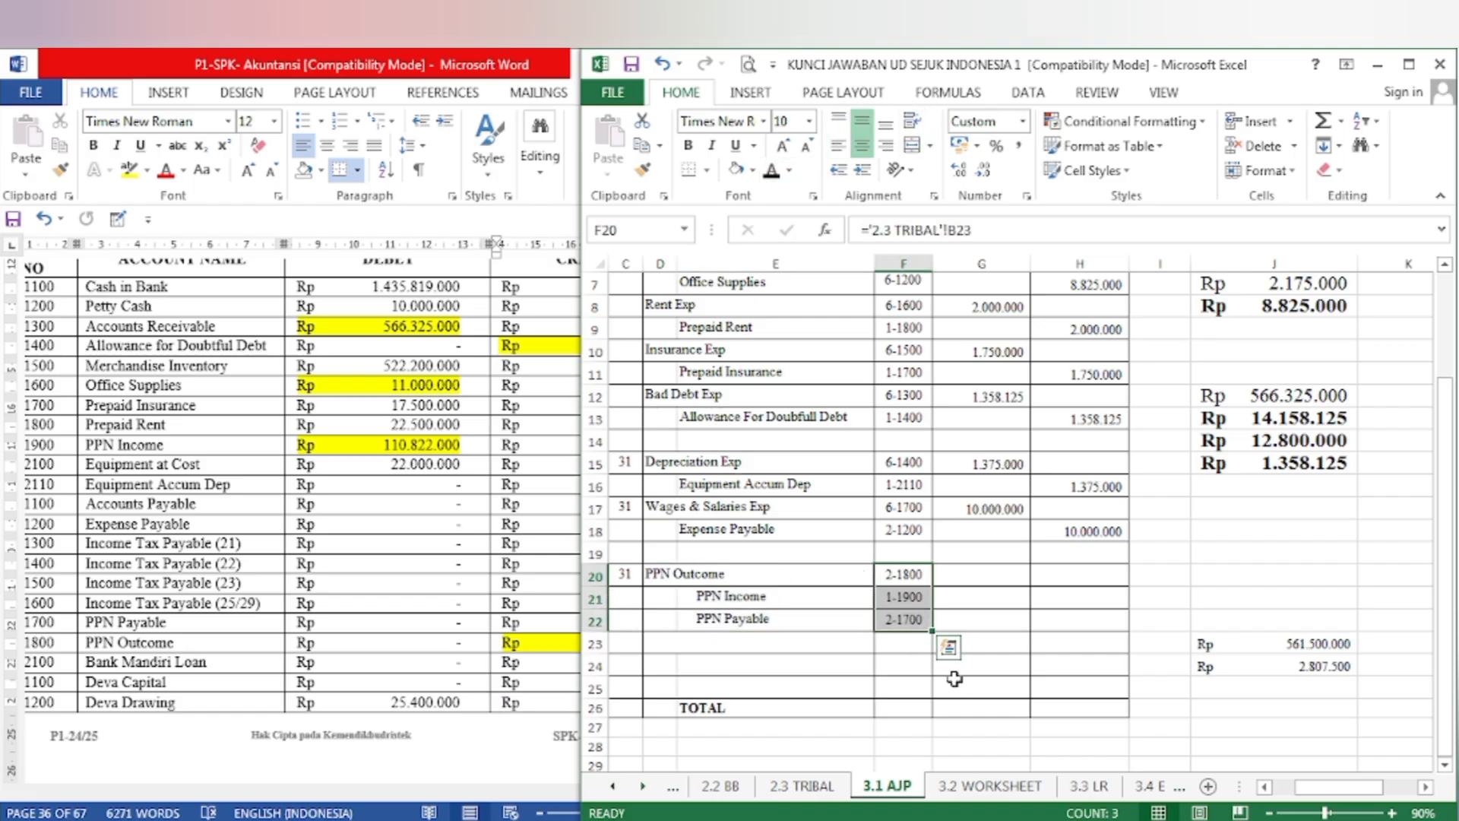
Step: Check the highlighted PPN balances in Word, and reveal the PPN Outcome debit amount in Excel cell G20 with black font colour
{"action": "left_click", "coordinate": [1034, 586]}
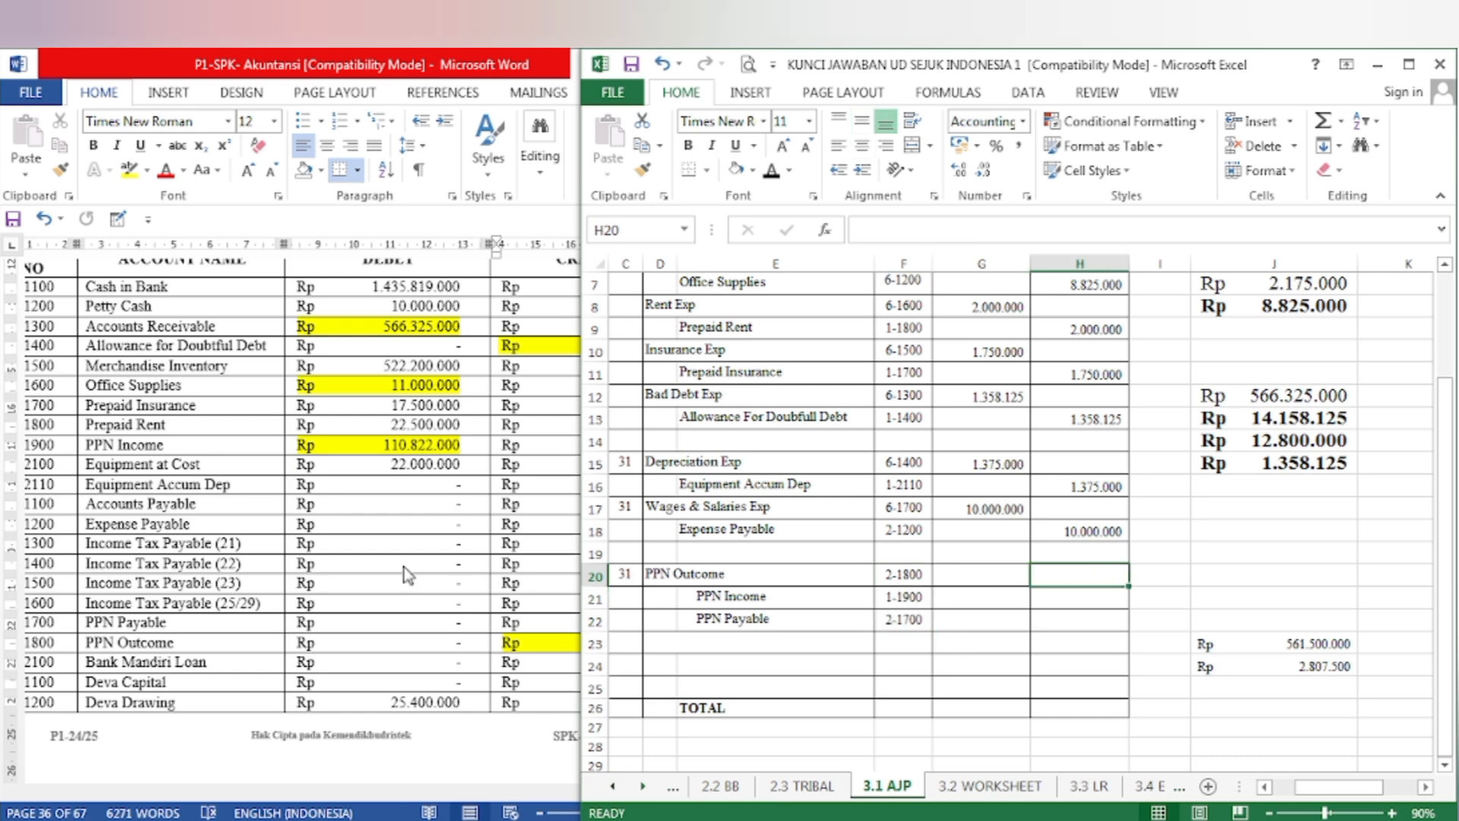
{"action": "left_click", "coordinate": [388, 538]}
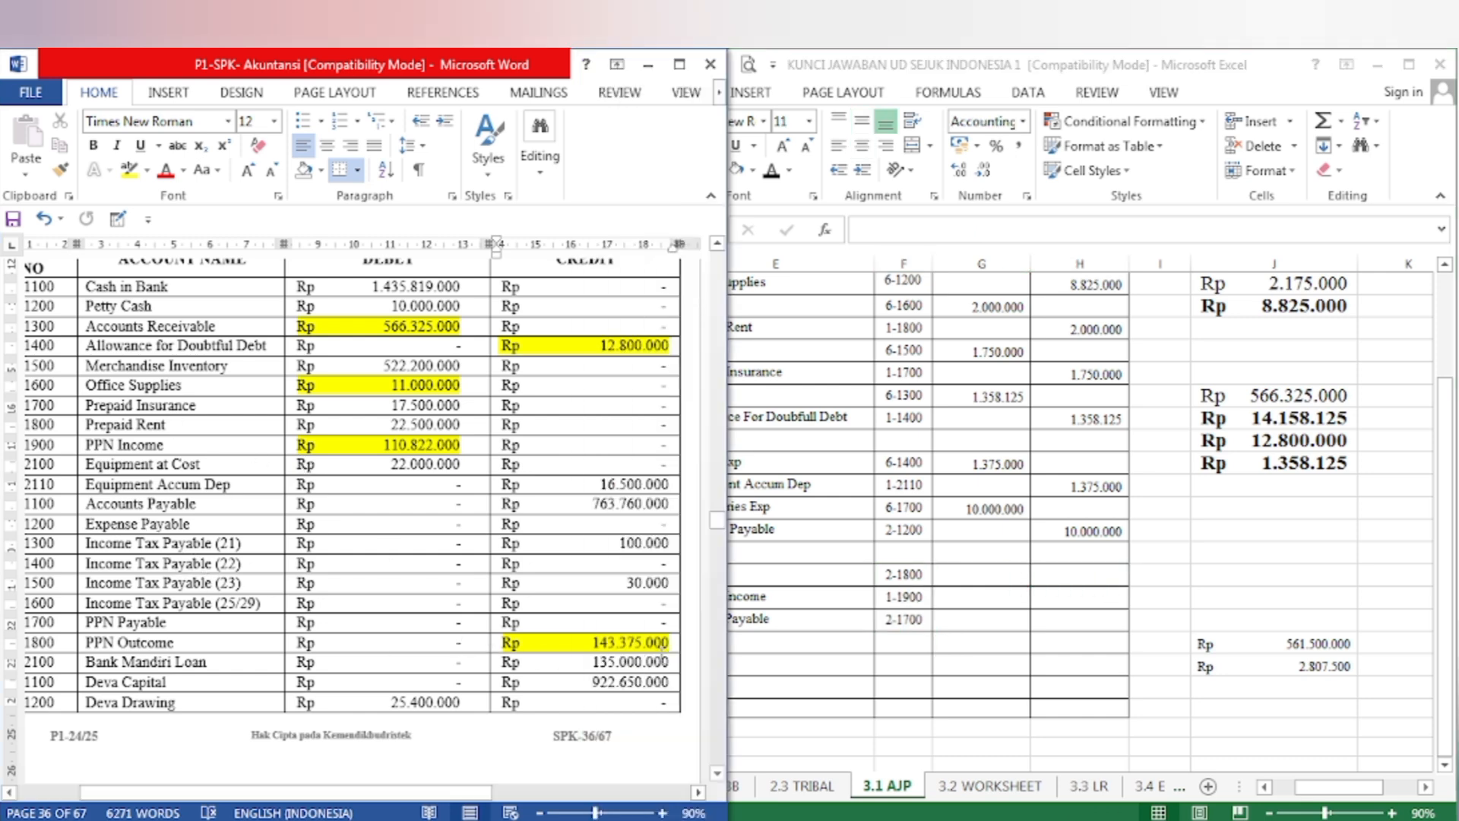
{"action": "left_click", "coordinate": [1040, 607]}
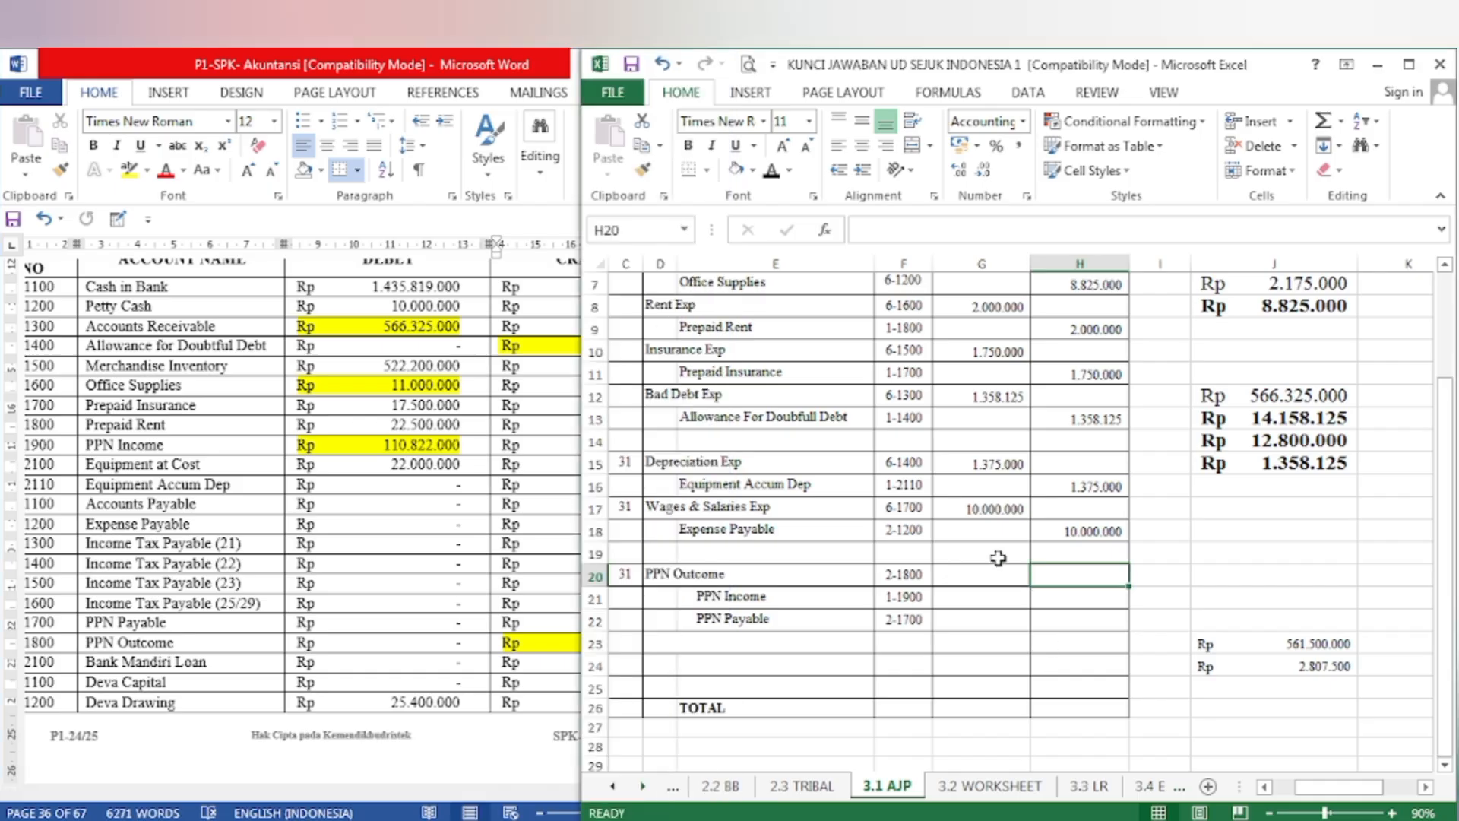
{"action": "left_click", "coordinate": [1000, 596]}
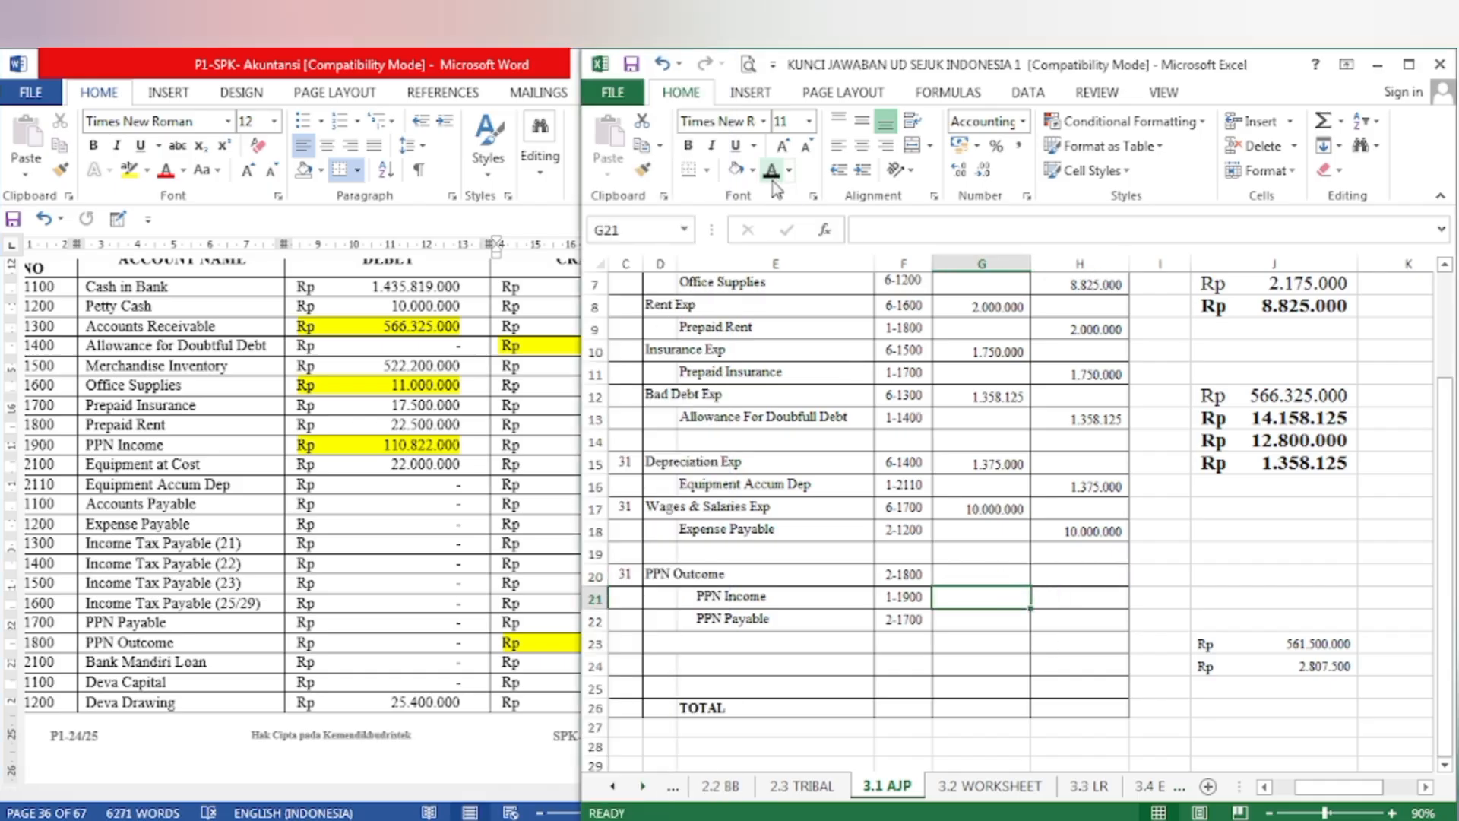
{"action": "left_click", "coordinate": [984, 576]}
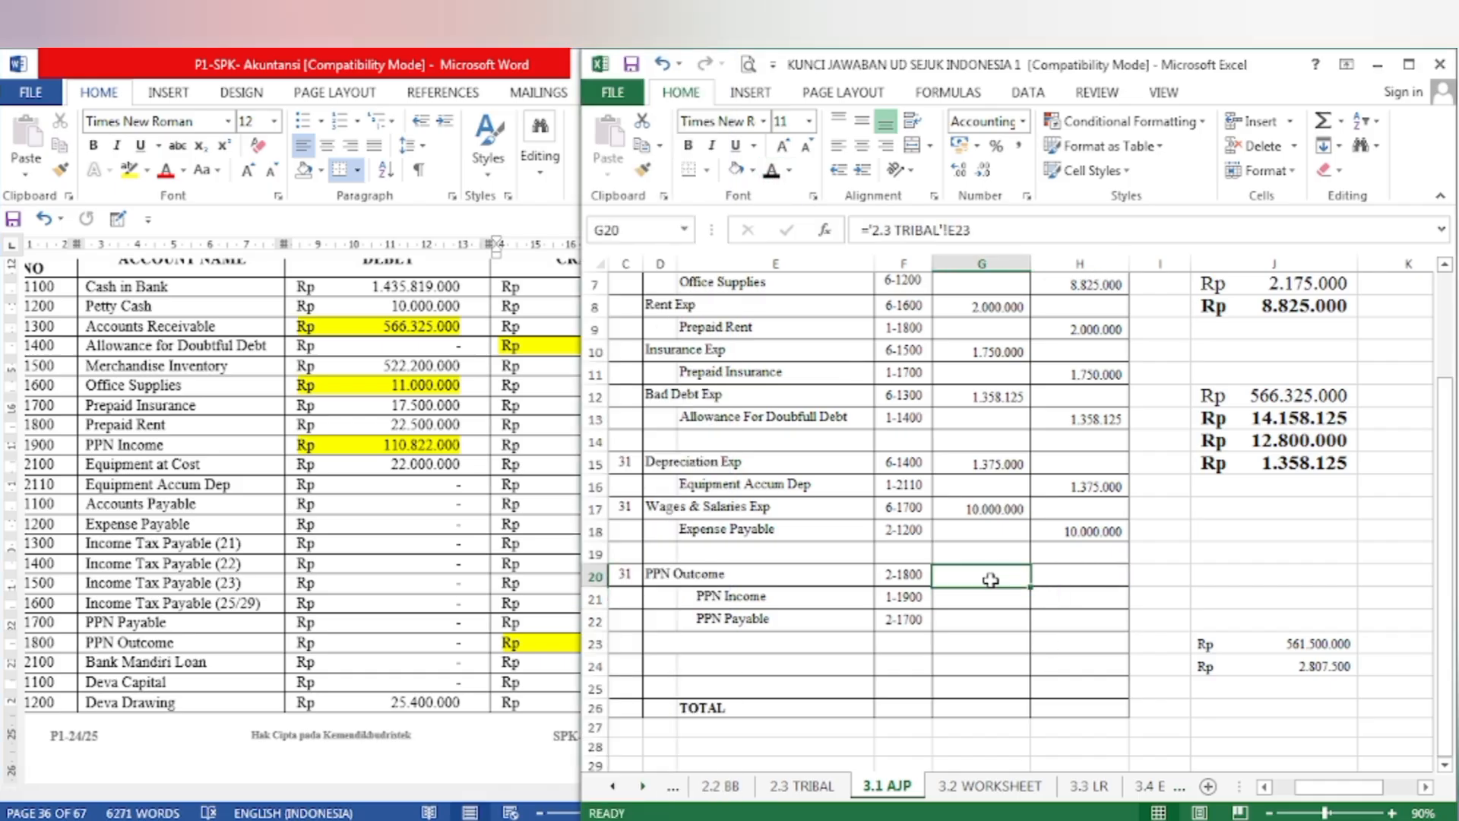
{"action": "left_click", "coordinate": [771, 168]}
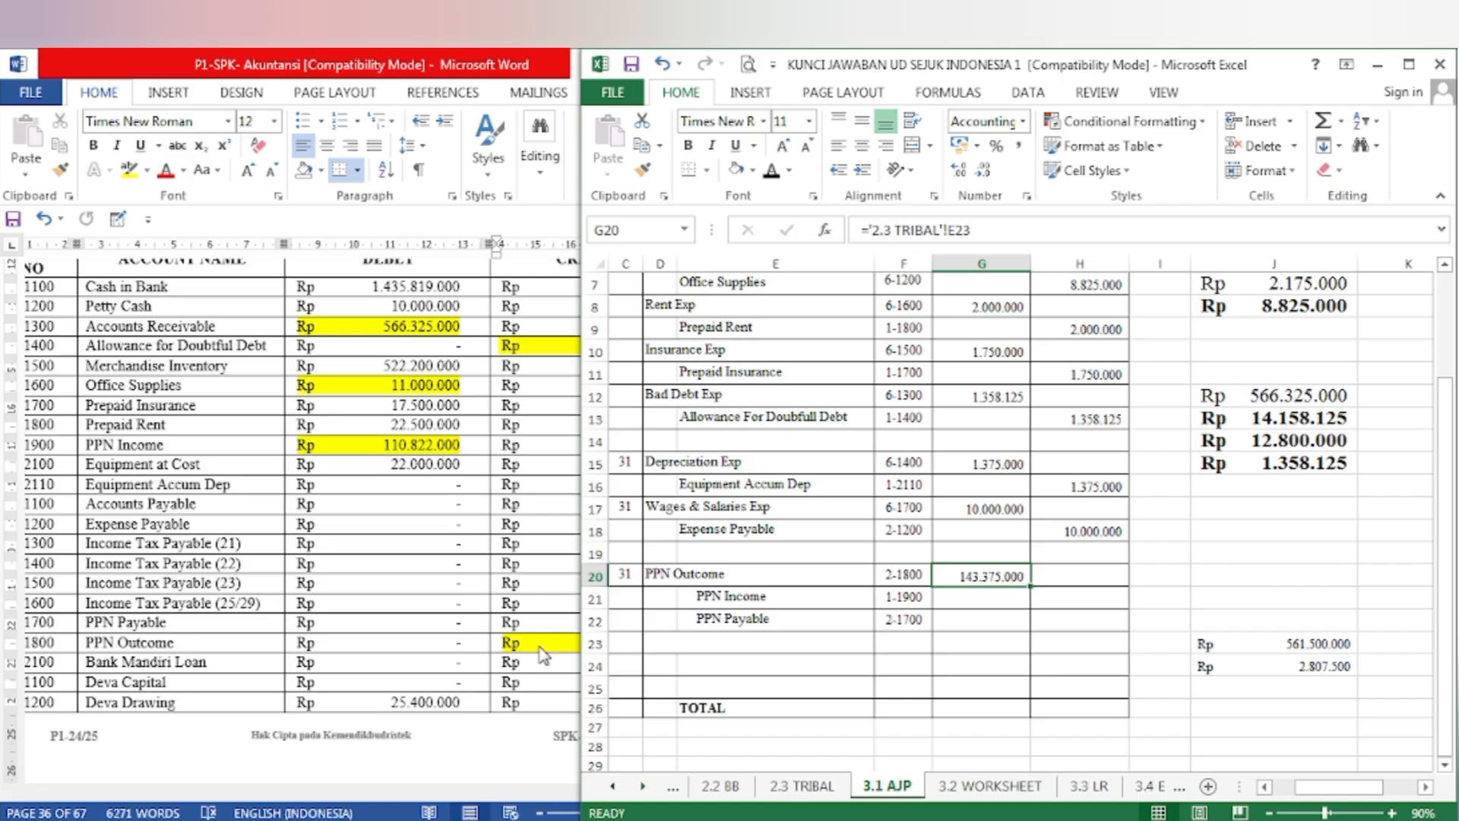
Step: Compare with the Word trial balance, and reveal the PPN Income and PPN Payable credit amounts in Excel cells H21 and H22 with black font colour
{"action": "left_click", "coordinate": [485, 652]}
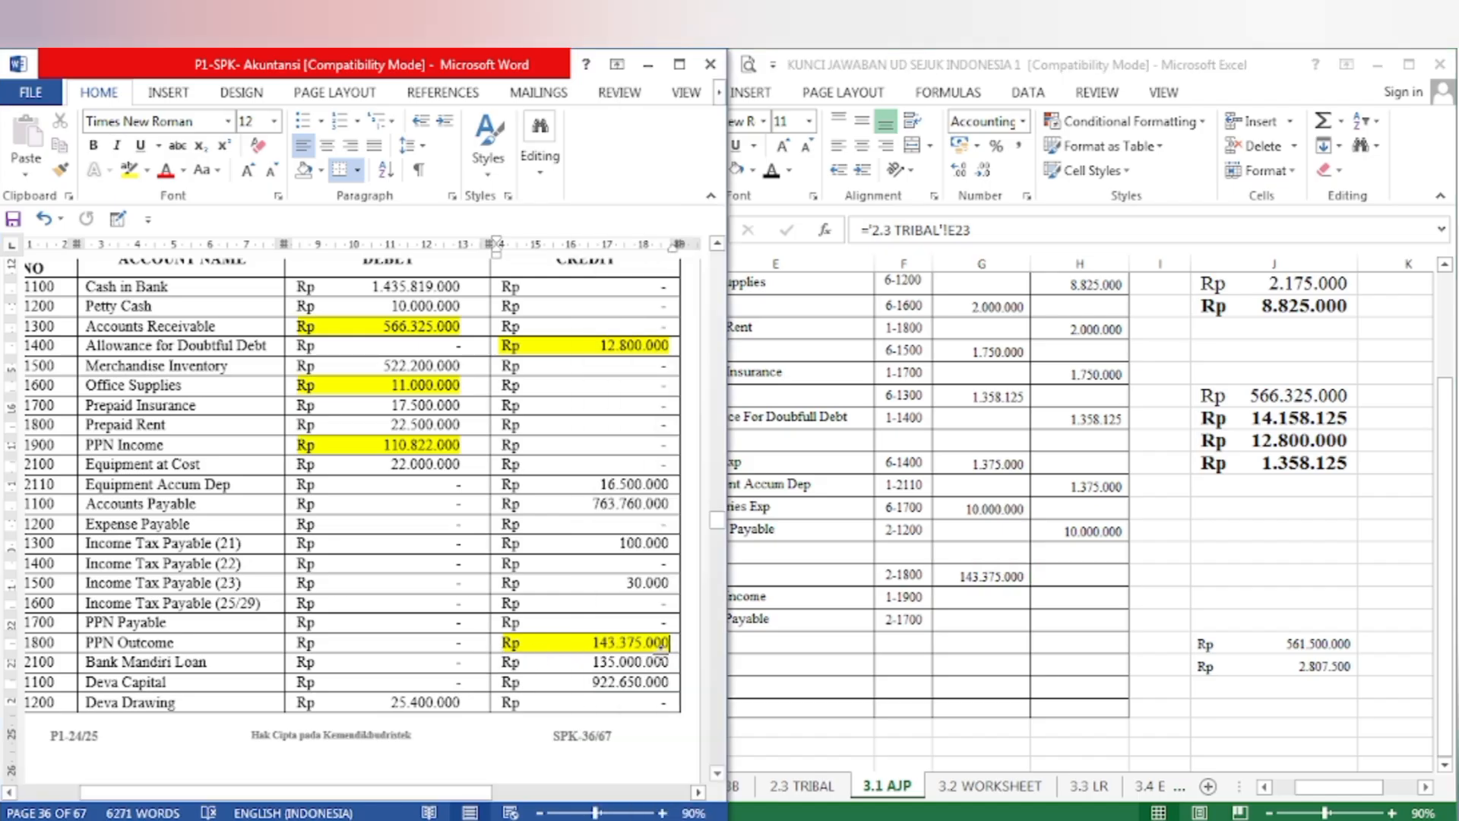
{"action": "left_click", "coordinate": [919, 643]}
{"action": "left_click", "coordinate": [489, 586]}
{"action": "left_click", "coordinate": [1044, 608]}
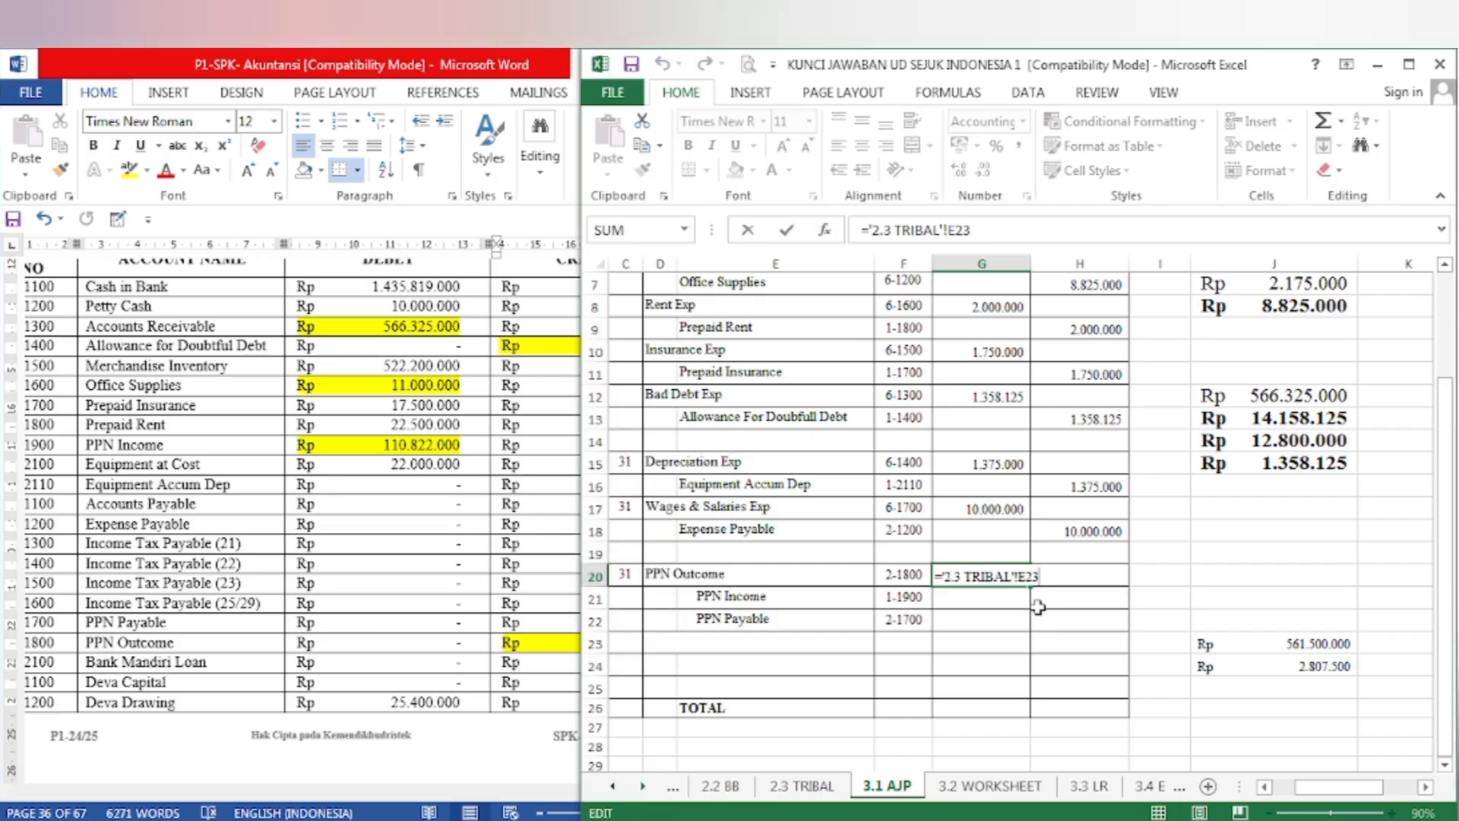
{"action": "key", "text": "Return"}
{"action": "left_click", "coordinate": [1050, 602]}
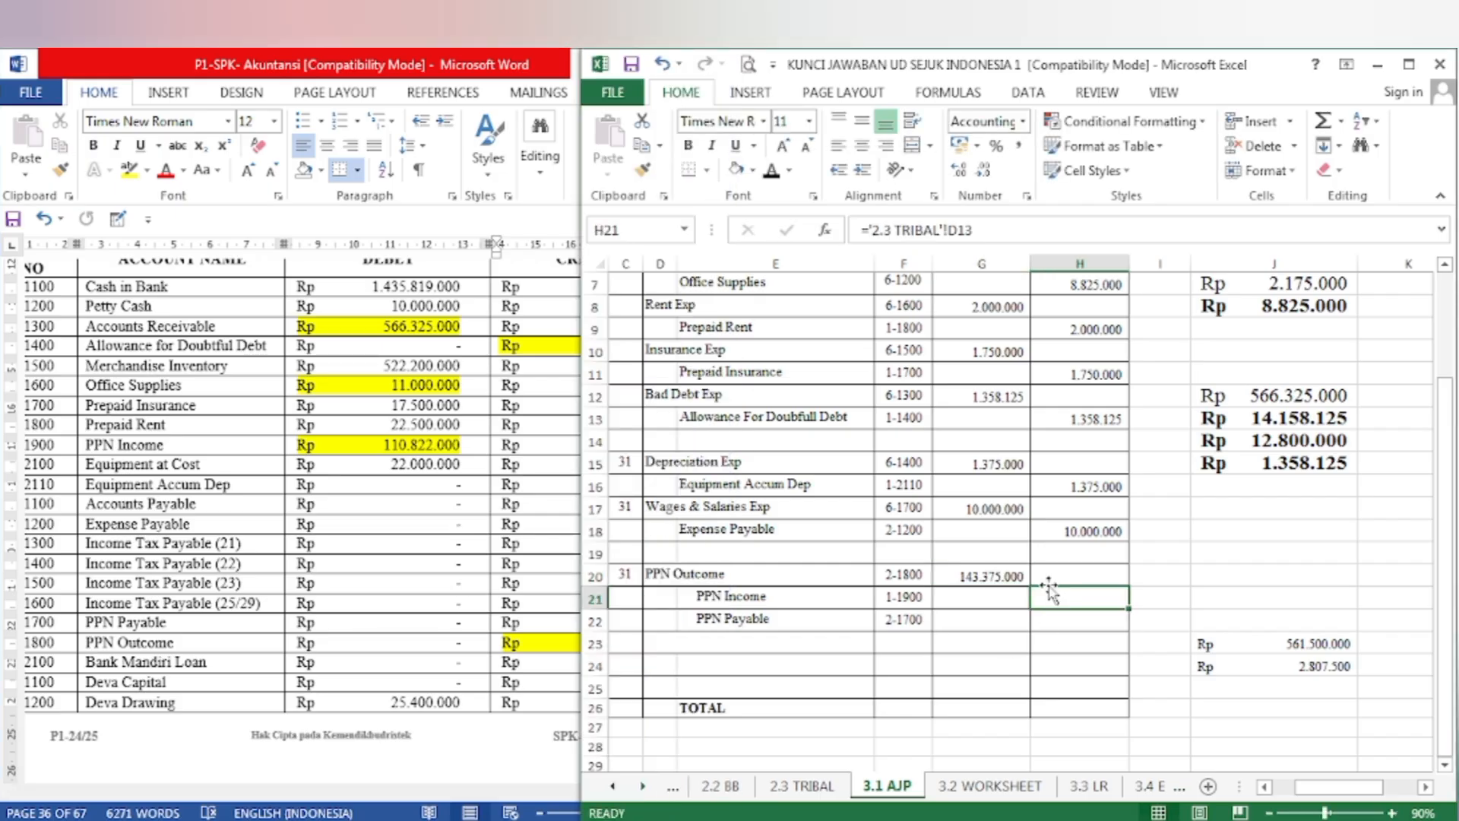
{"action": "left_click", "coordinate": [775, 174]}
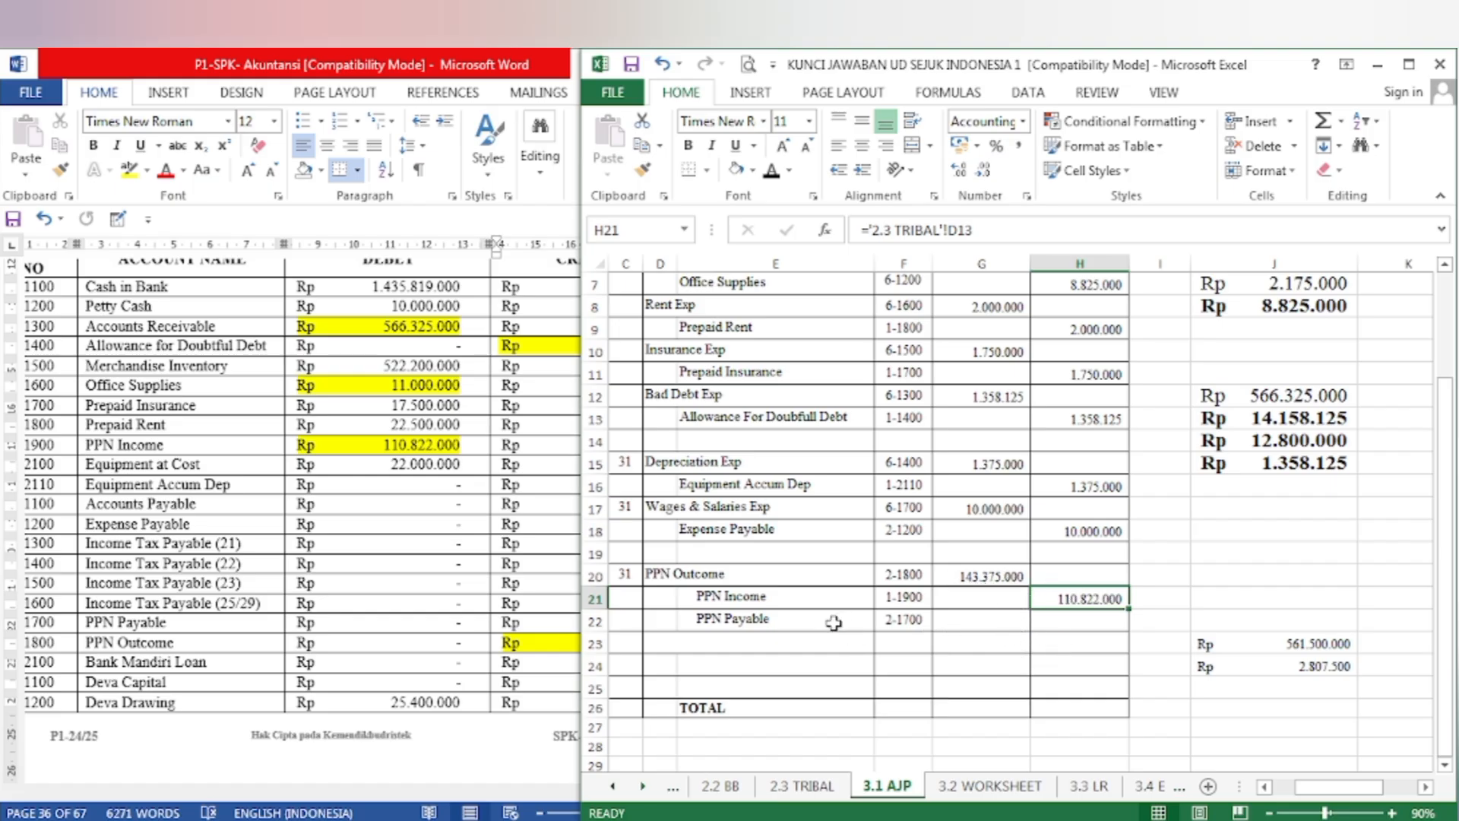
{"action": "left_click", "coordinate": [1092, 631]}
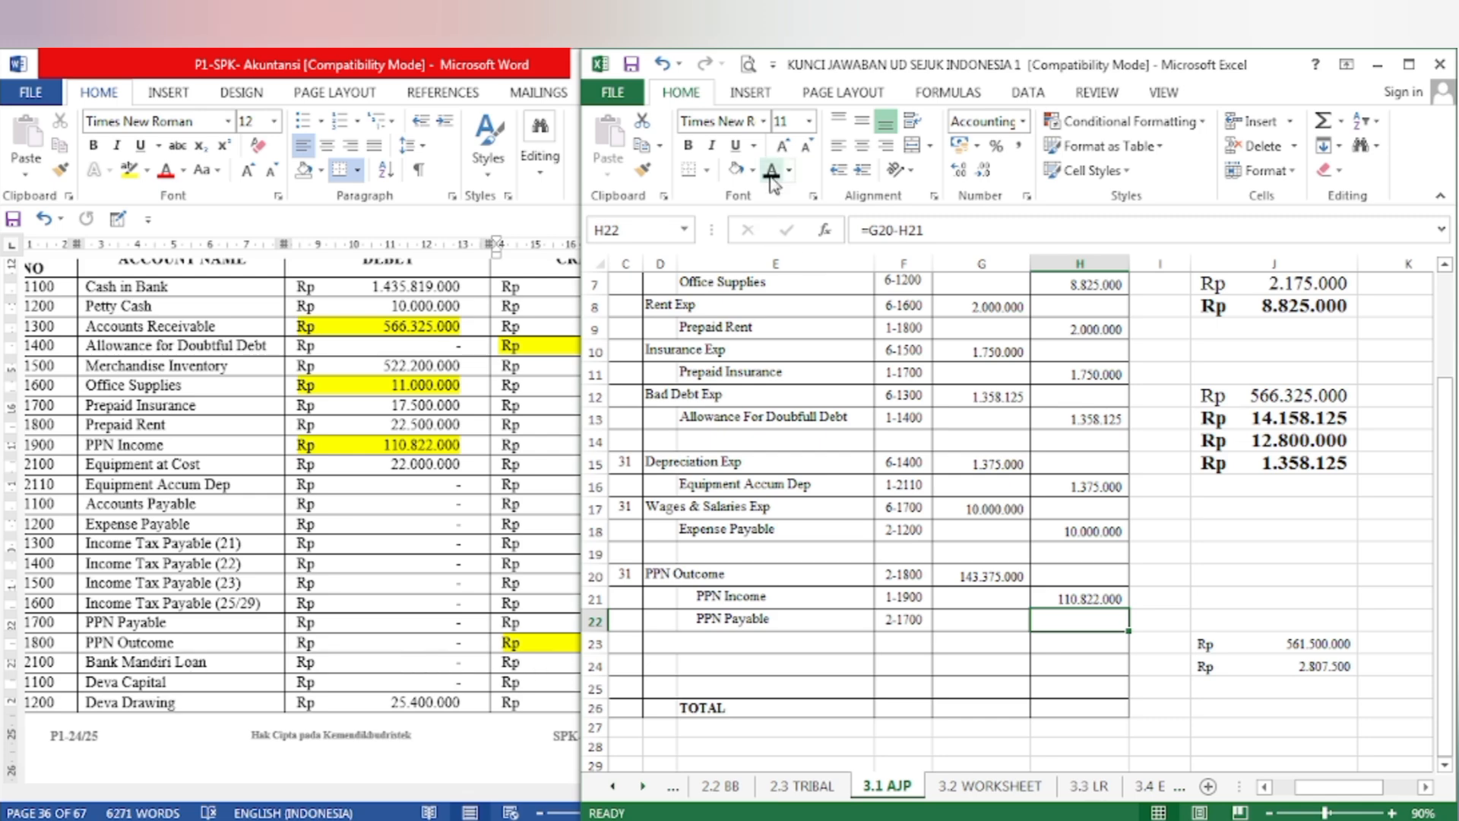
Step: In item 8 of Word memo BM12-3, highlight "0,5 % dari peredaran bruto" and the turnover amount "Rp 561.500.000" in yellow
{"action": "left_click", "coordinate": [467, 706]}
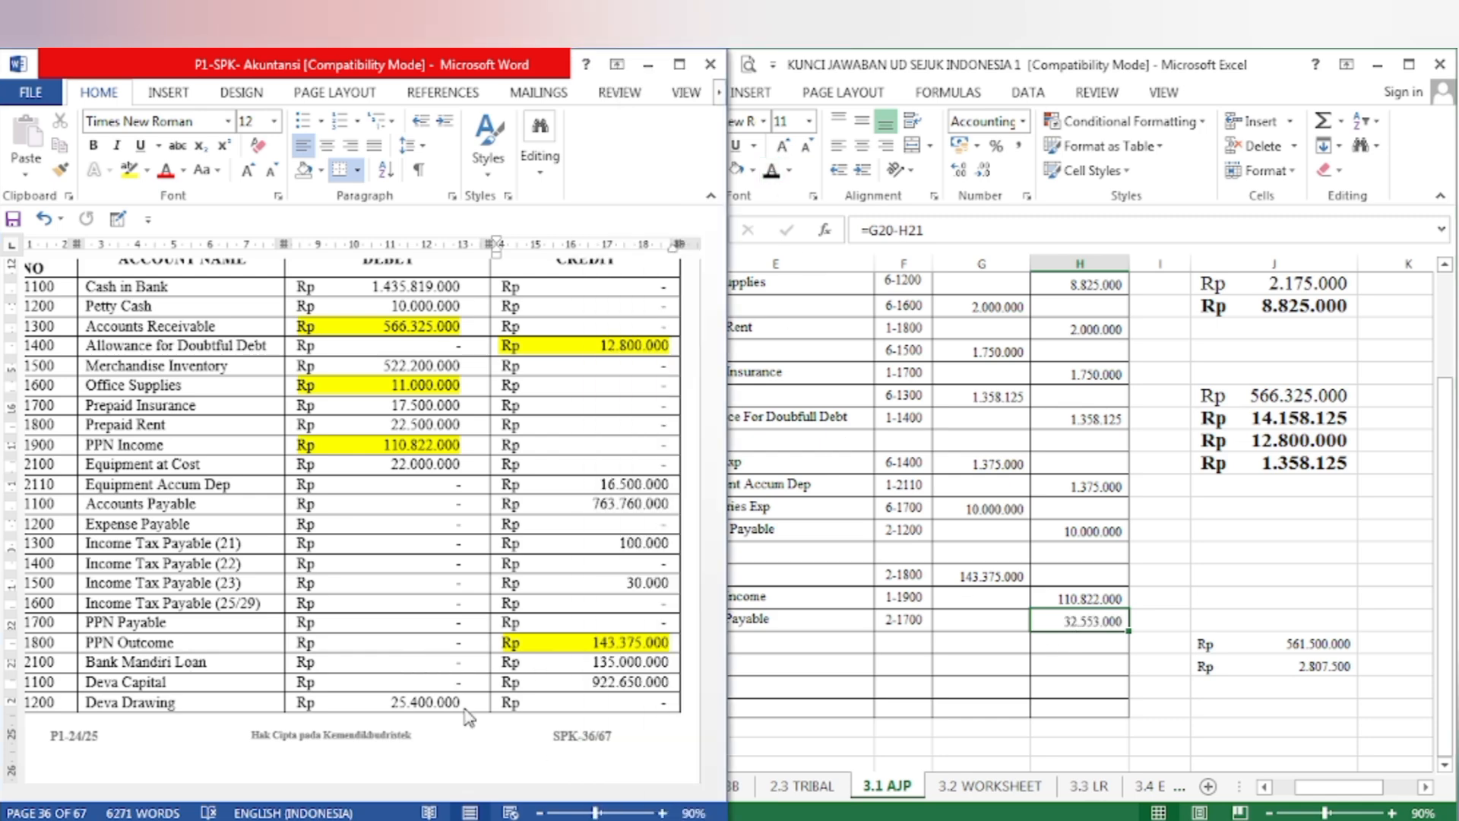
{"action": "scroll", "coordinate": [467, 705], "scroll_direction": "down", "scroll_amount": 3}
{"action": "scroll", "coordinate": [466, 706], "scroll_direction": "down", "scroll_amount": 10}
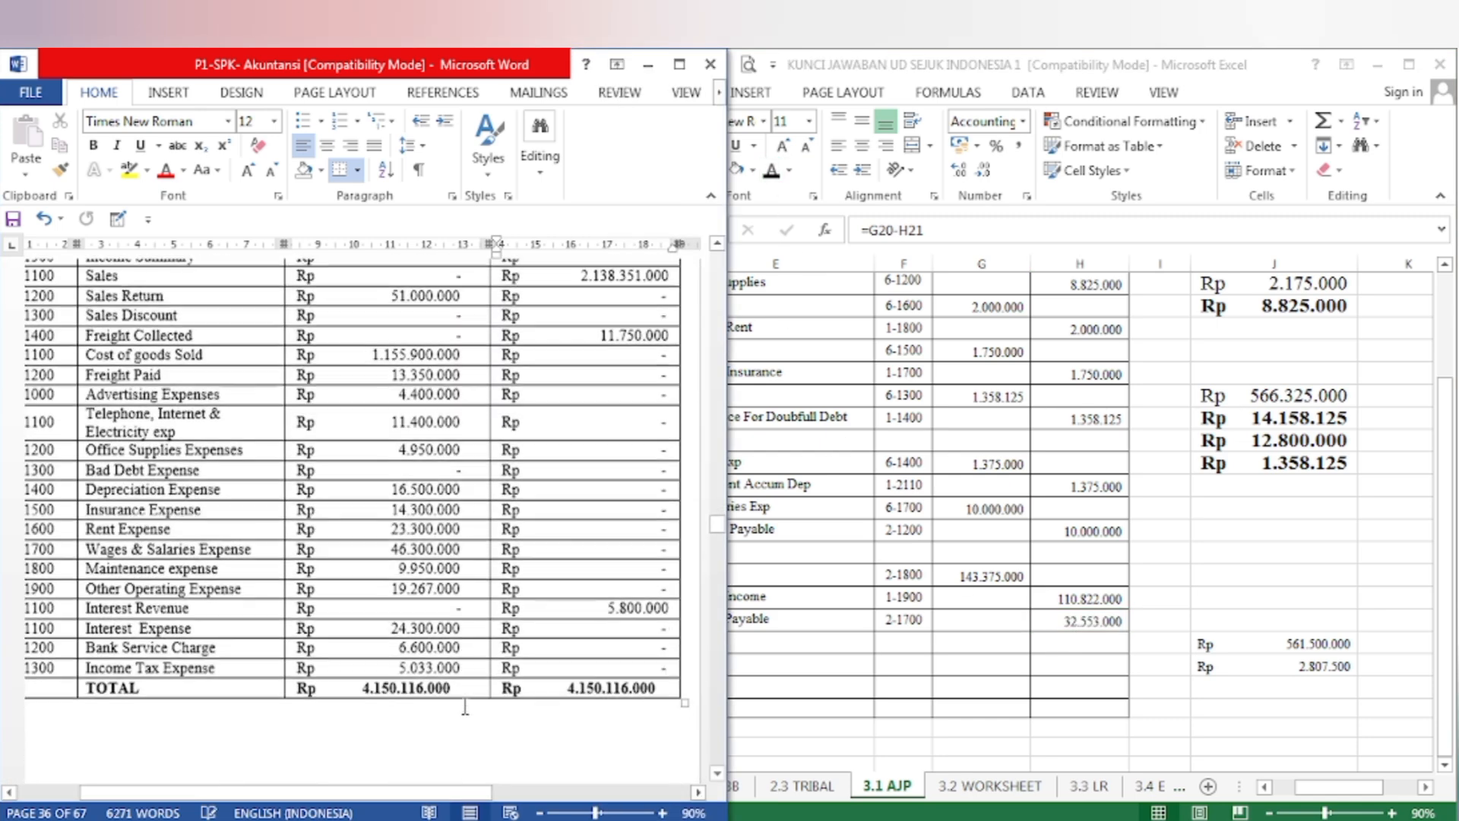
{"action": "scroll", "coordinate": [462, 708], "scroll_direction": "down", "scroll_amount": 12}
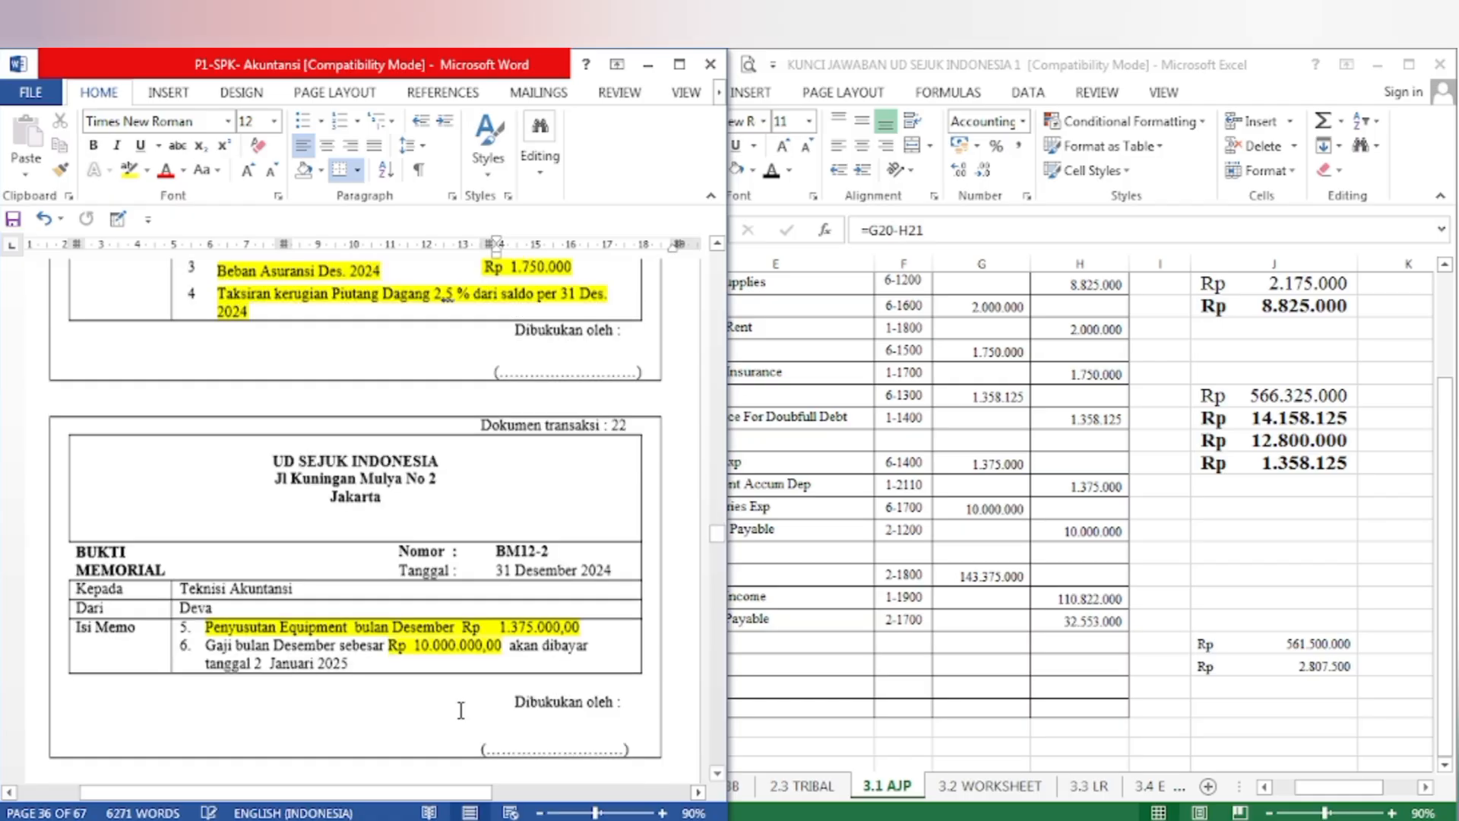
{"action": "scroll", "coordinate": [460, 711], "scroll_direction": "down", "scroll_amount": 5}
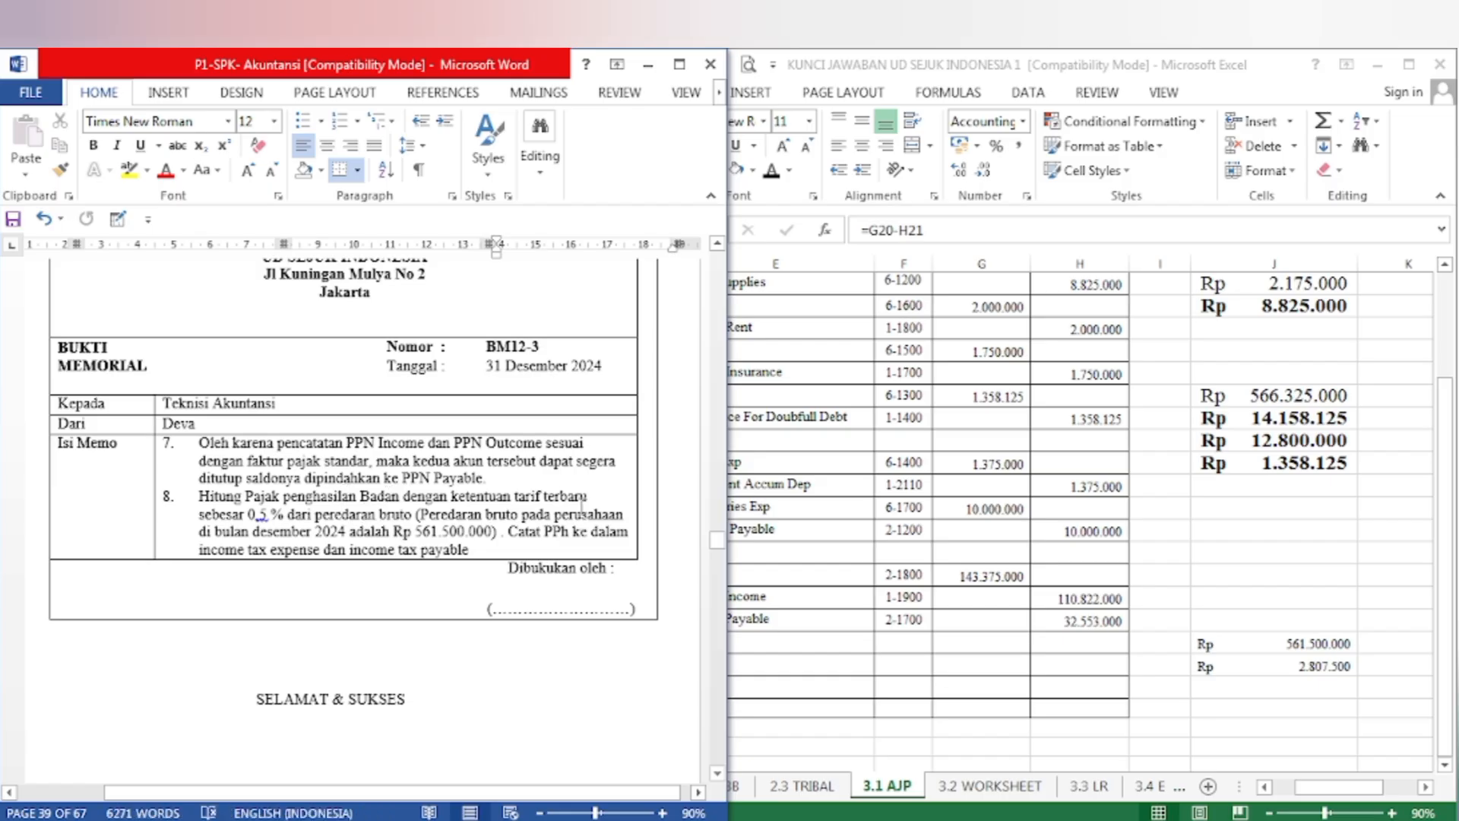
{"action": "left_click_drag", "start_coordinate": [249, 517], "coordinate": [399, 521]}
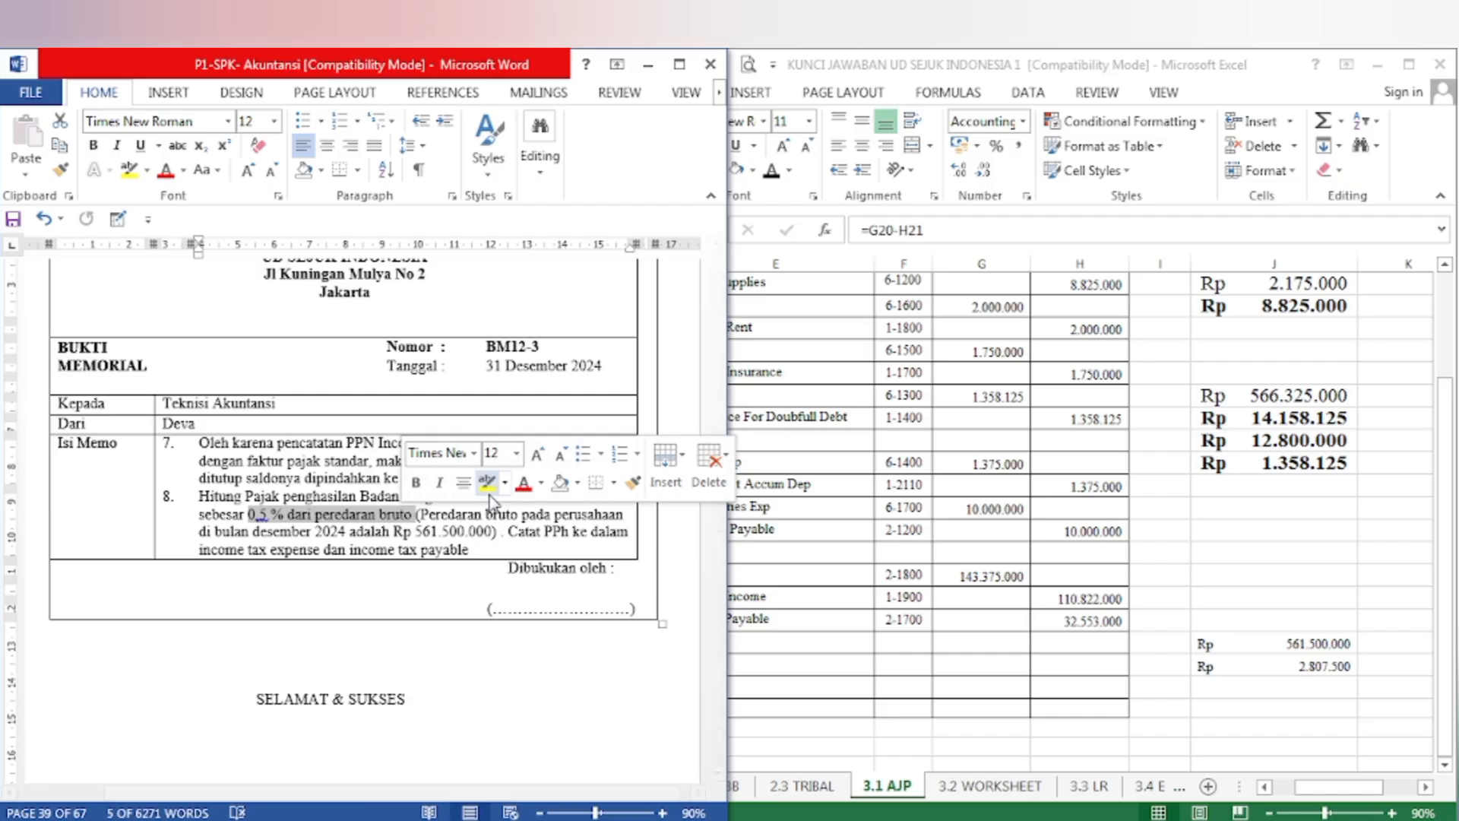
{"action": "left_click", "coordinate": [491, 484]}
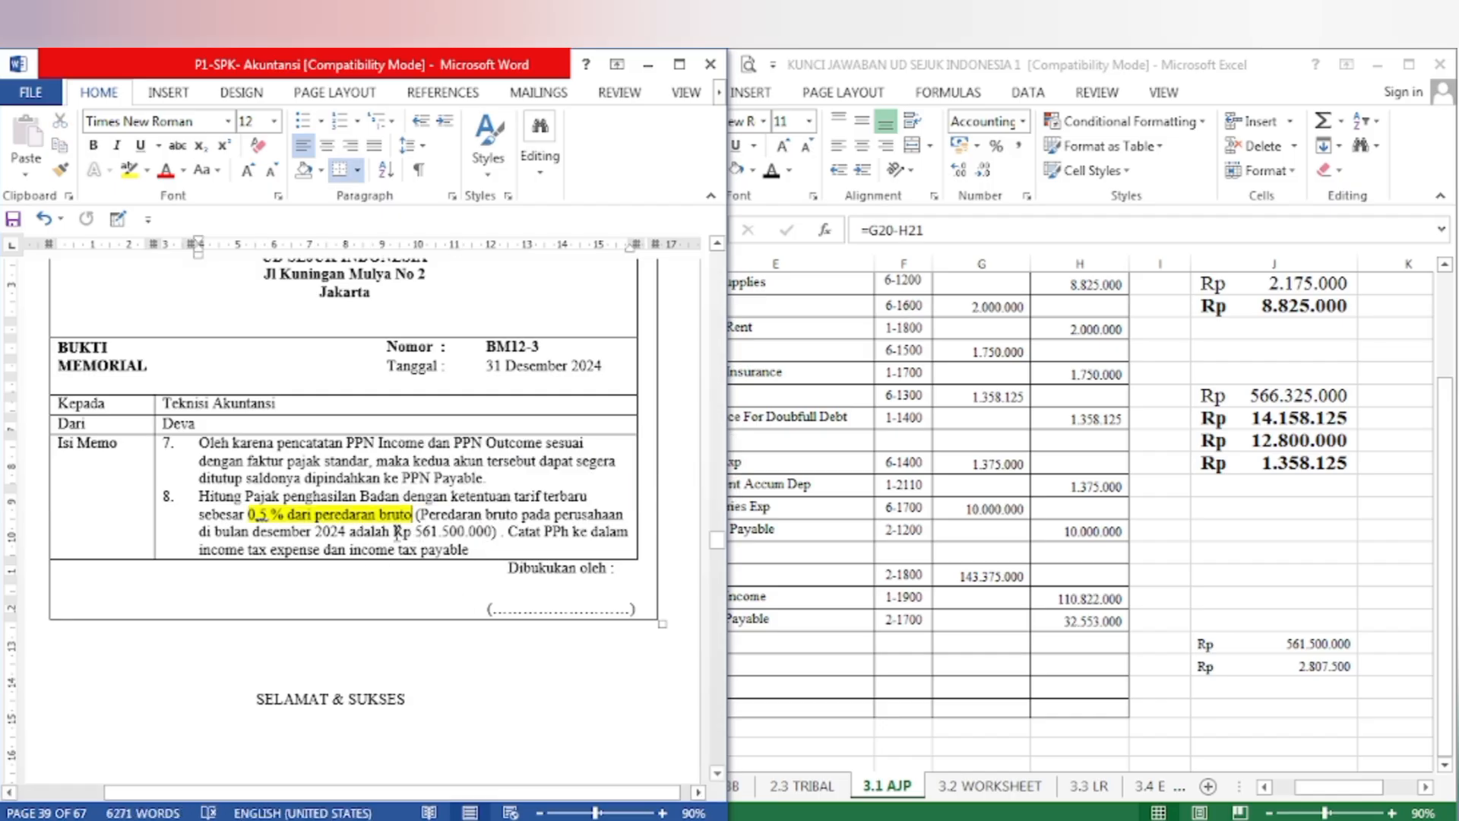
{"action": "left_click_drag", "start_coordinate": [396, 531], "coordinate": [494, 532]}
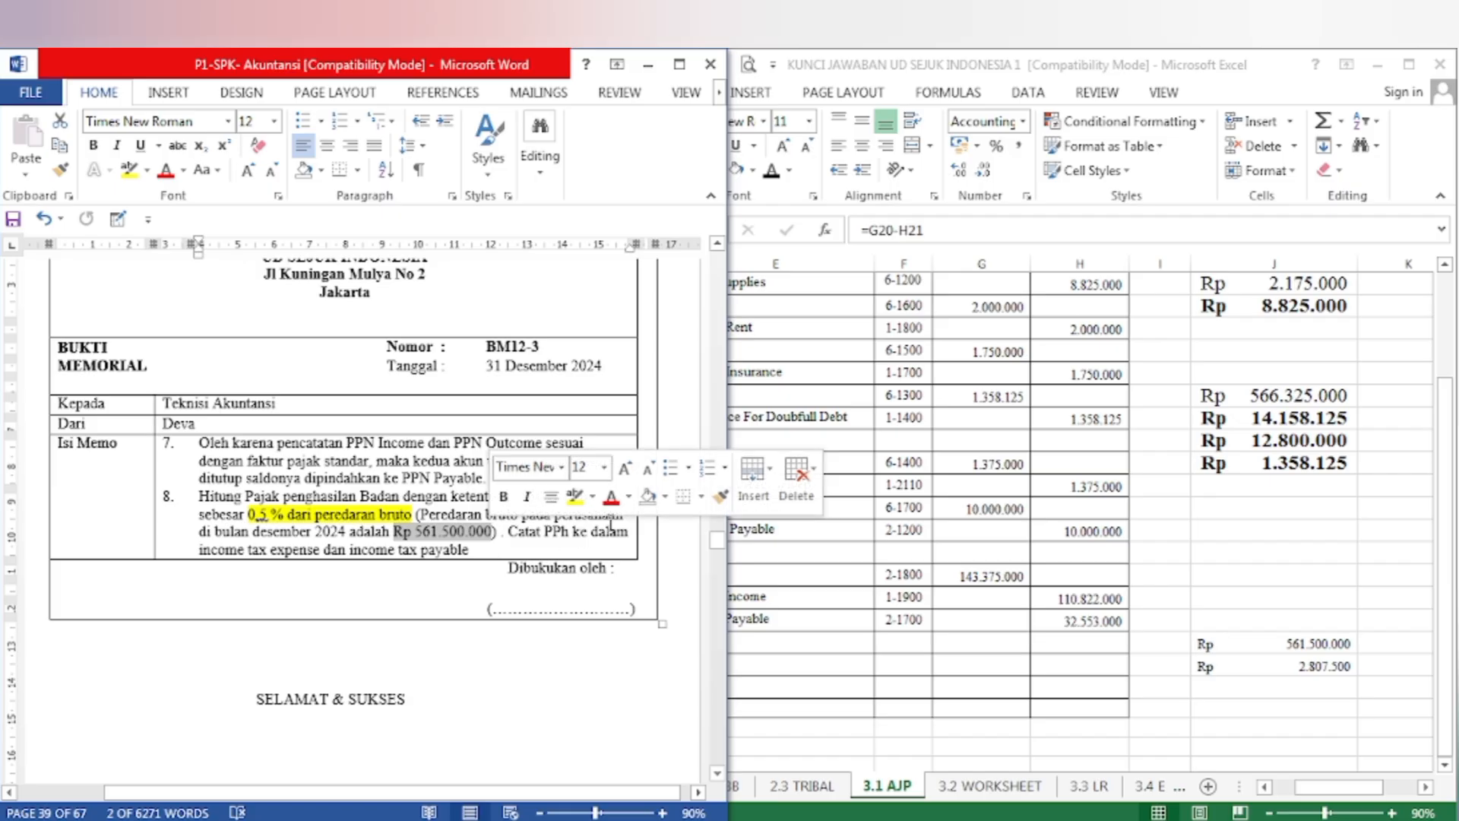
{"action": "left_click", "coordinate": [576, 502]}
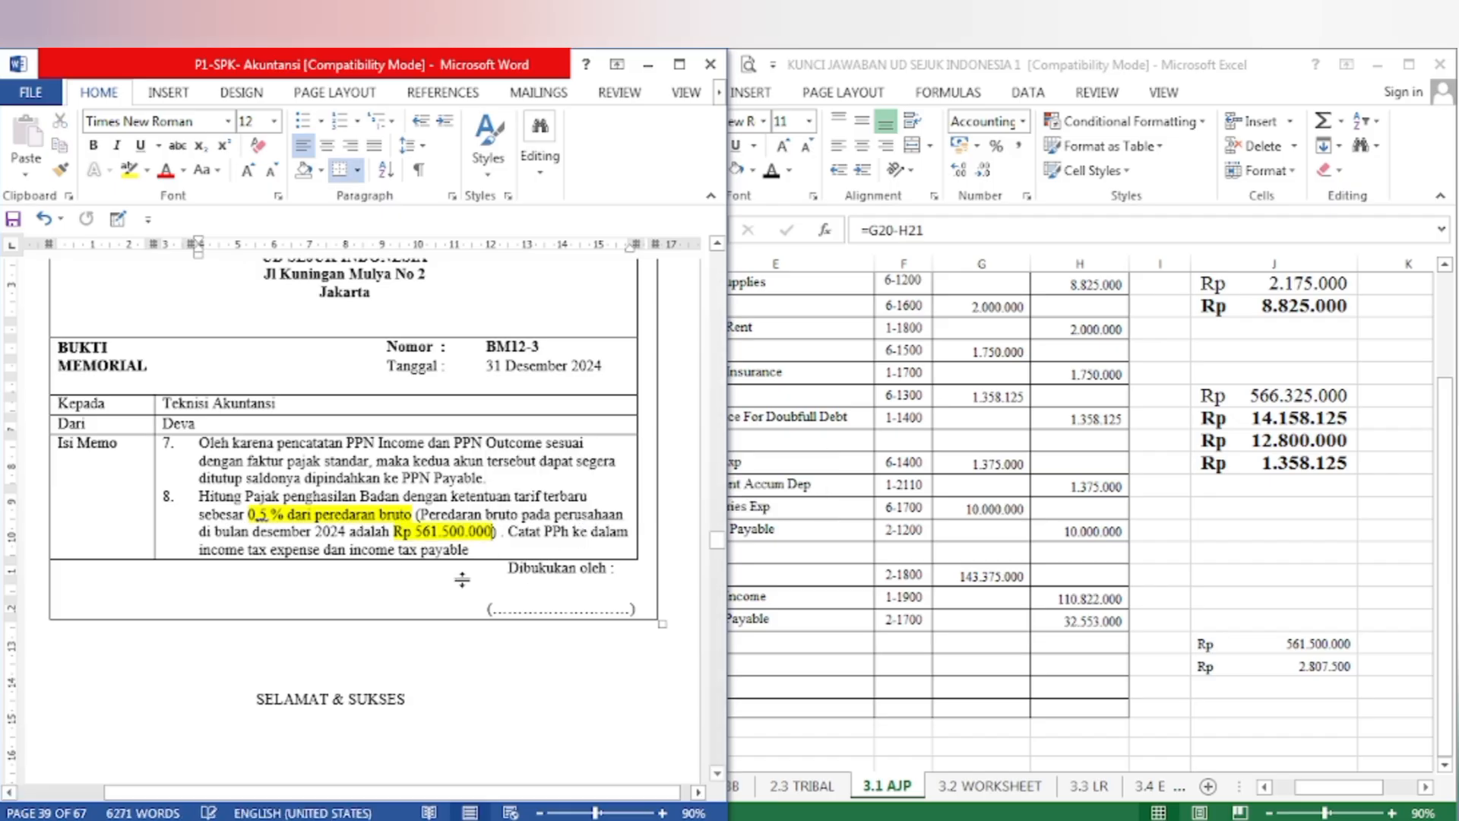
Step: In Excel, set the font size of the gross turnover amount in cell J23 to 18
{"action": "left_click", "coordinate": [924, 656]}
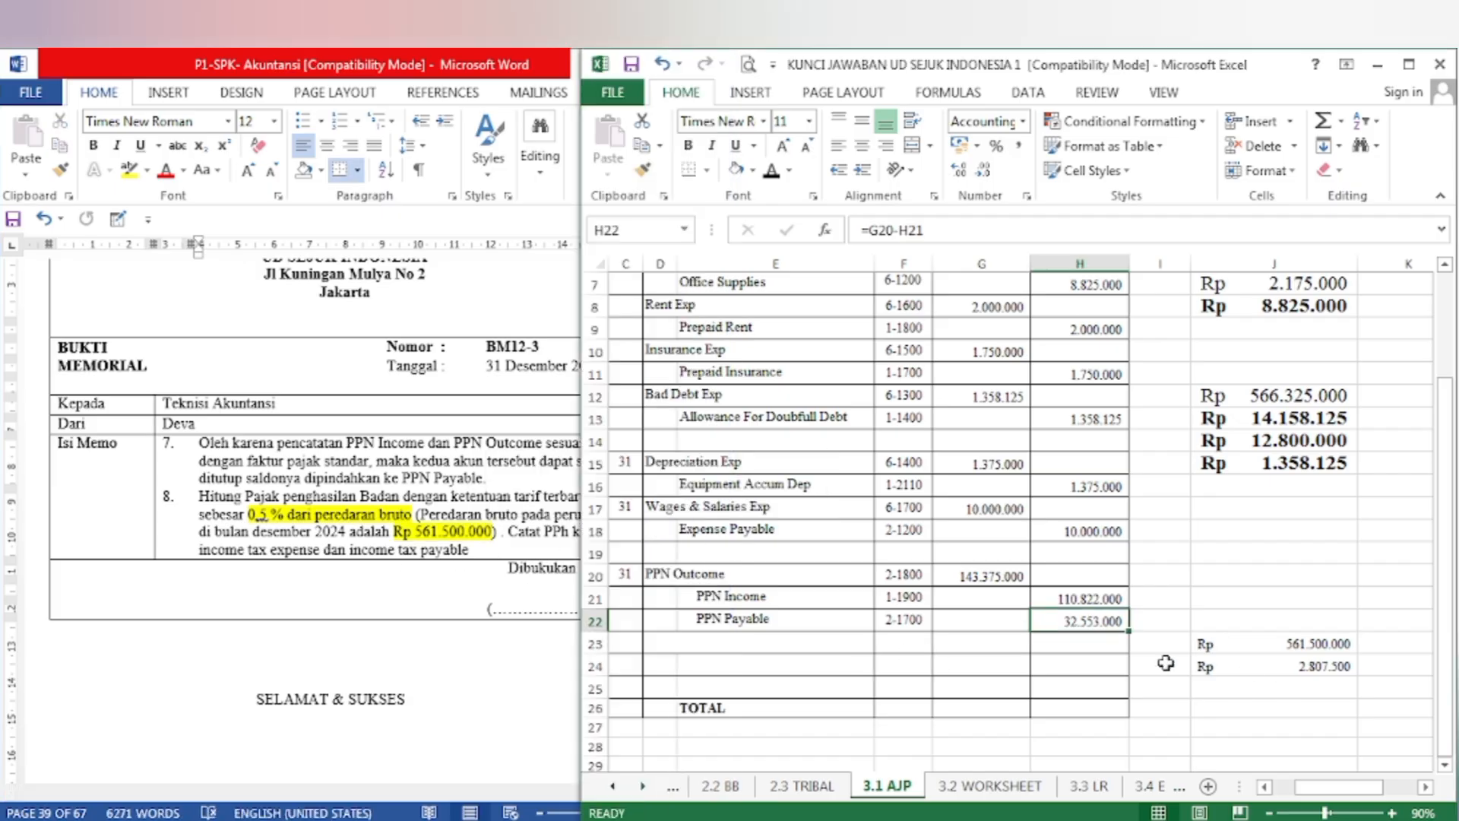
{"action": "left_click", "coordinate": [1294, 647]}
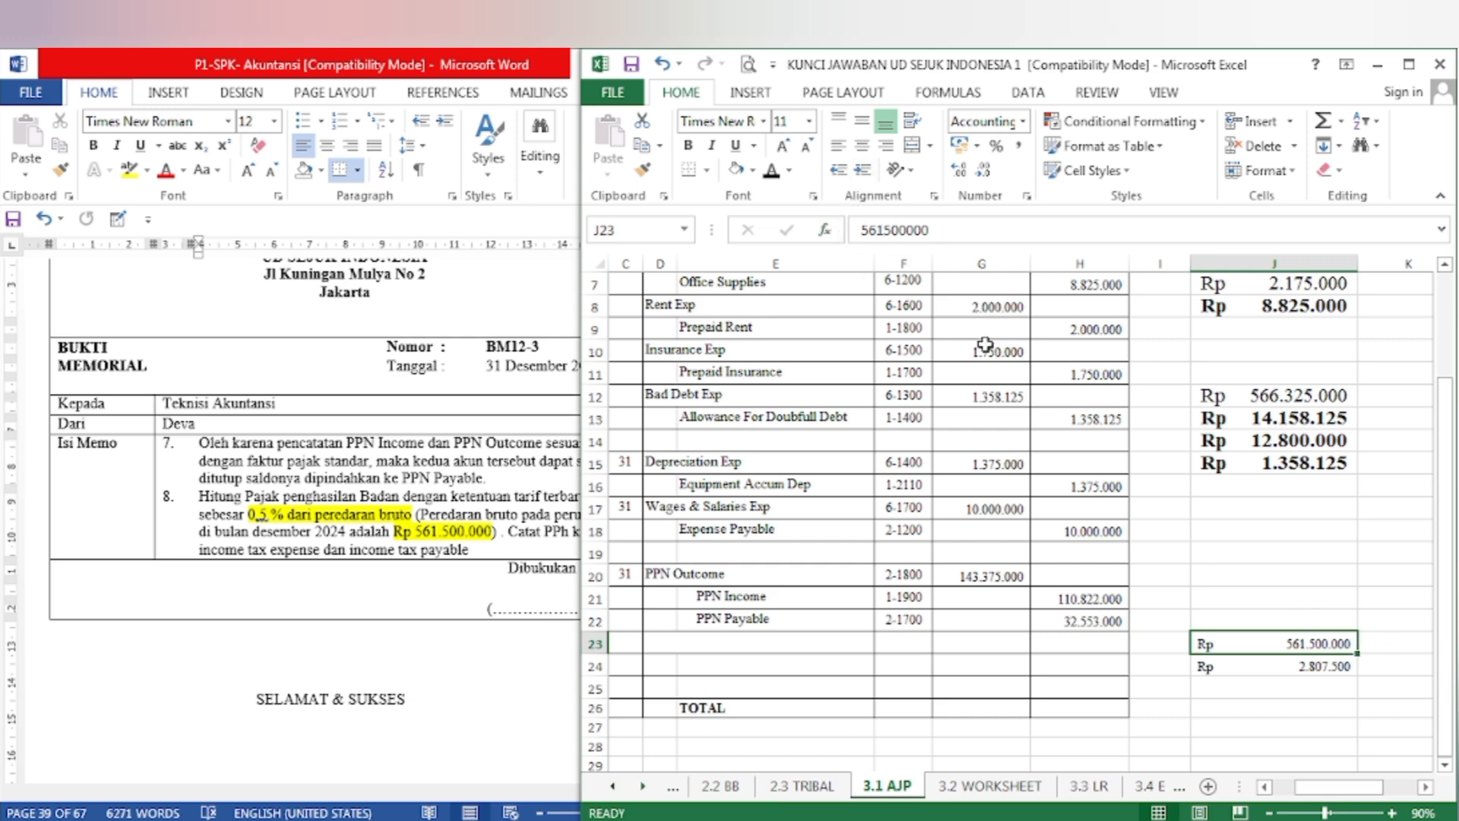
{"action": "left_click", "coordinate": [810, 123]}
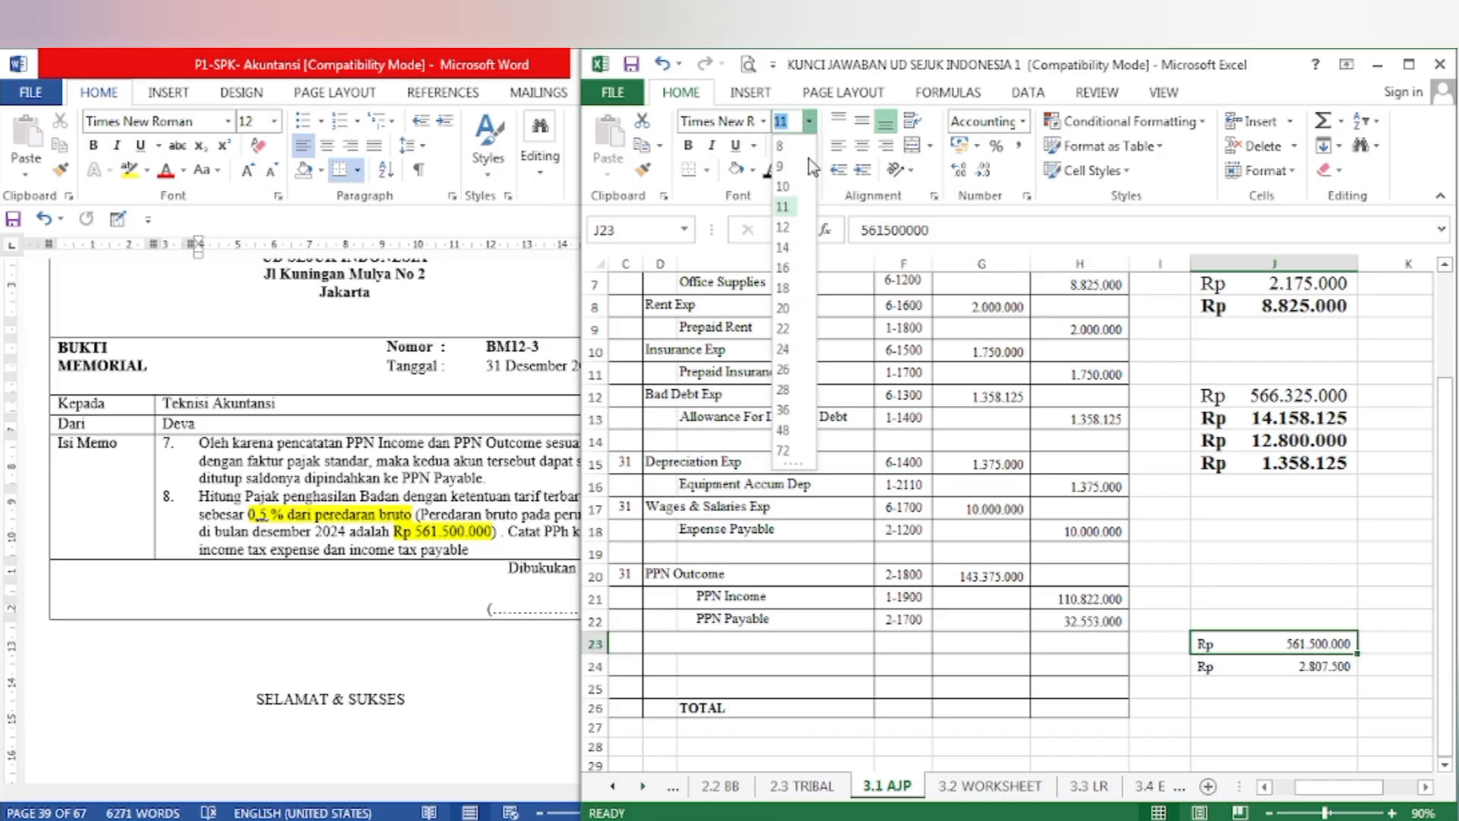
{"action": "left_click", "coordinate": [783, 289]}
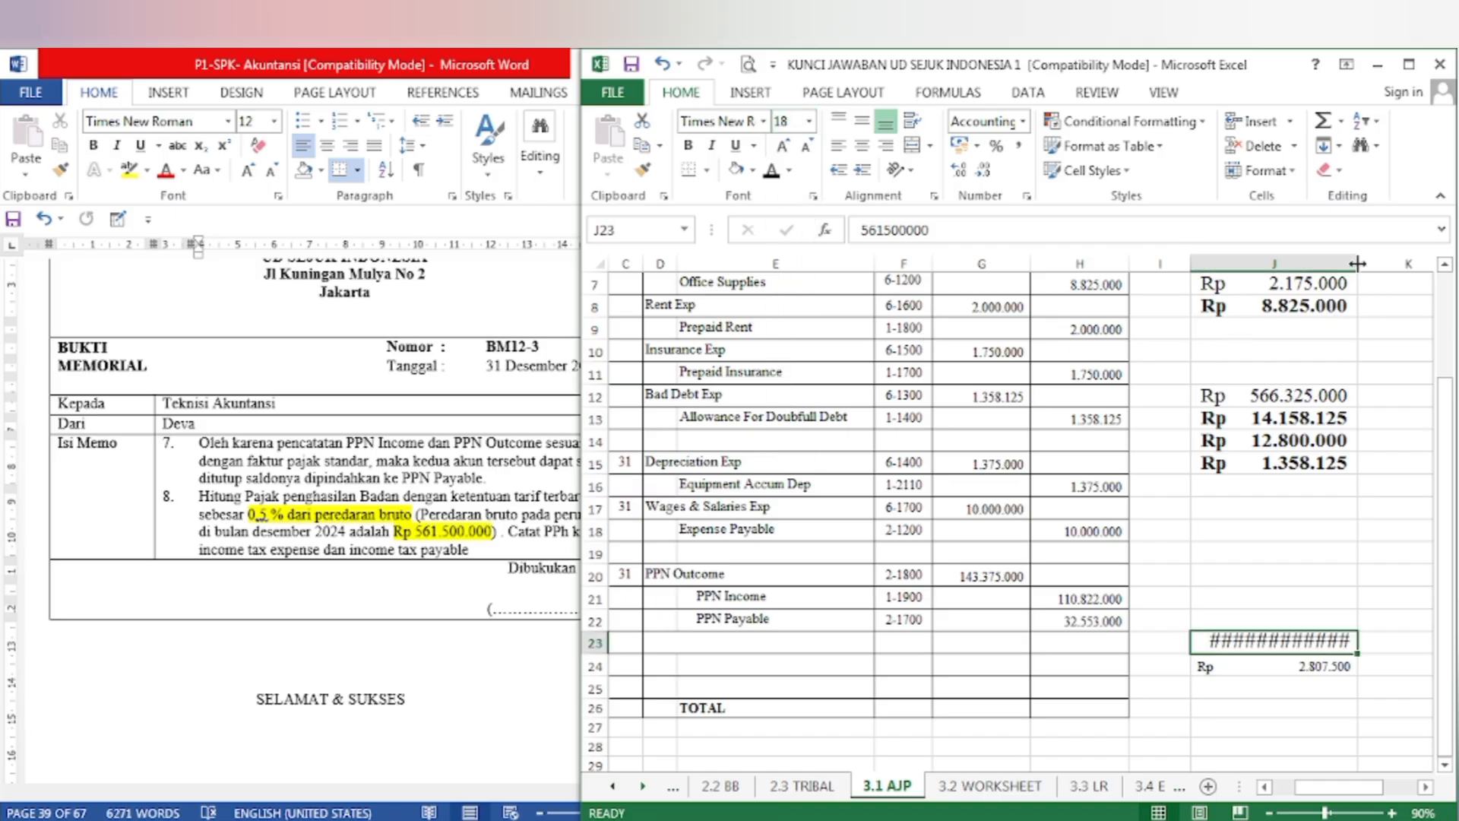
Step: Widen column J enough to show the full gross turnover amount, and make cell J23 bold
{"action": "left_click_drag", "start_coordinate": [1358, 263], "coordinate": [1395, 263]}
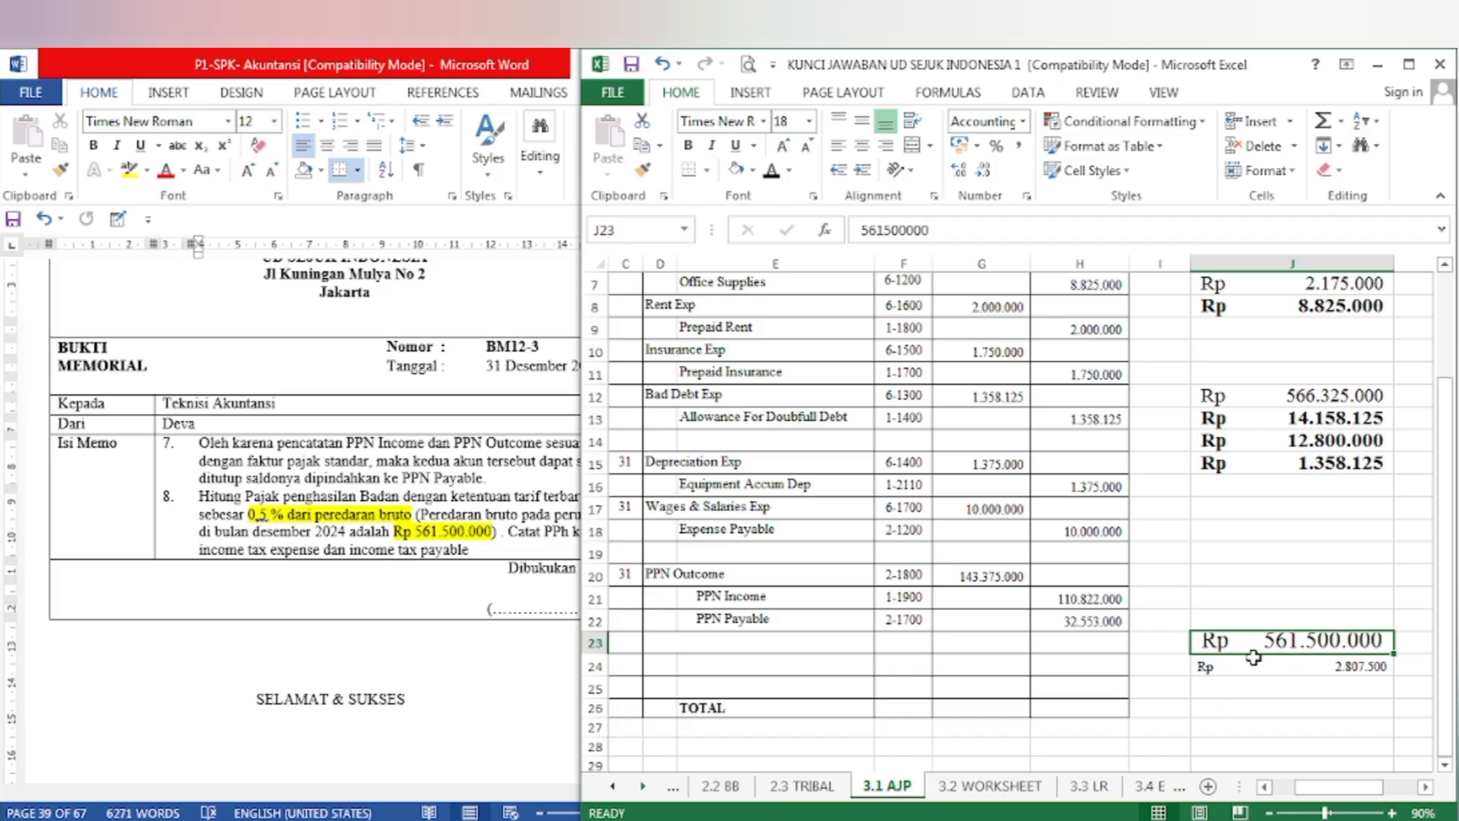
{"action": "key", "text": "ctrl+b"}
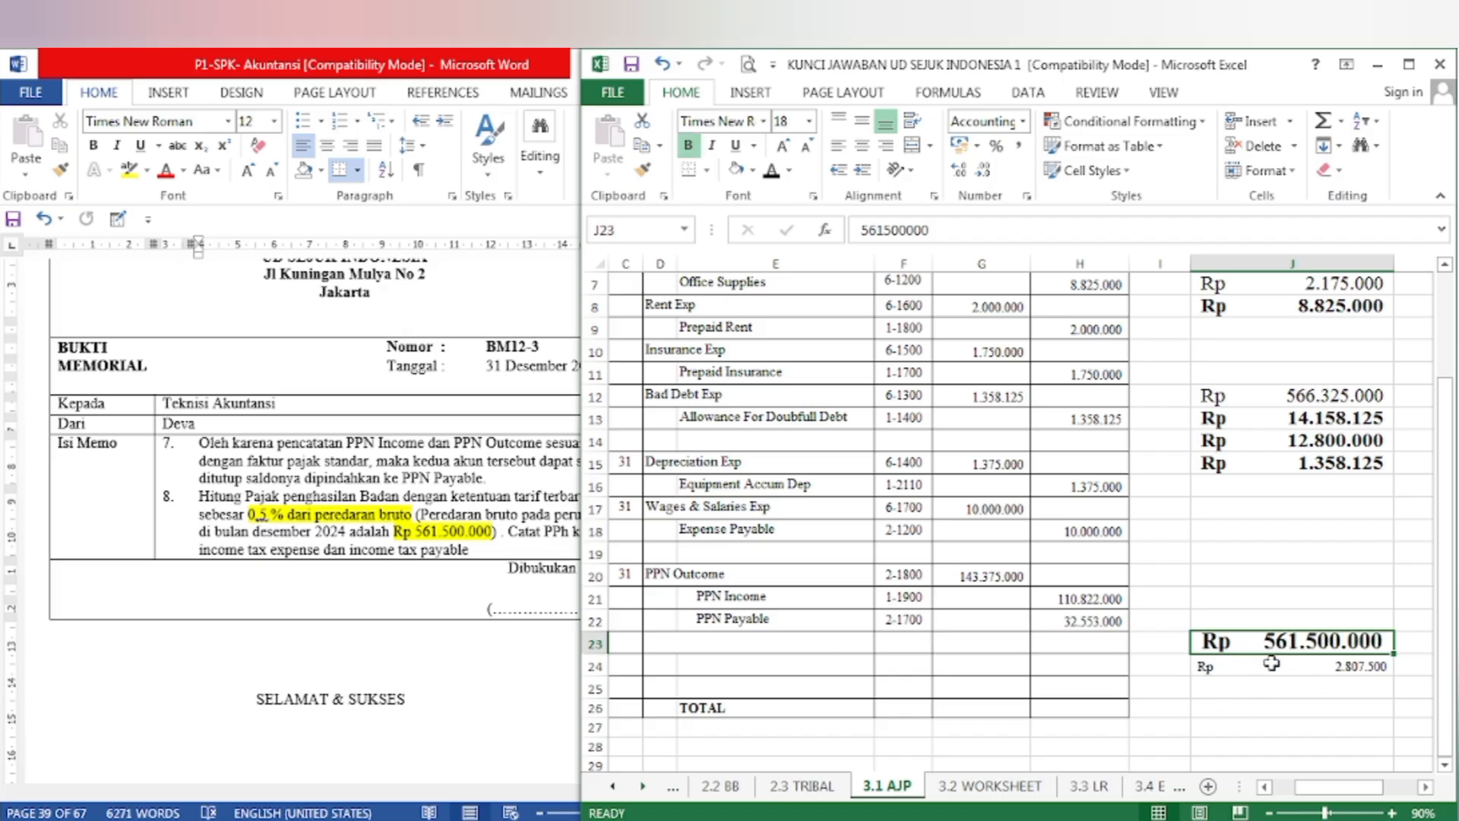
Step: Check the income tax formula in cell J24, and format its amount as bold, font size 20, vertically centred
{"action": "double_click", "coordinate": [1260, 659]}
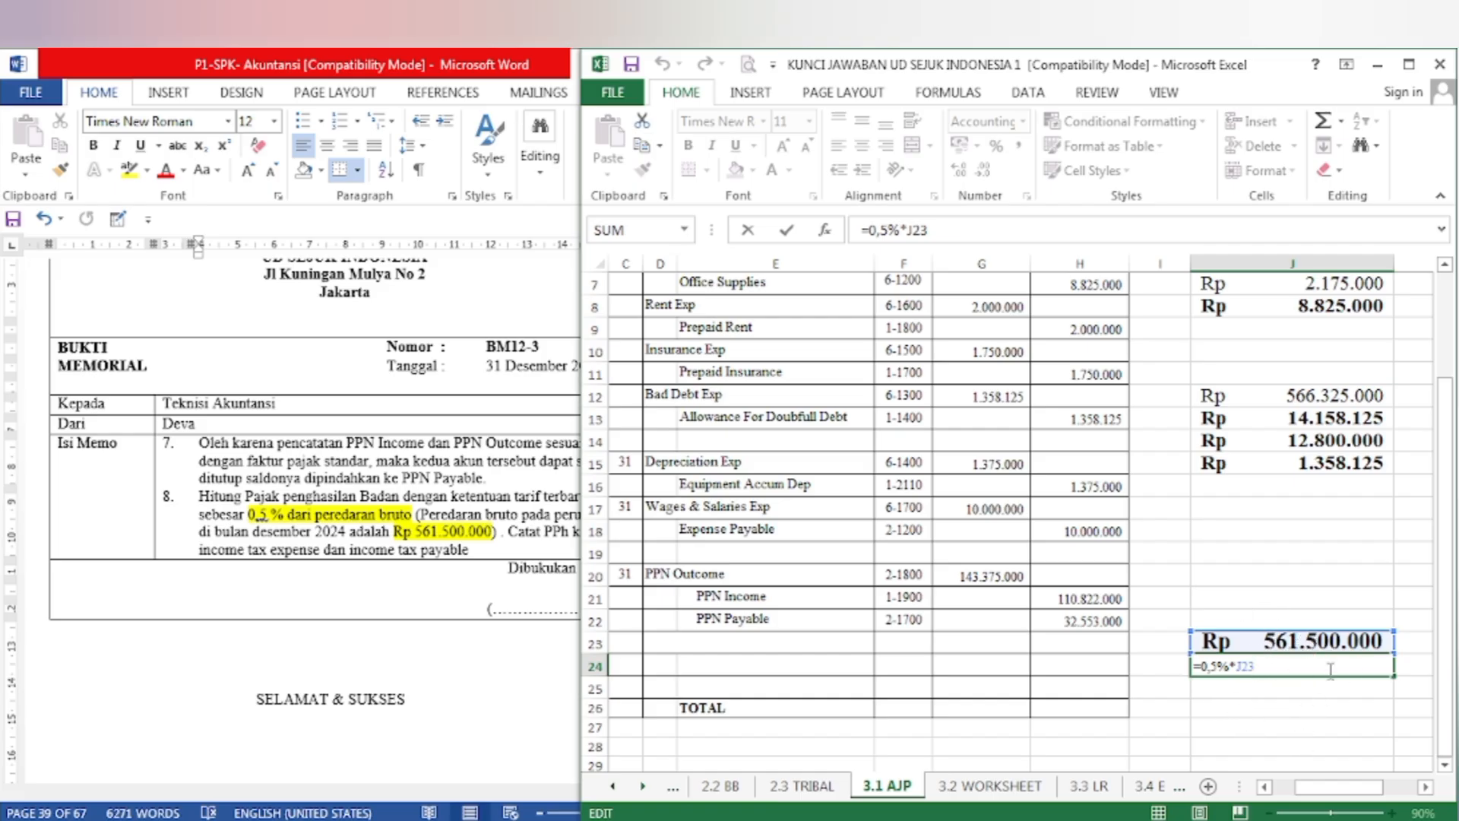
{"action": "key", "text": "Escape"}
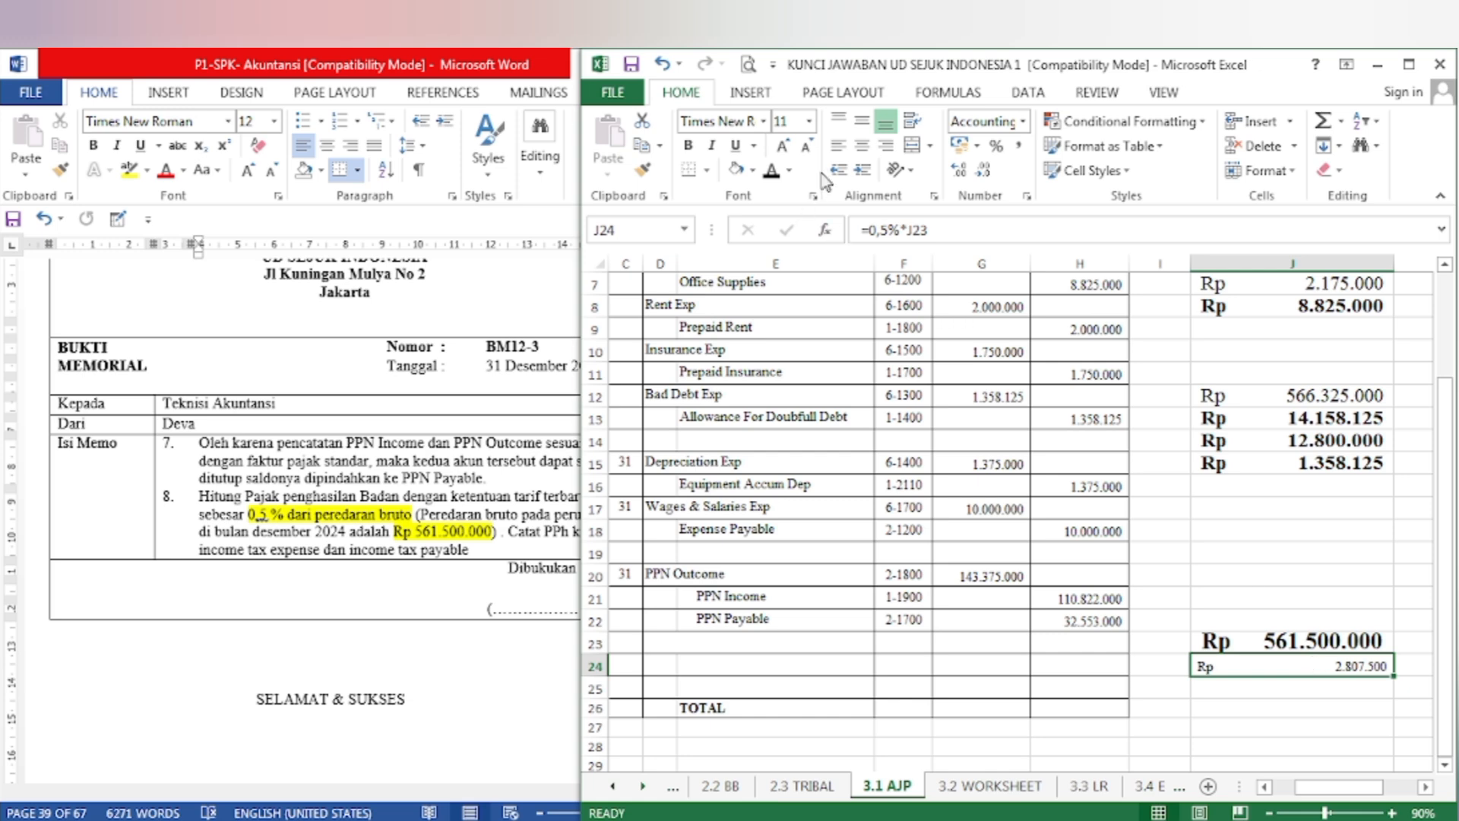
{"action": "left_click", "coordinate": [808, 123]}
{"action": "left_click", "coordinate": [785, 356]}
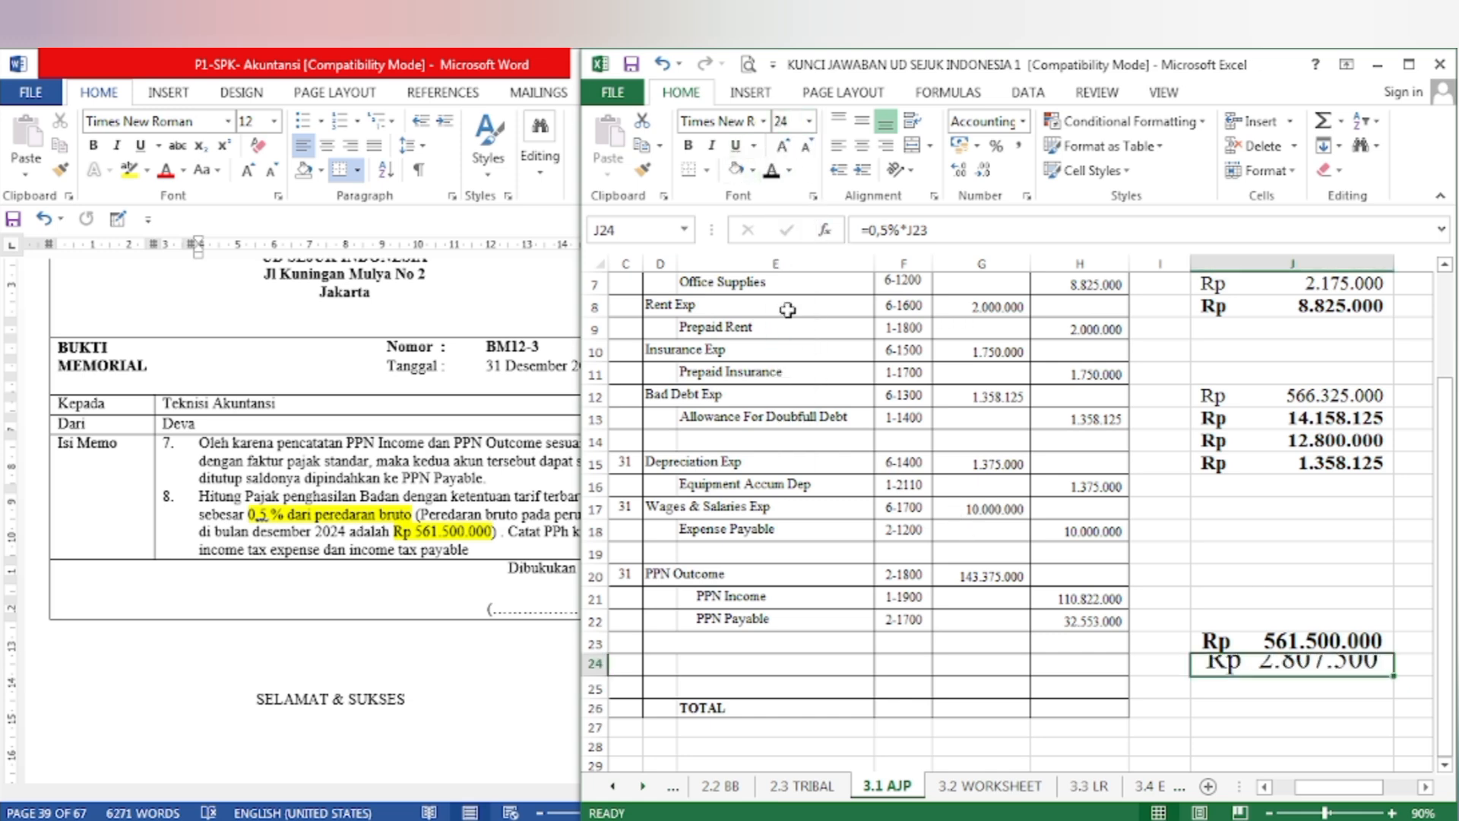
{"action": "left_click", "coordinate": [808, 120]}
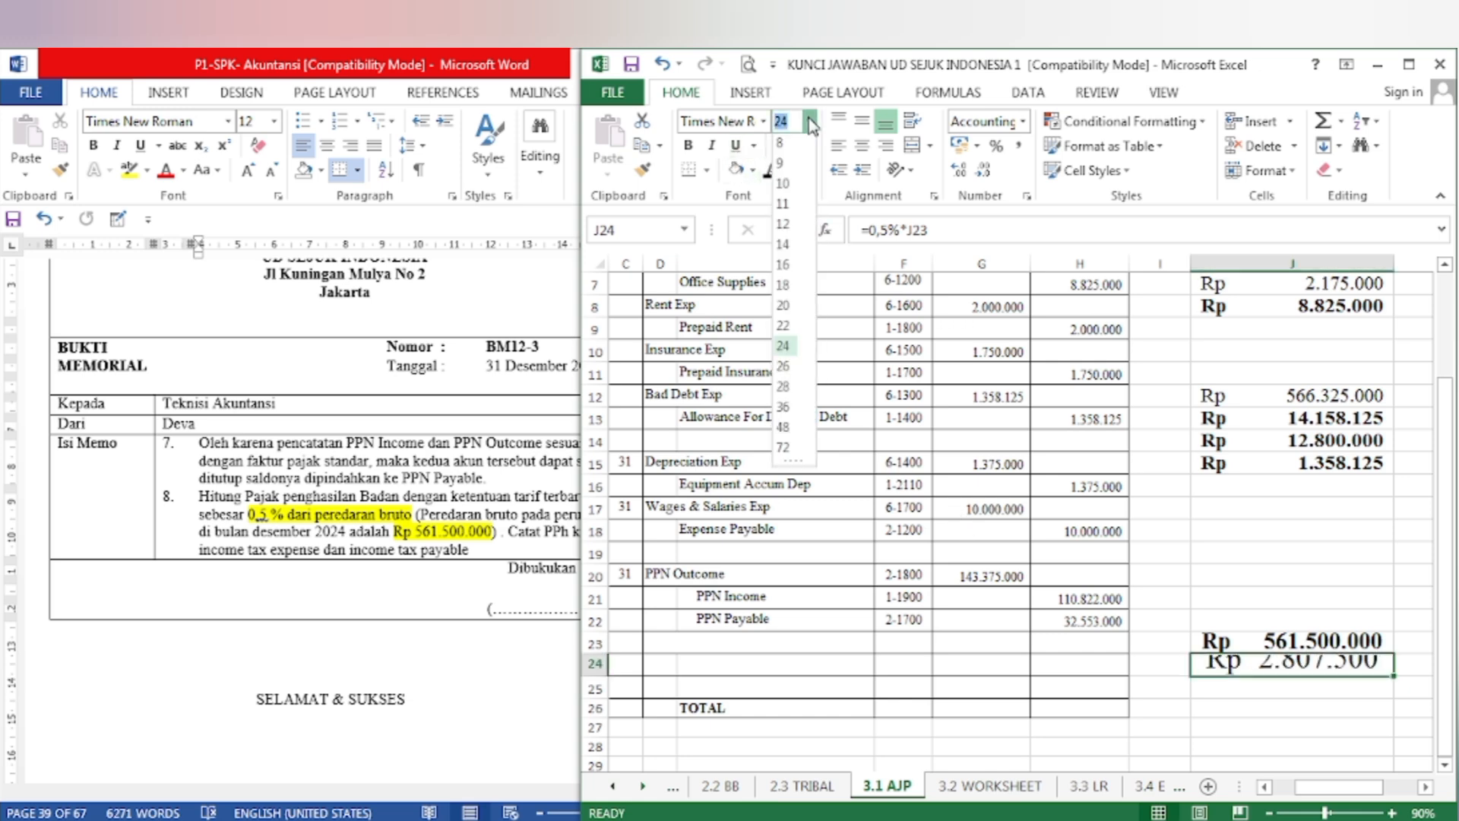
{"action": "left_click", "coordinate": [782, 307]}
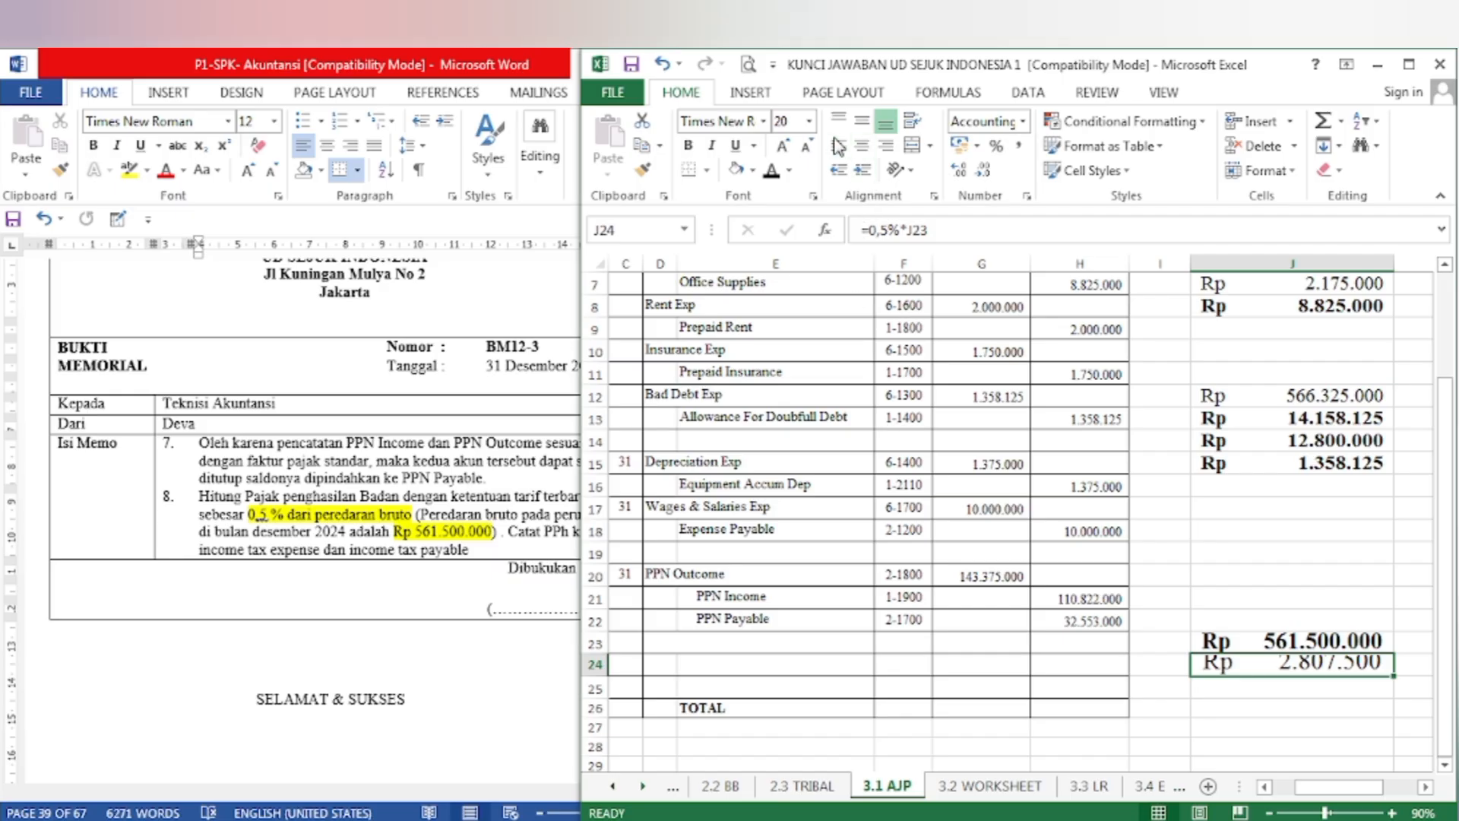
{"action": "left_click", "coordinate": [861, 121]}
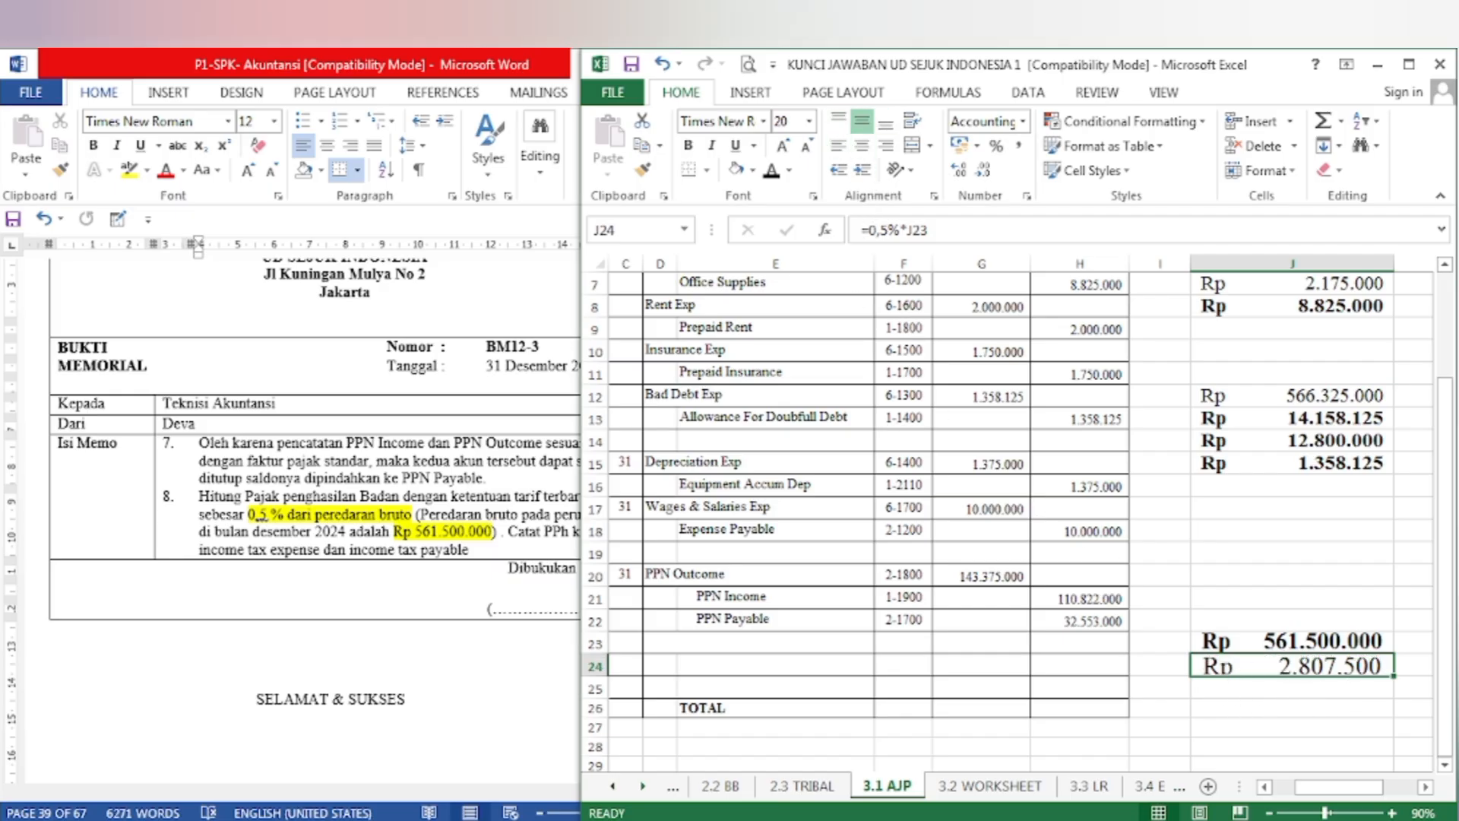
{"action": "key", "text": "ctrl+b"}
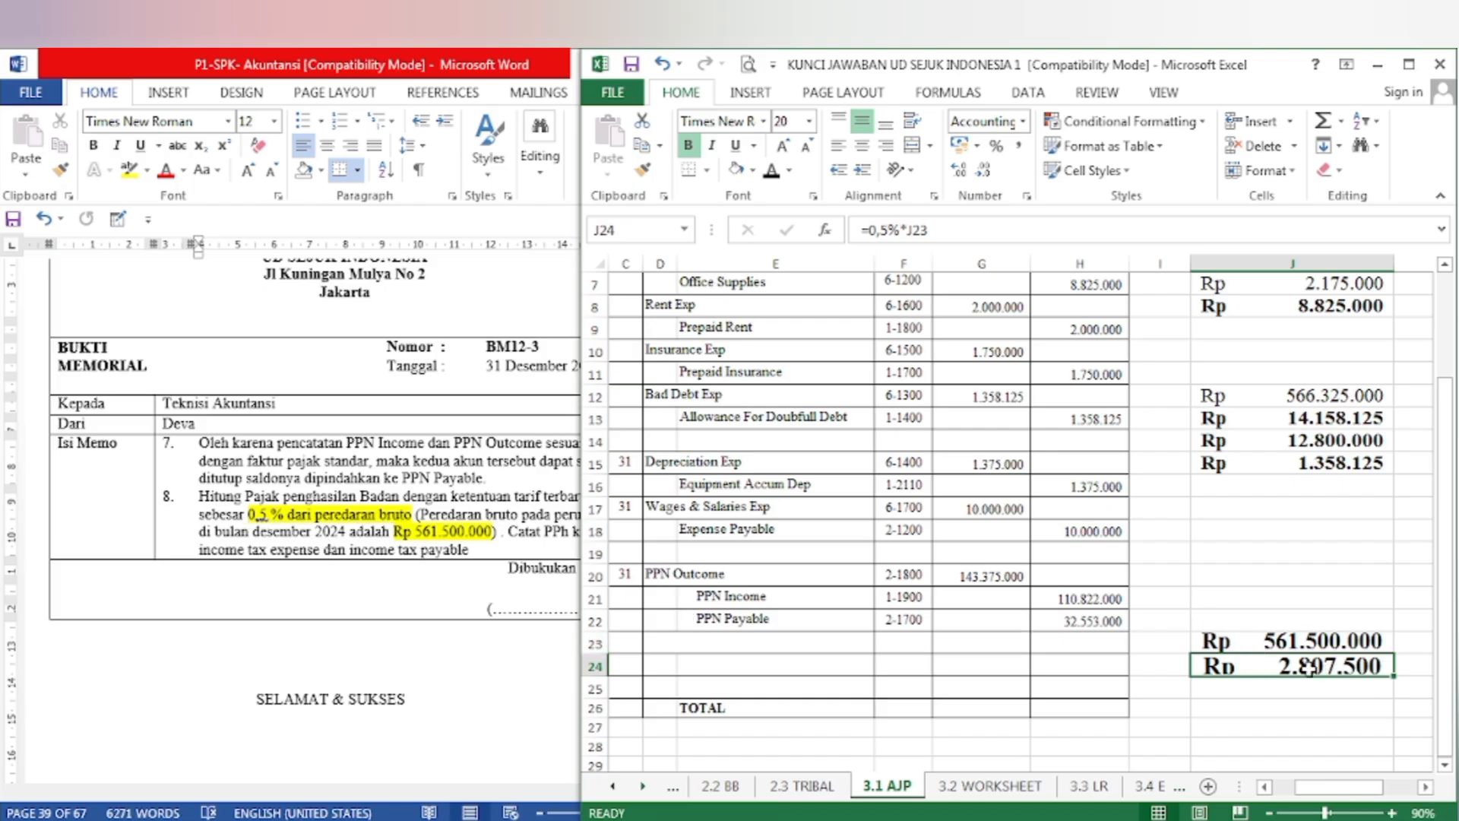
Step: Check item 8 of the Word memo, and reveal the Income Tax Exp and Income Tax Payable entry in Excel cells D23:H24 with black font colour
{"action": "left_click", "coordinate": [512, 637]}
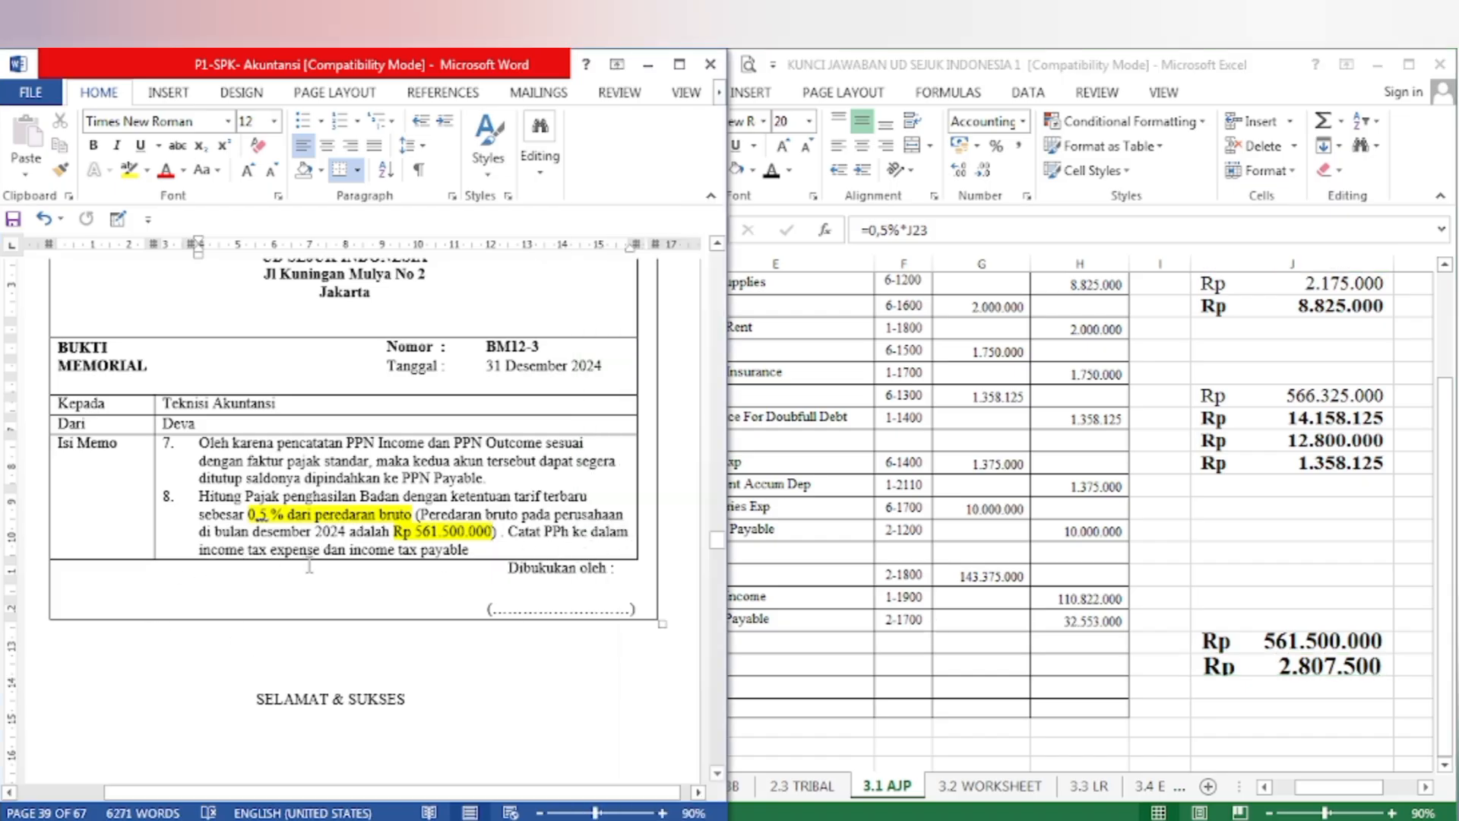
{"action": "left_click", "coordinate": [836, 642]}
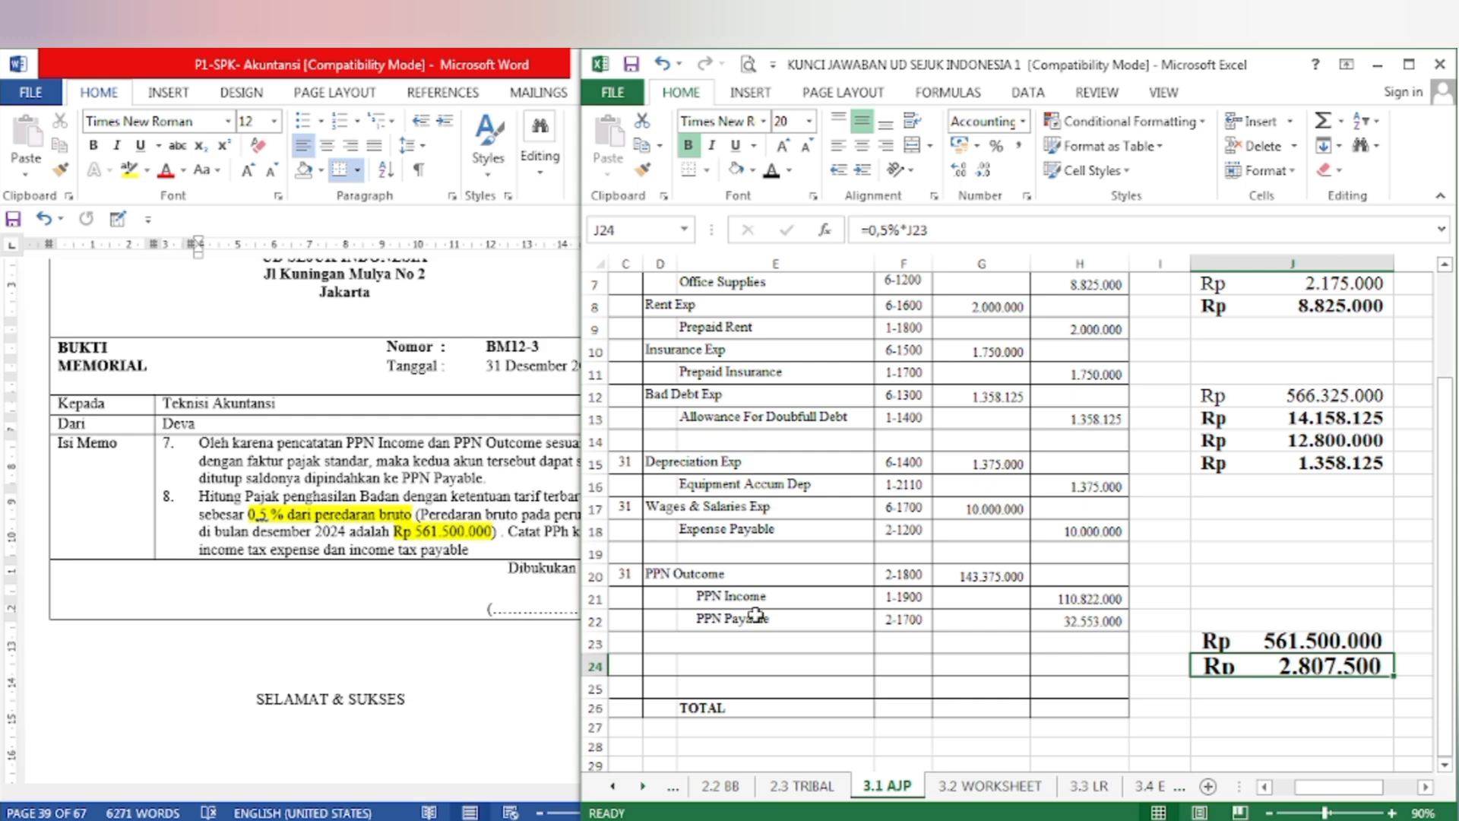
{"action": "left_click", "coordinate": [664, 640]}
{"action": "left_click_drag", "start_coordinate": [663, 639], "coordinate": [905, 667]}
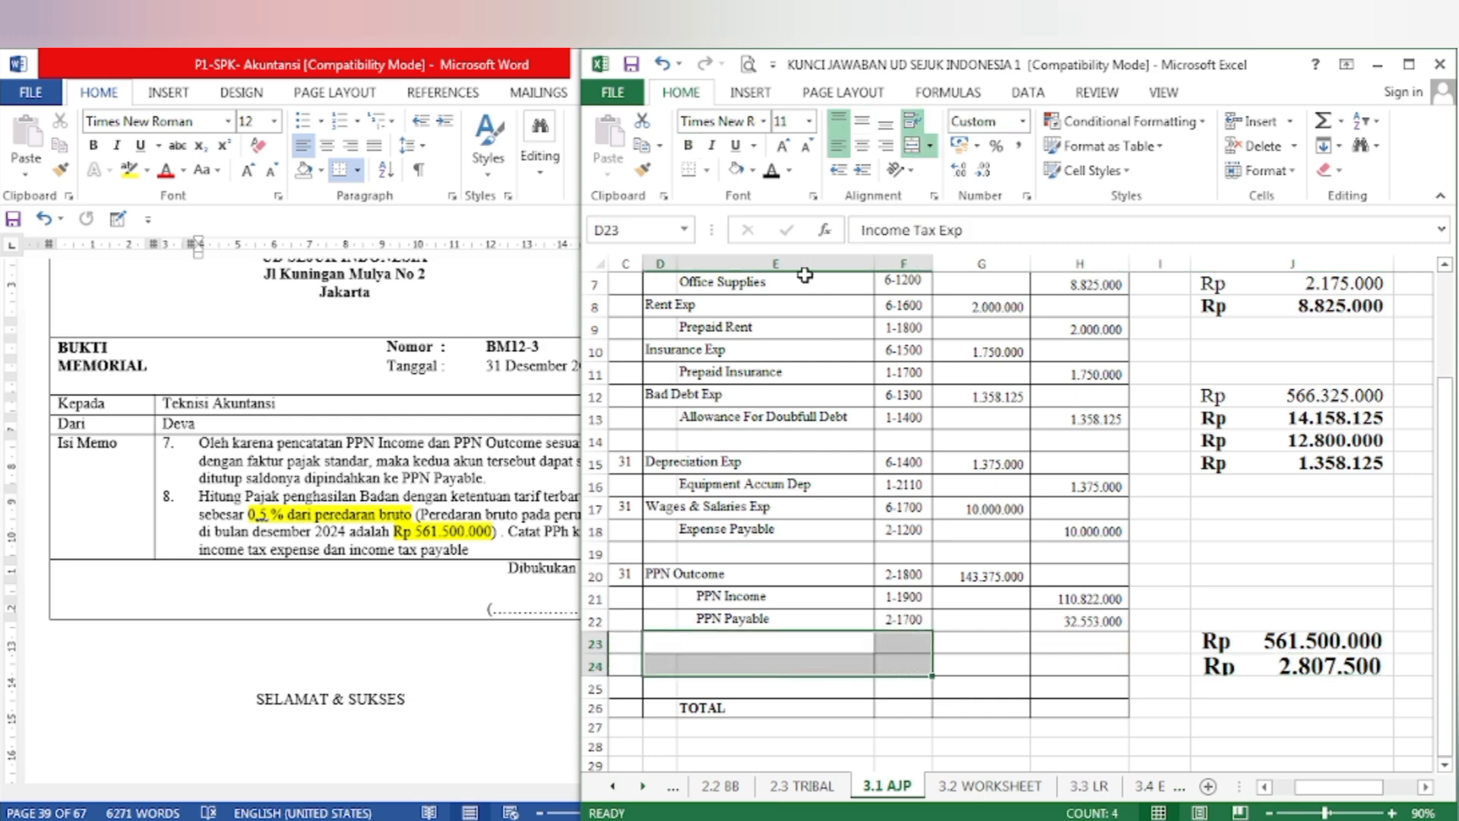
{"action": "left_click", "coordinate": [771, 171]}
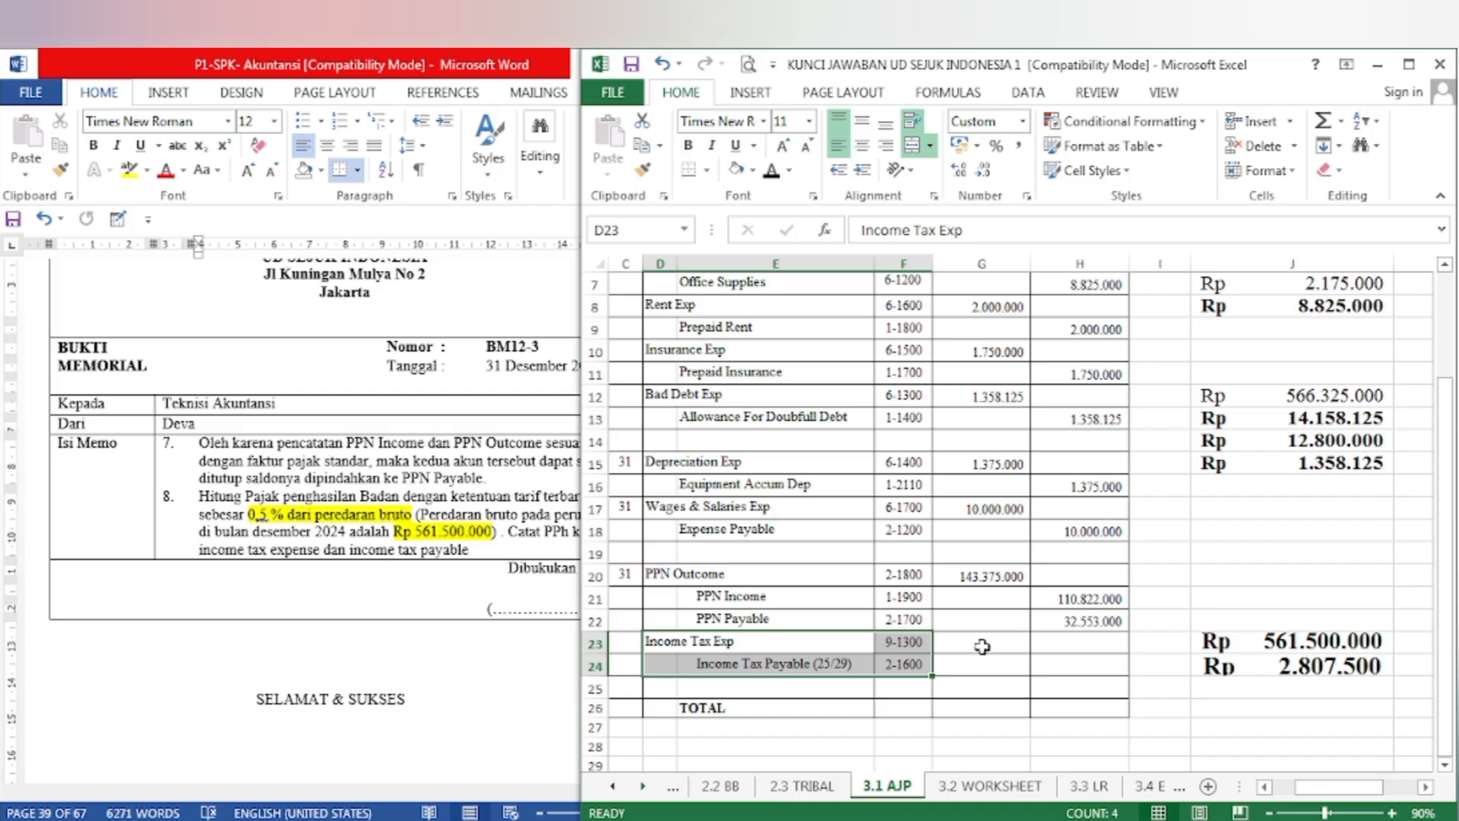
{"action": "left_click_drag", "start_coordinate": [983, 644], "coordinate": [1095, 661]}
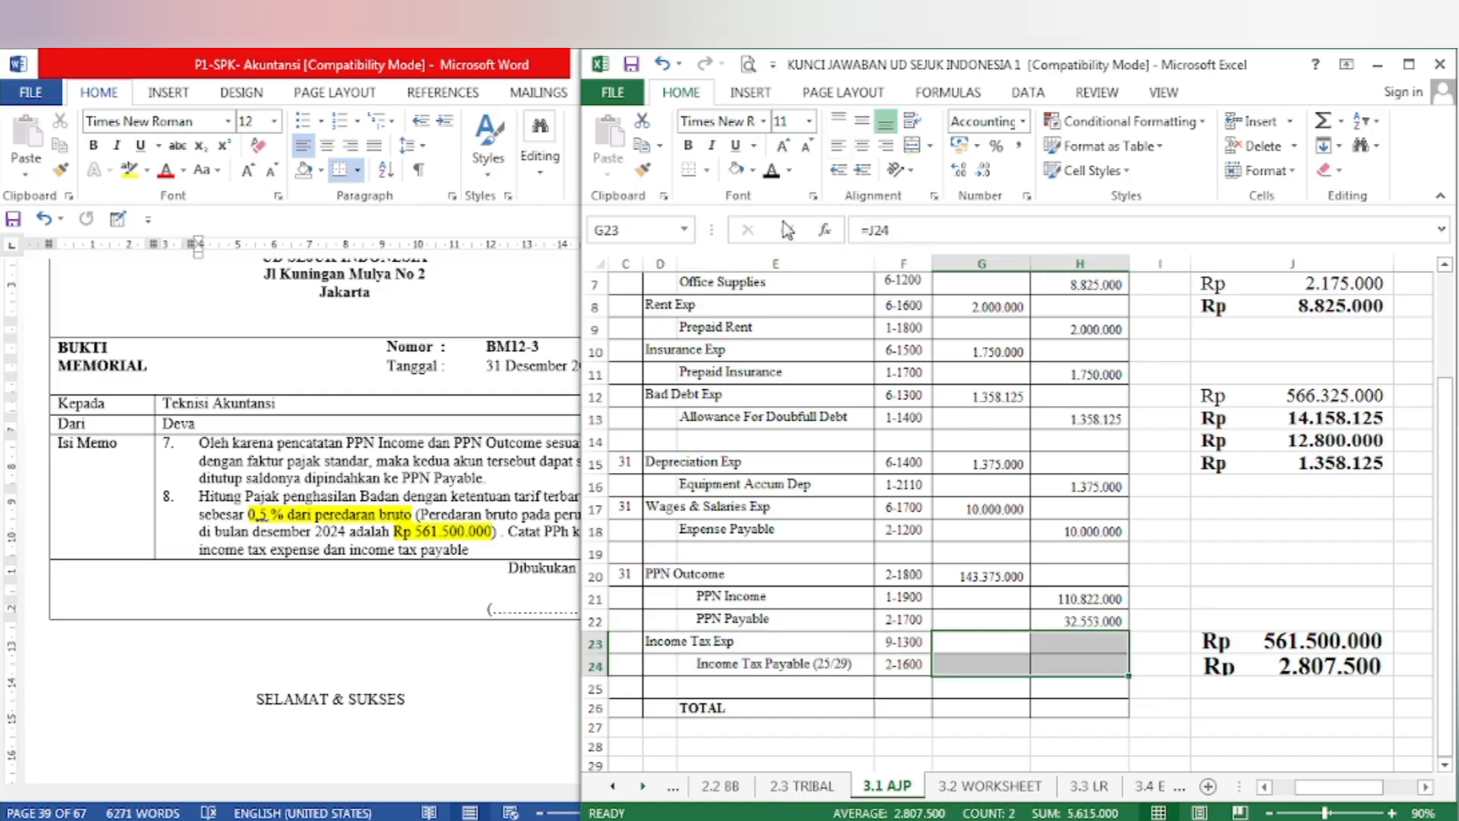
{"action": "left_click", "coordinate": [773, 174]}
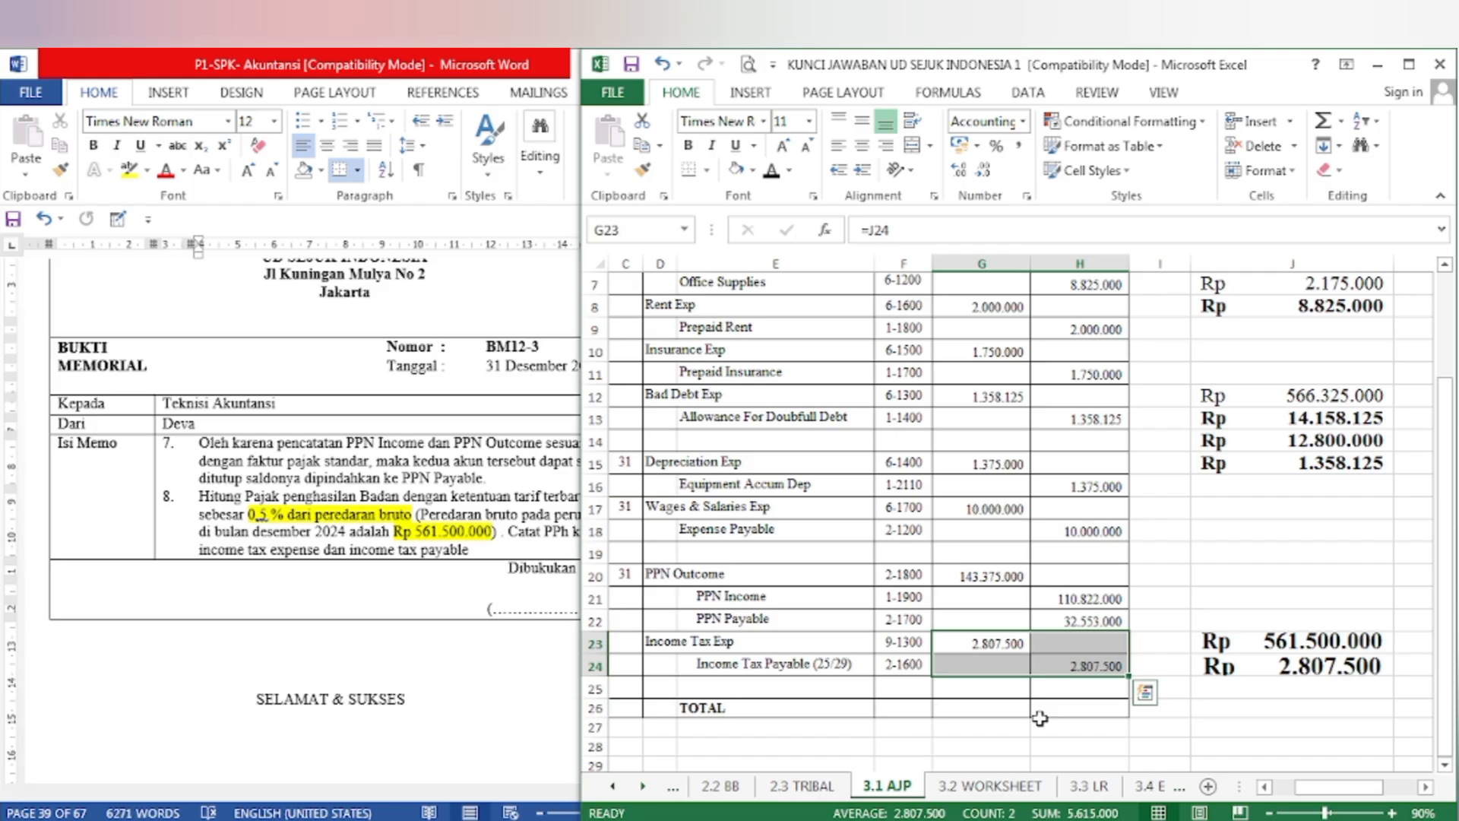
Step: Review the adjusting entries, and reveal the debit and credit totals in cells G26:H26 with black font colour
{"action": "scroll", "coordinate": [1049, 721], "scroll_direction": "up", "scroll_amount": 2}
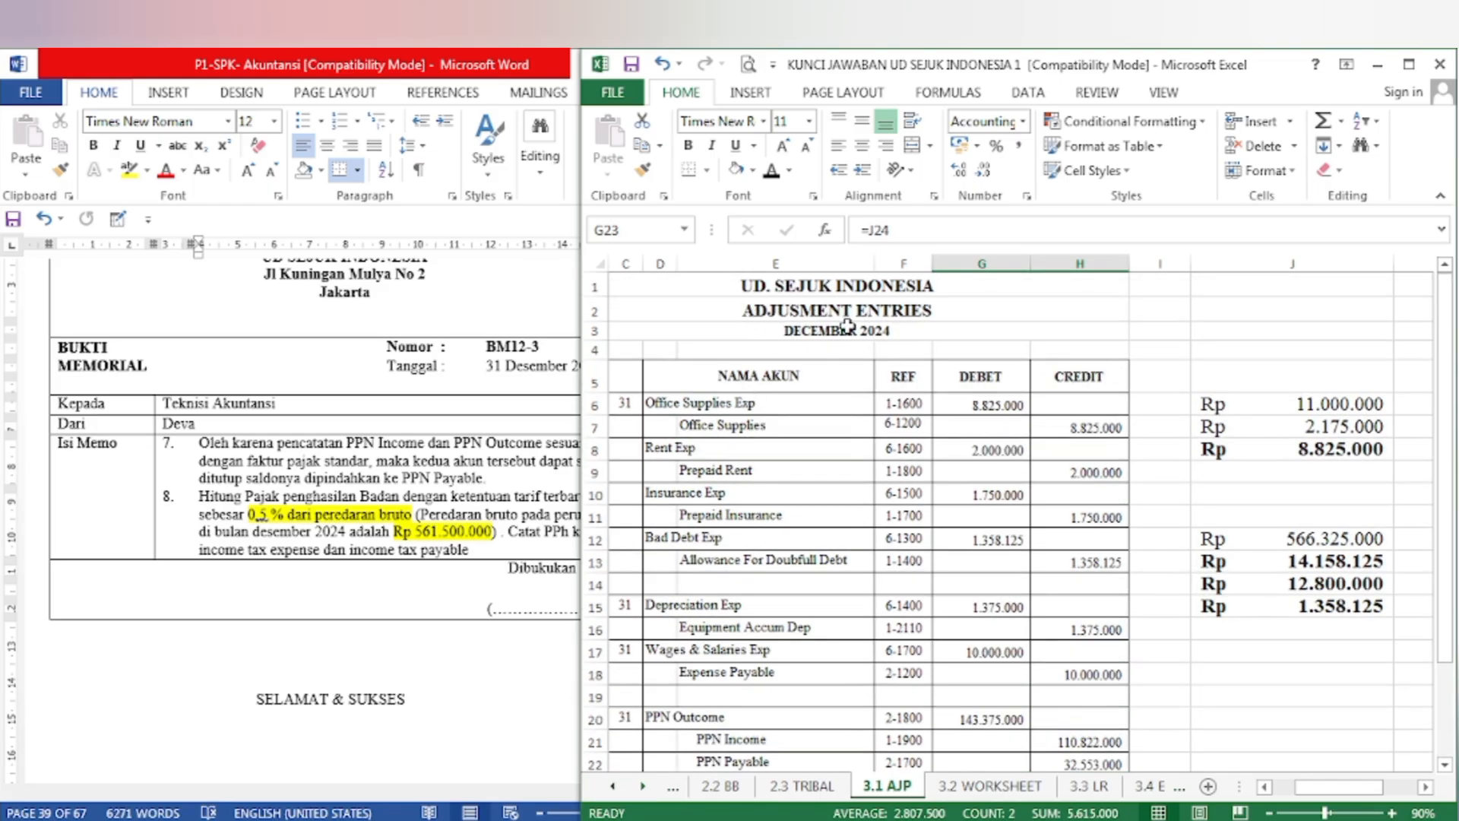
{"action": "scroll", "coordinate": [849, 348], "scroll_direction": "down", "scroll_amount": 3}
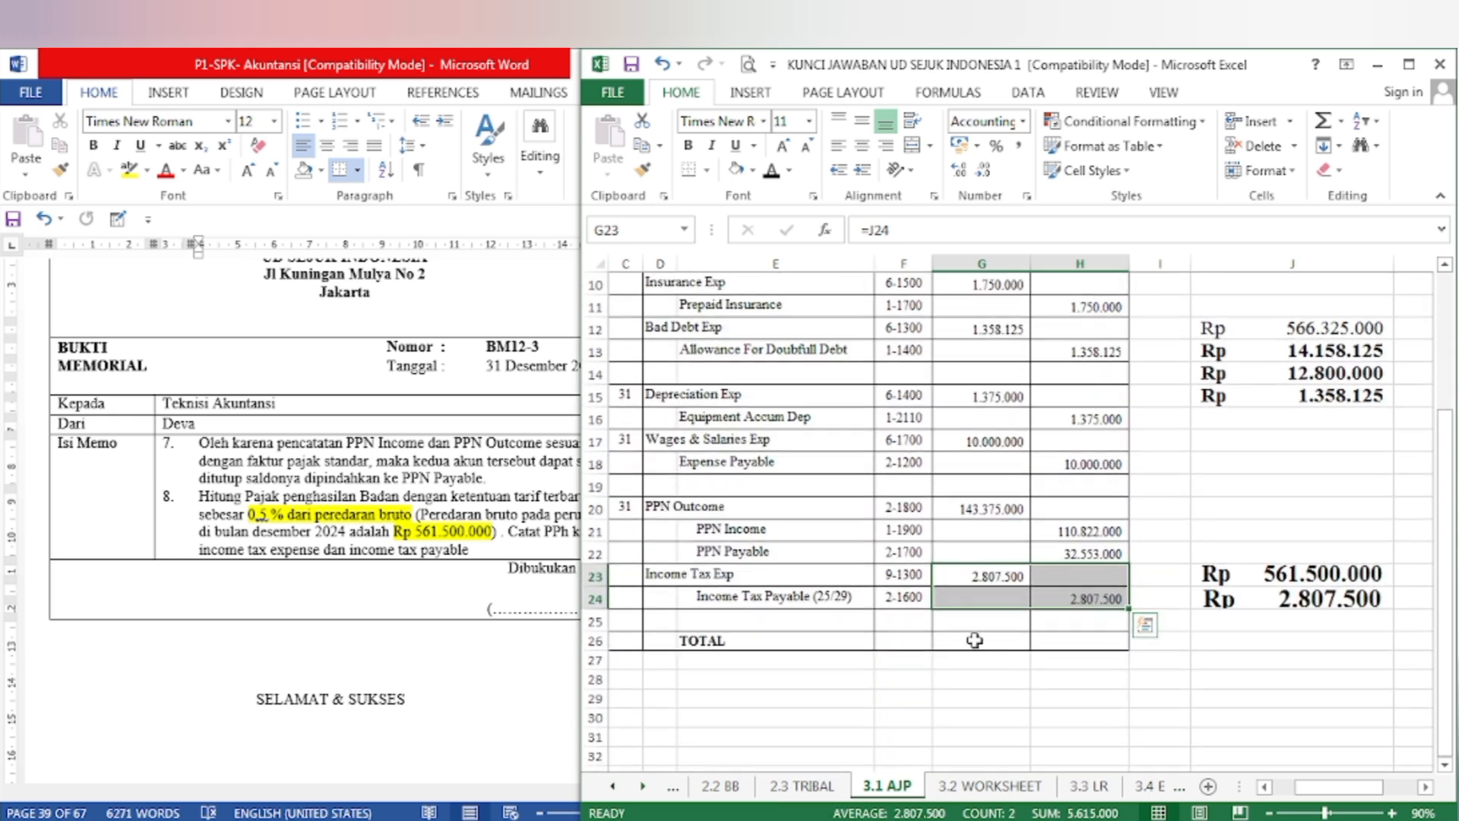
{"action": "left_click_drag", "start_coordinate": [973, 641], "coordinate": [1065, 641]}
{"action": "left_click", "coordinate": [771, 169]}
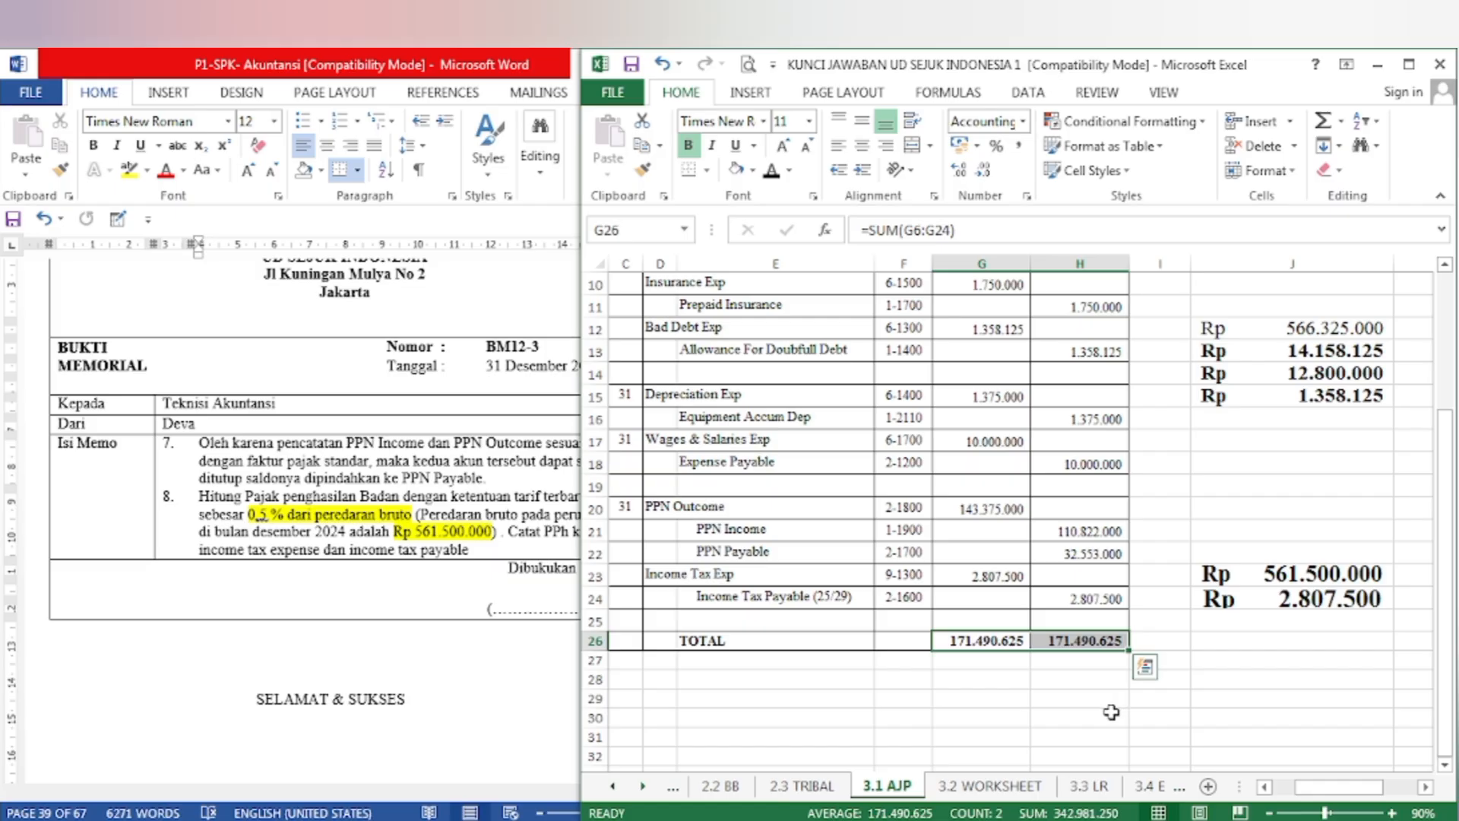
{"action": "scroll", "coordinate": [1105, 713], "scroll_direction": "up", "scroll_amount": 3}
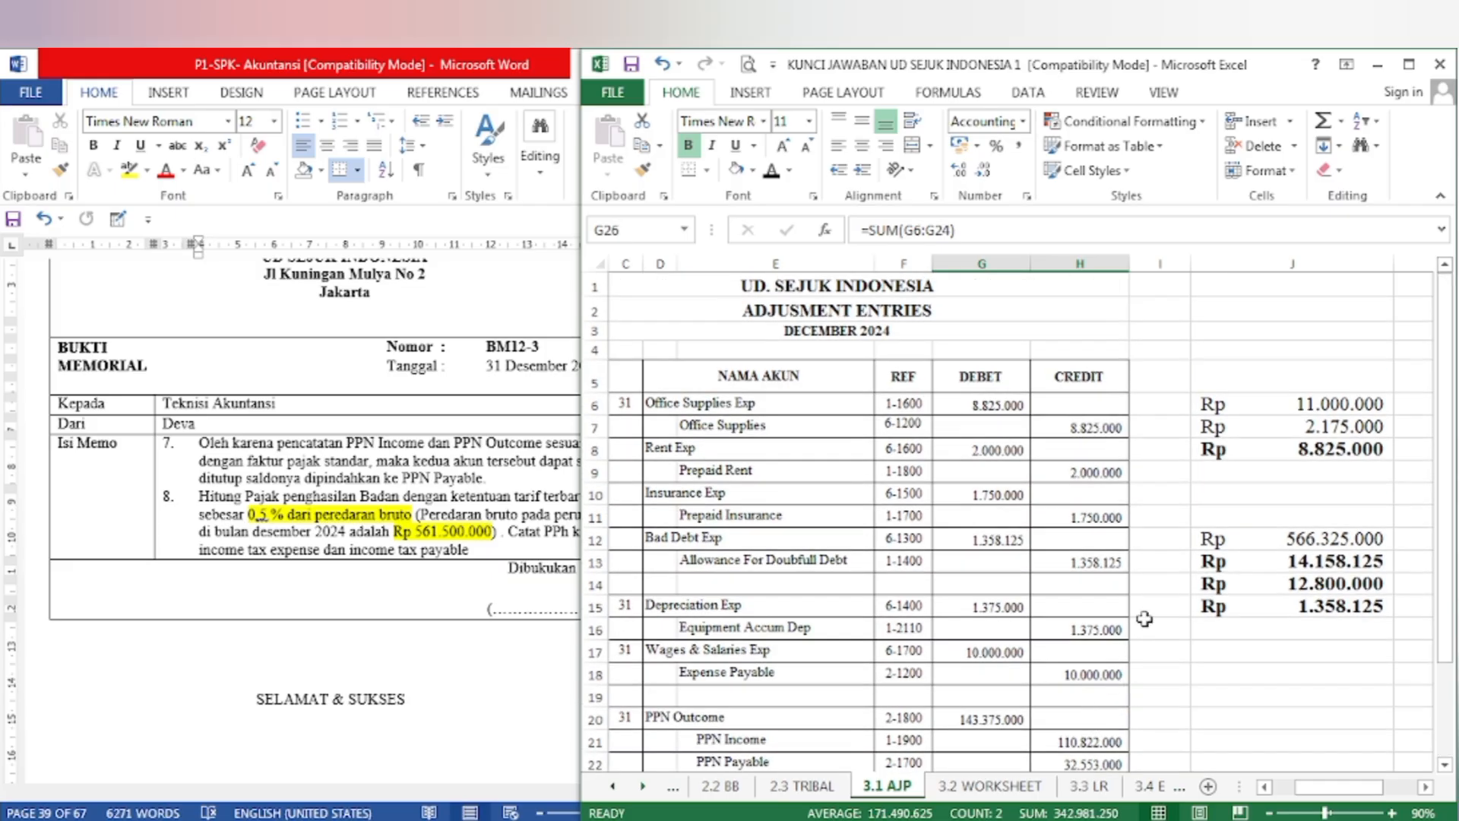